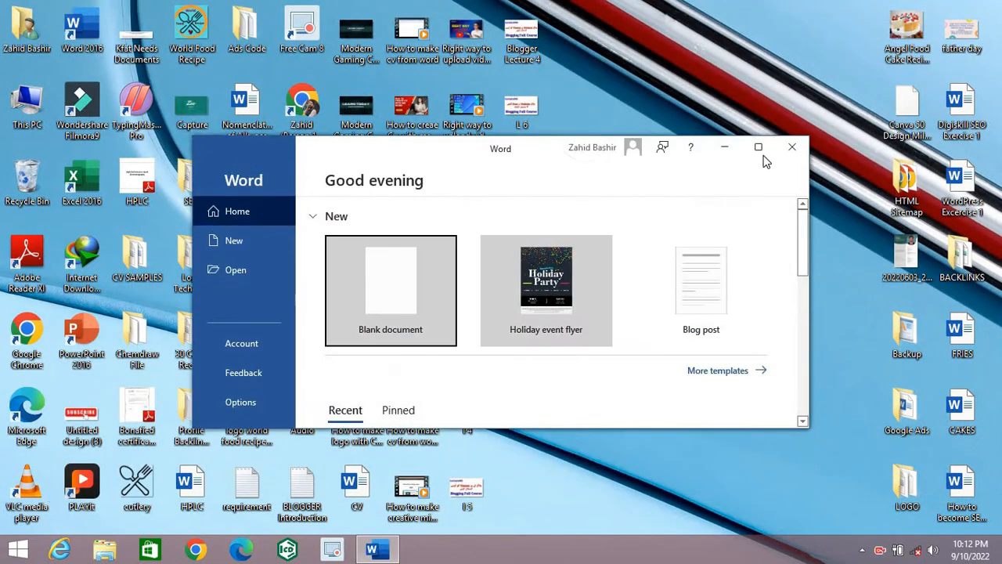
Step: Create a blank document and set its page orientation to landscape
left_click(758, 148)
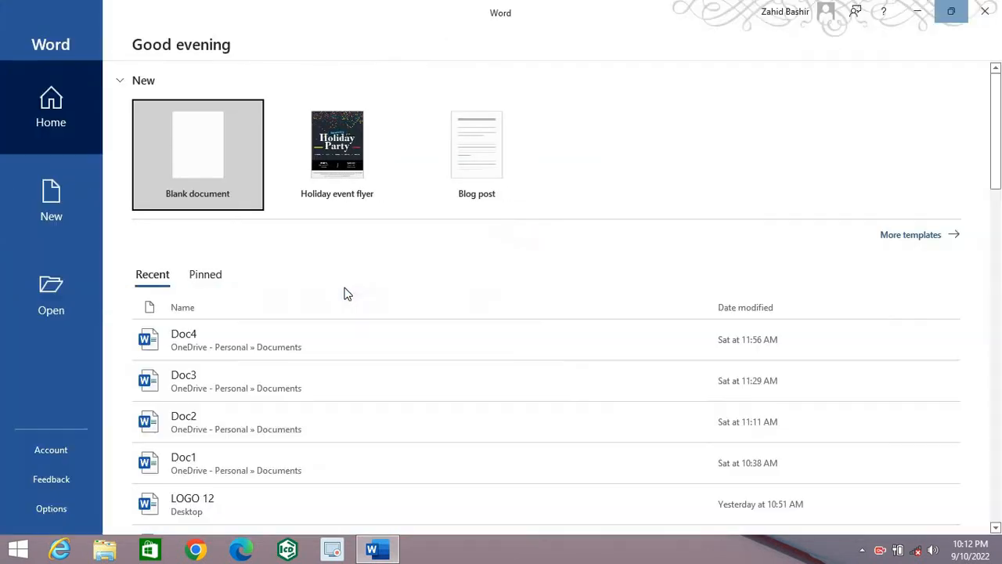
left_click(163, 173)
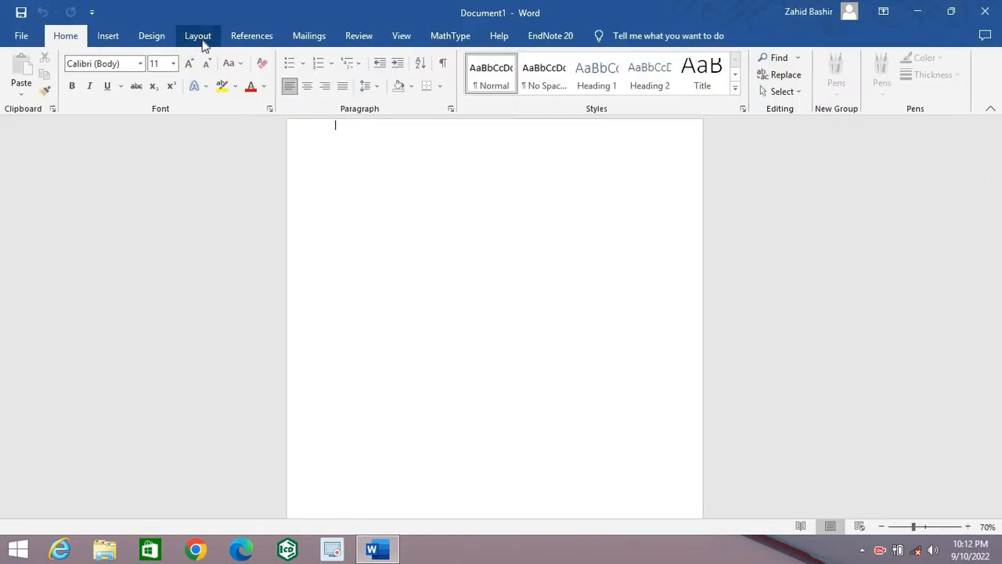
left_click(200, 36)
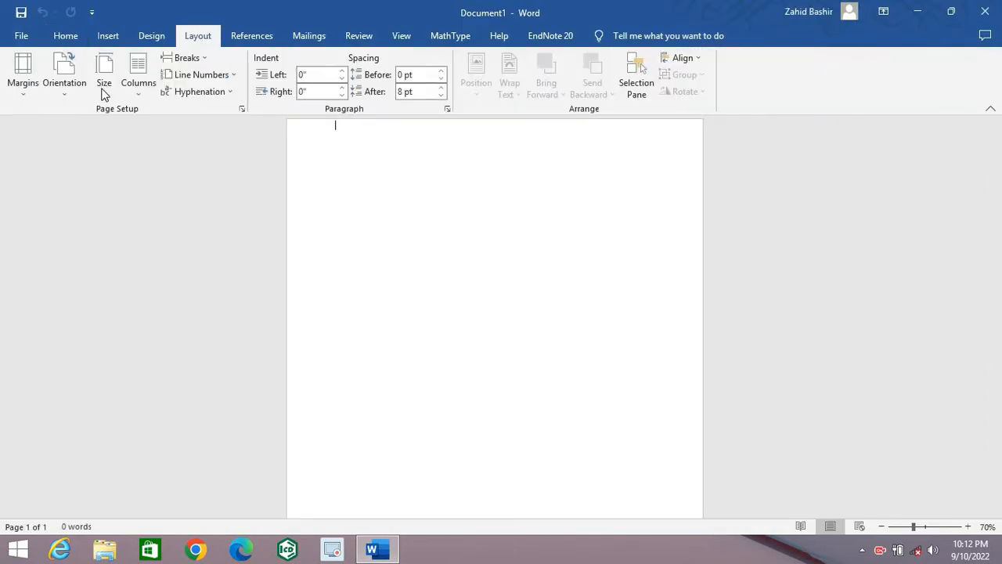
left_click(68, 90)
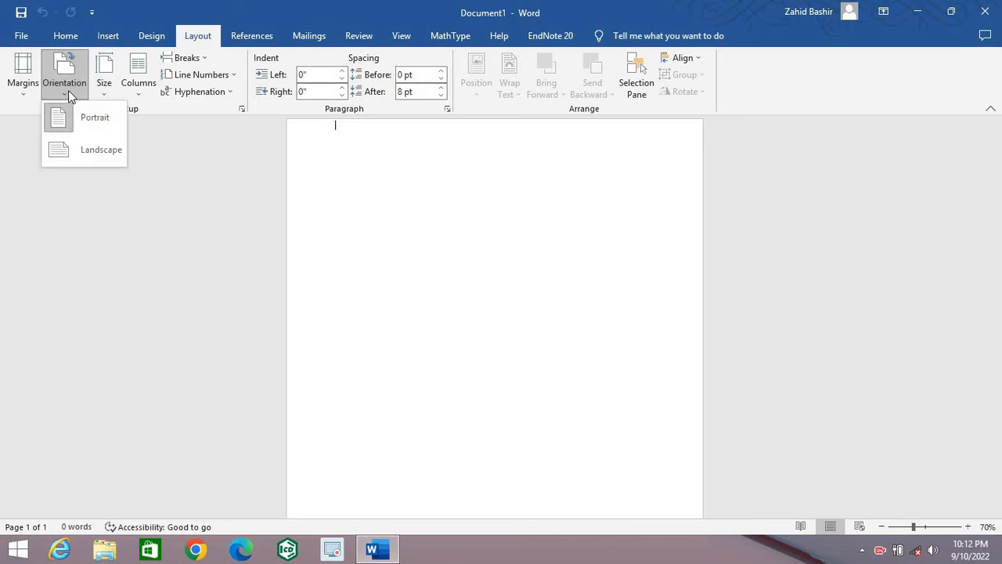
left_click(105, 156)
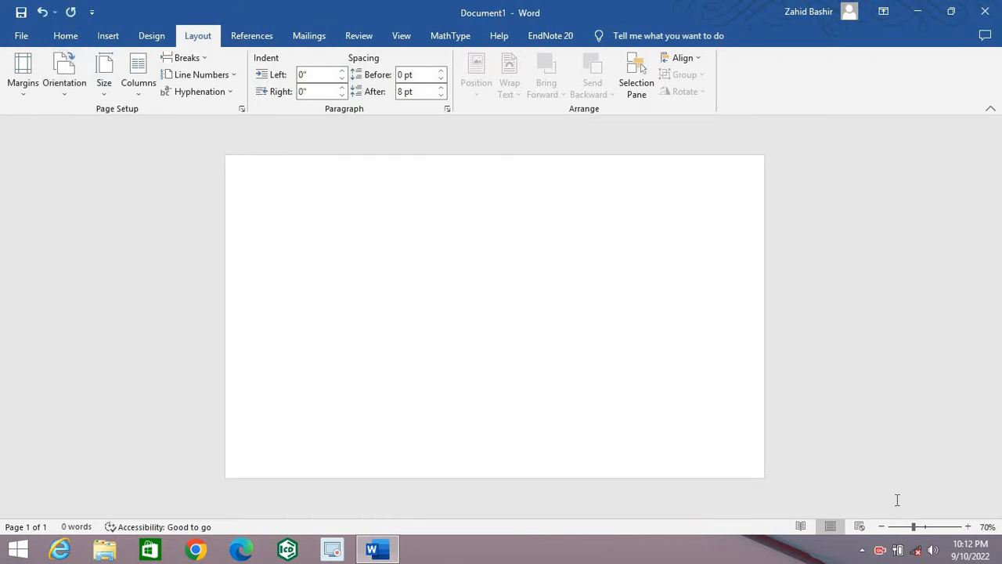
Step: Draw a hollow circle shape about 3.51" high and 3.69" wide in the middle of the page
left_click(968, 526)
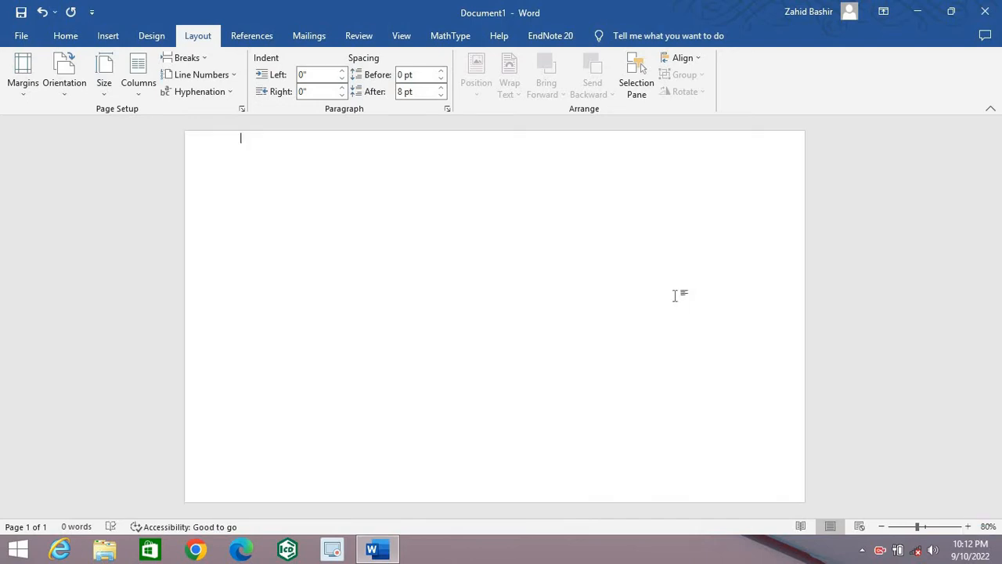
left_click(109, 40)
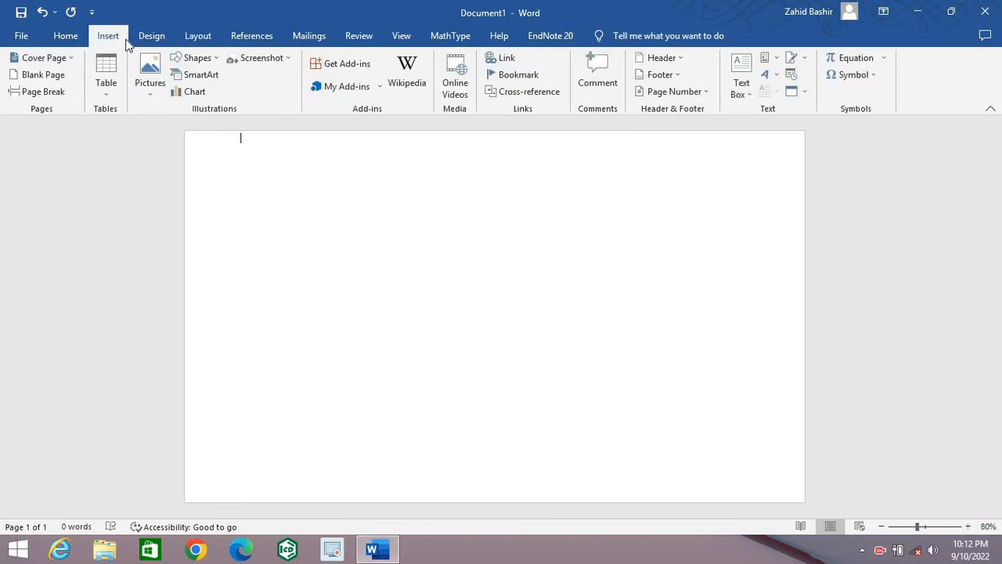
left_click(216, 58)
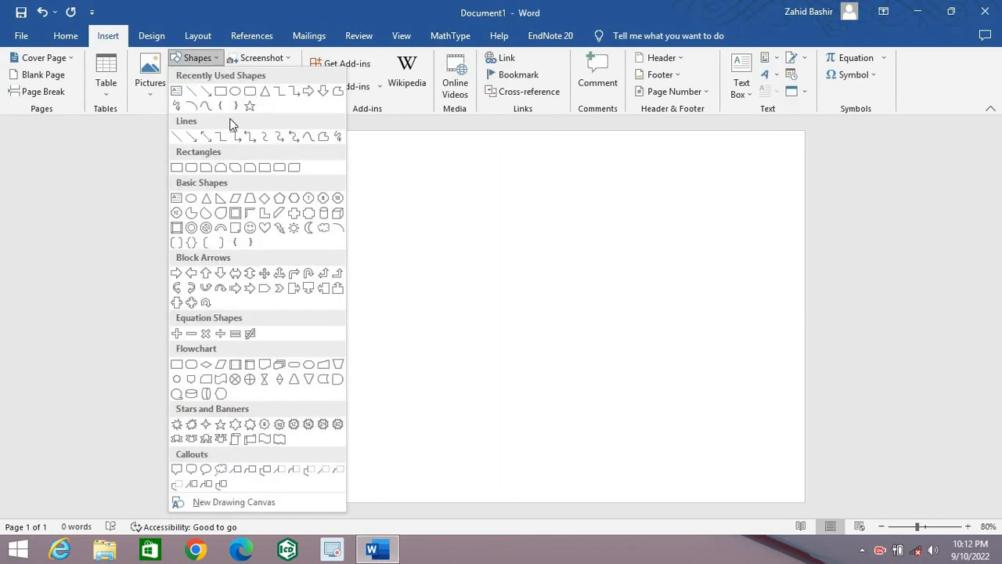
left_click(193, 227)
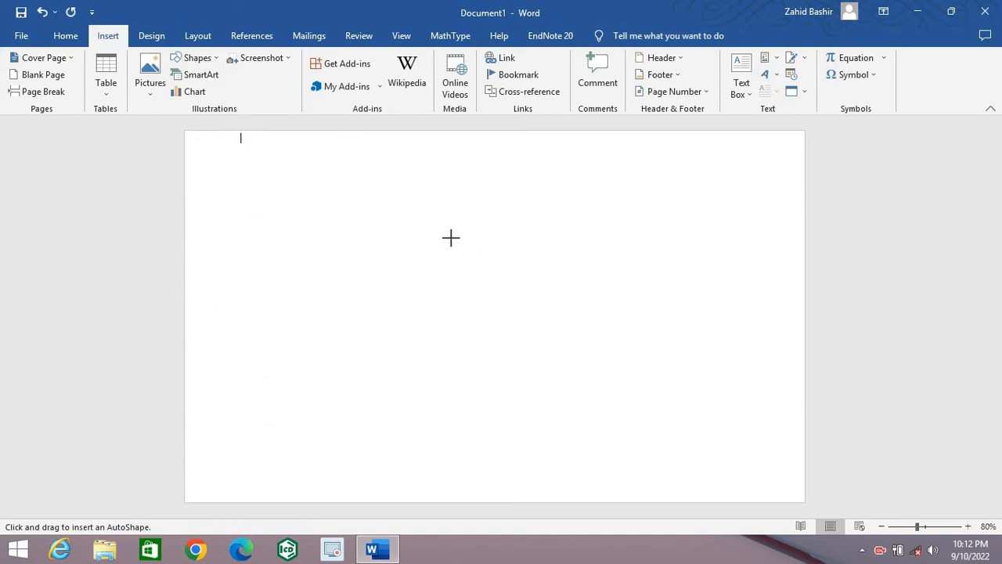
left_click_drag(388, 207, 595, 404)
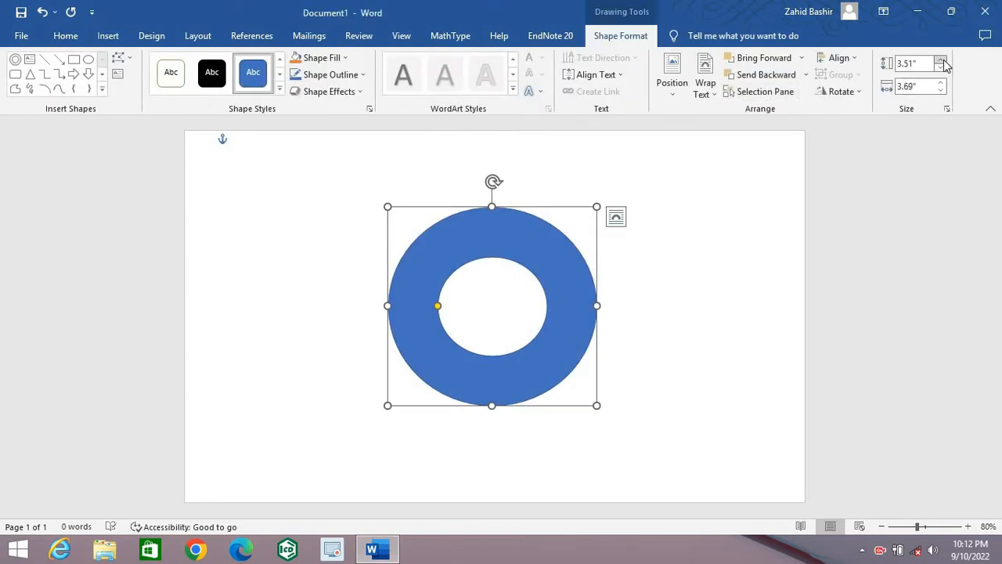
Step: Set the hollow circle's height and width to 3.8" and thin its band to a narrow rim
left_click(942, 60)
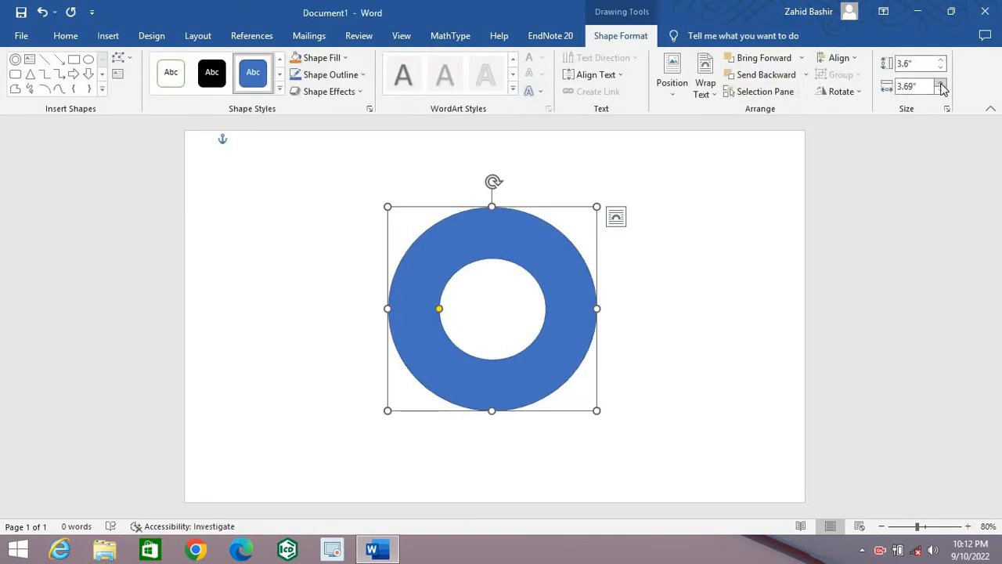
left_click(940, 82)
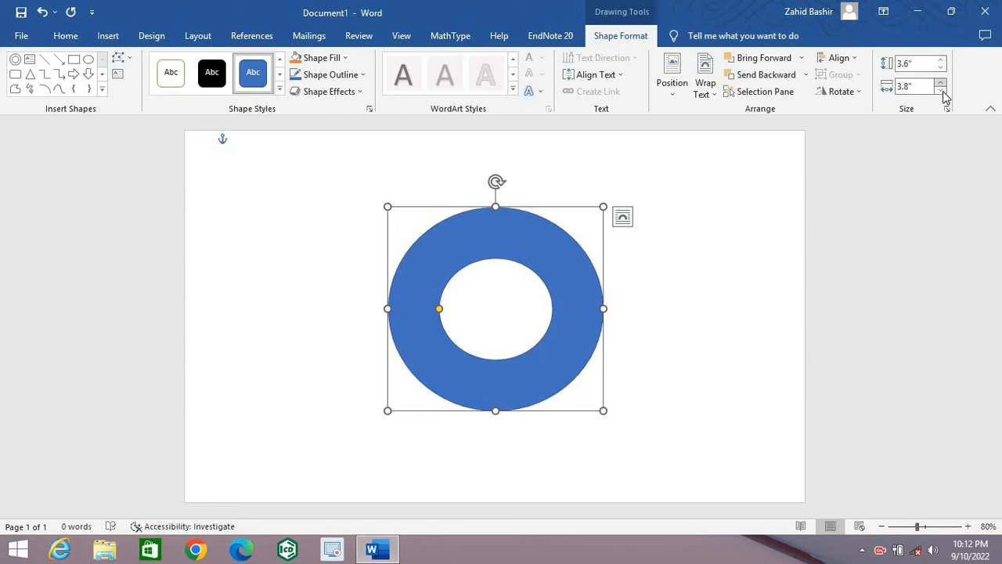
left_click(942, 61)
left_click(942, 61)
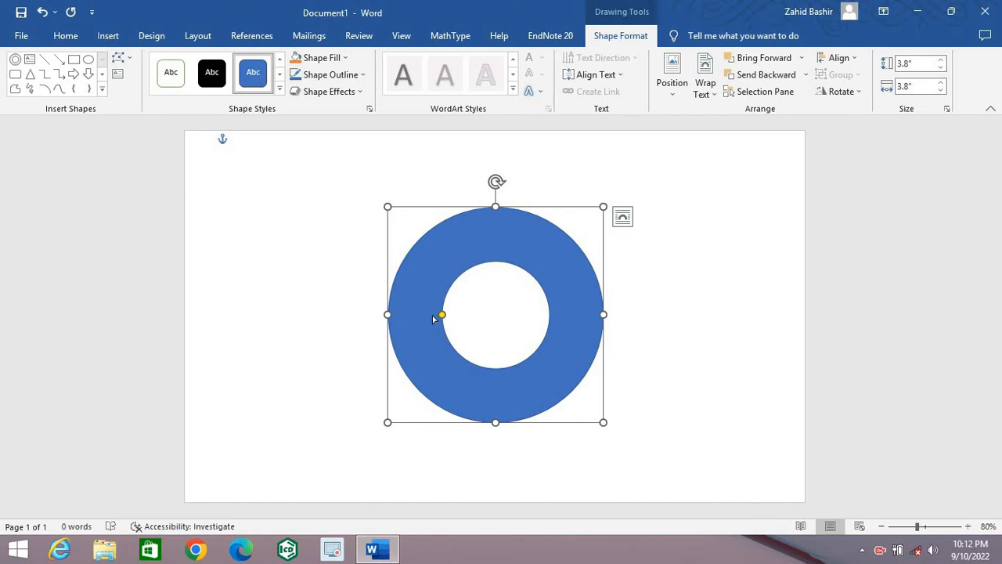
left_click_drag(440, 316, 398, 312)
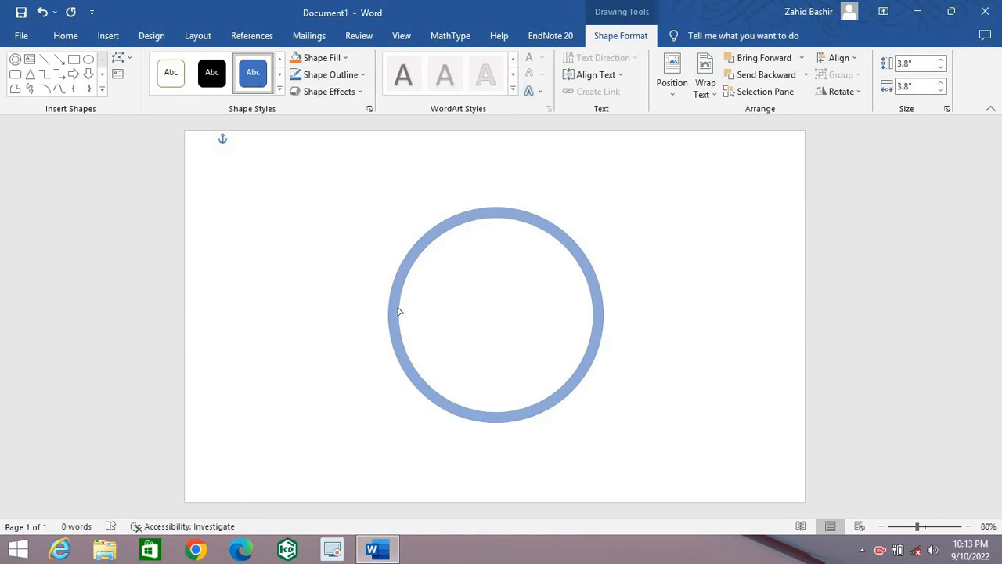
mouse_move(398, 312)
left_mouse_down()
mouse_move(377, 312)
mouse_move(402, 311)
mouse_move(391, 314)
left_mouse_up()
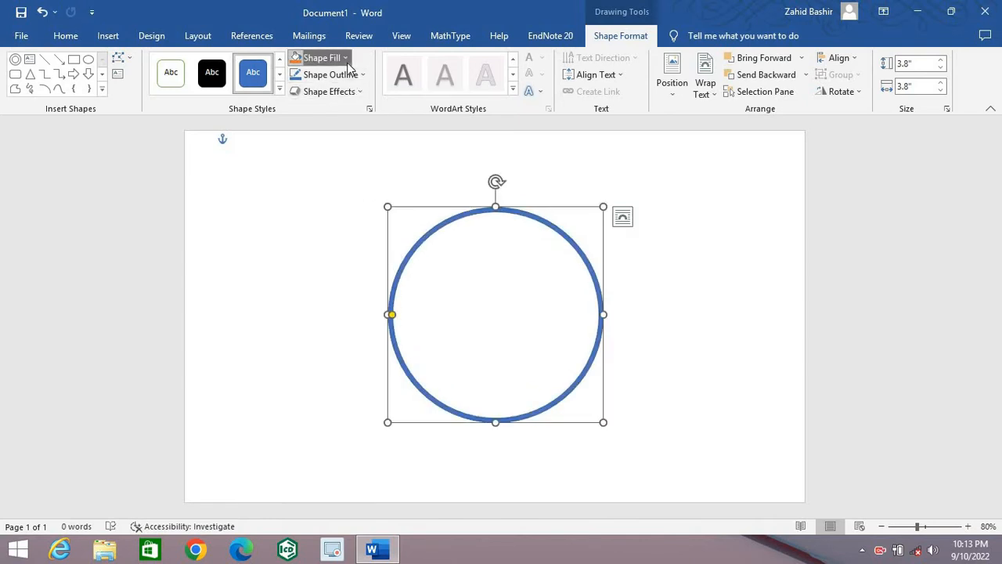
Step: Fill the thin ring with red and give it a black outline
left_click(313, 57)
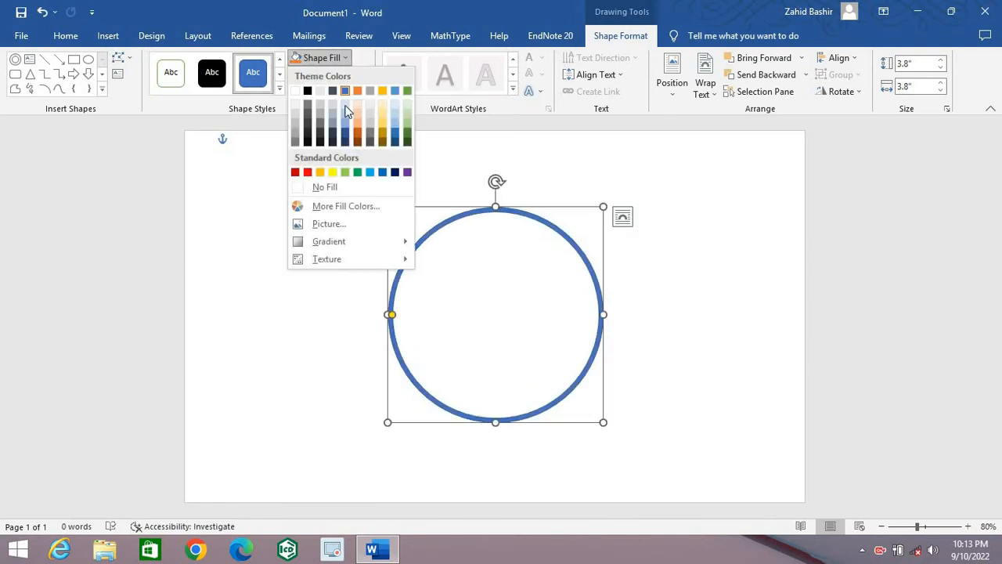
left_click(309, 173)
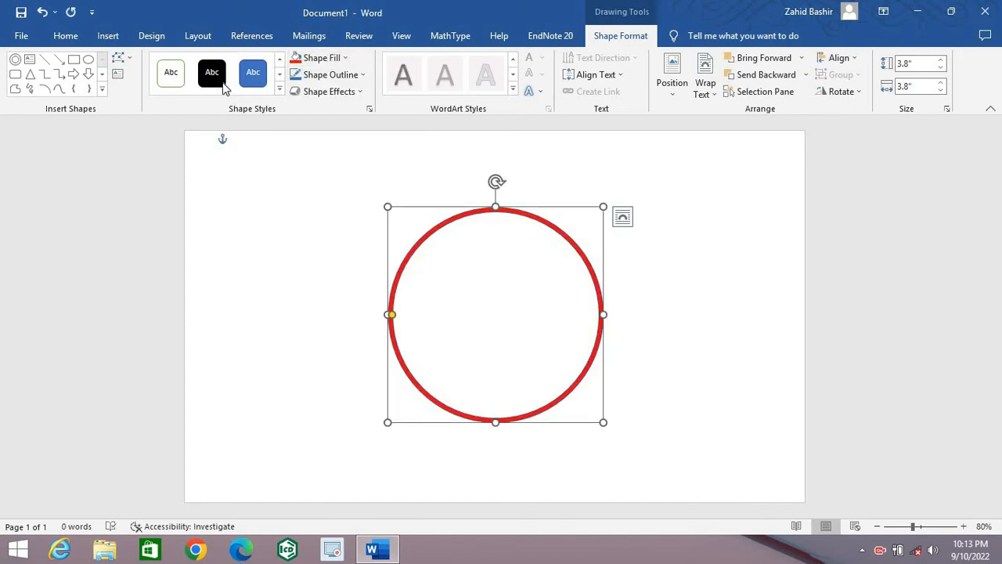
left_click(363, 79)
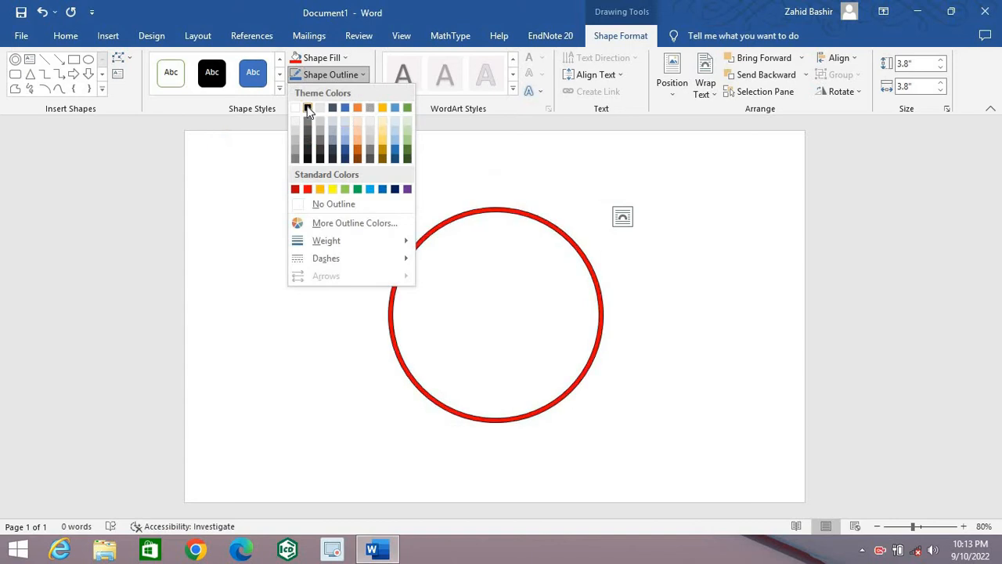
left_click(308, 110)
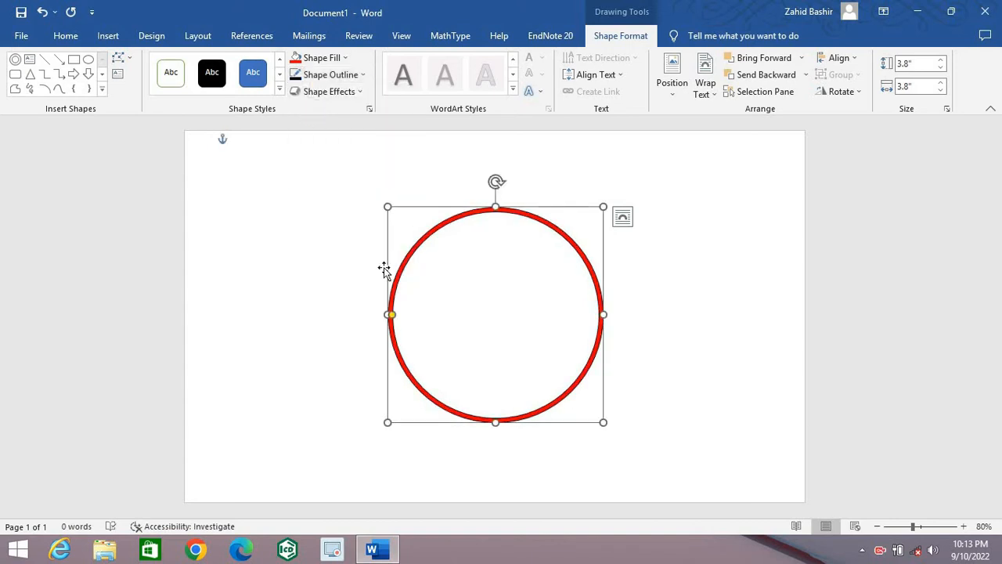
left_click(338, 252)
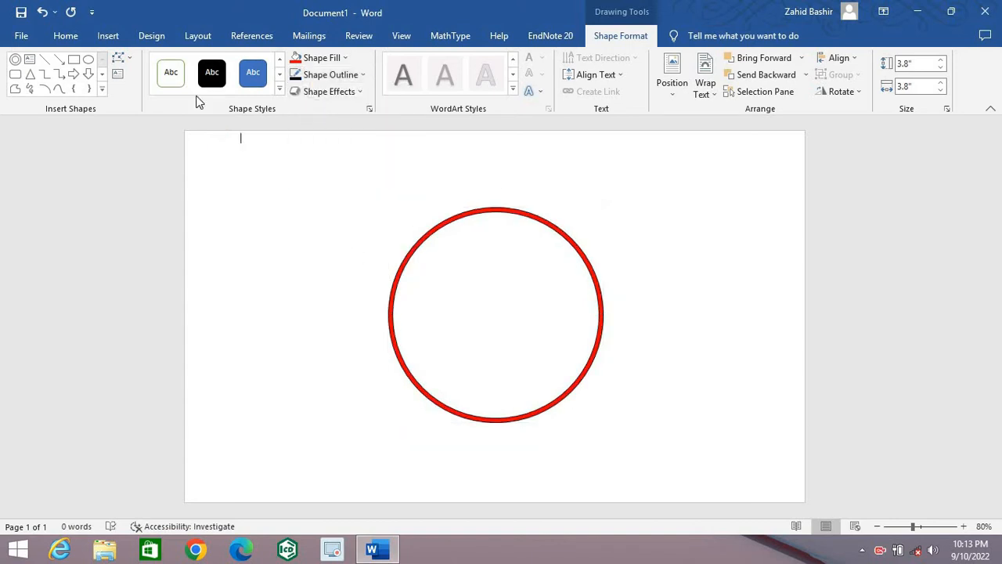
Step: Draw a second hollow circle about 2.43" high and 2.17" wide inside the red ring
left_click(108, 36)
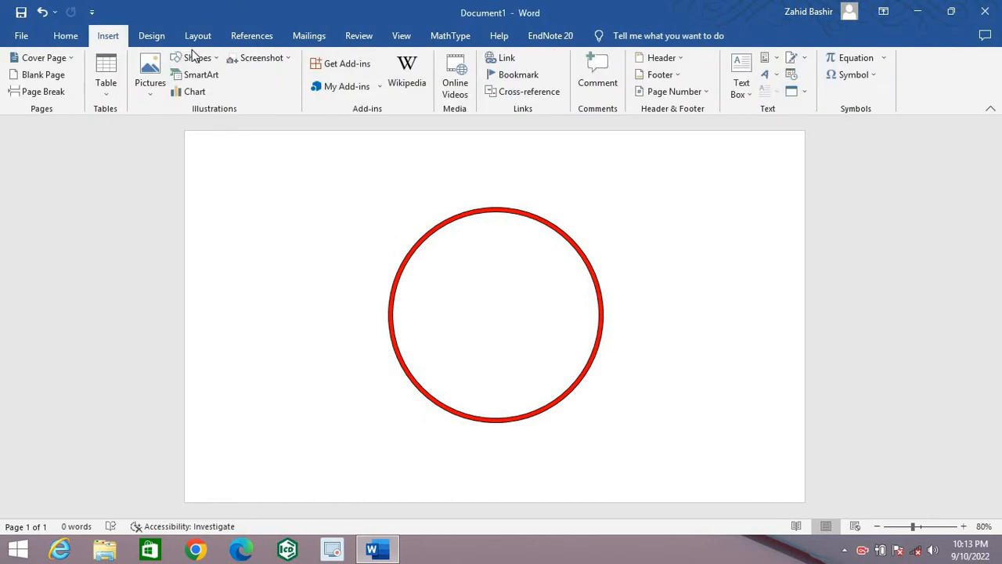
left_click(216, 57)
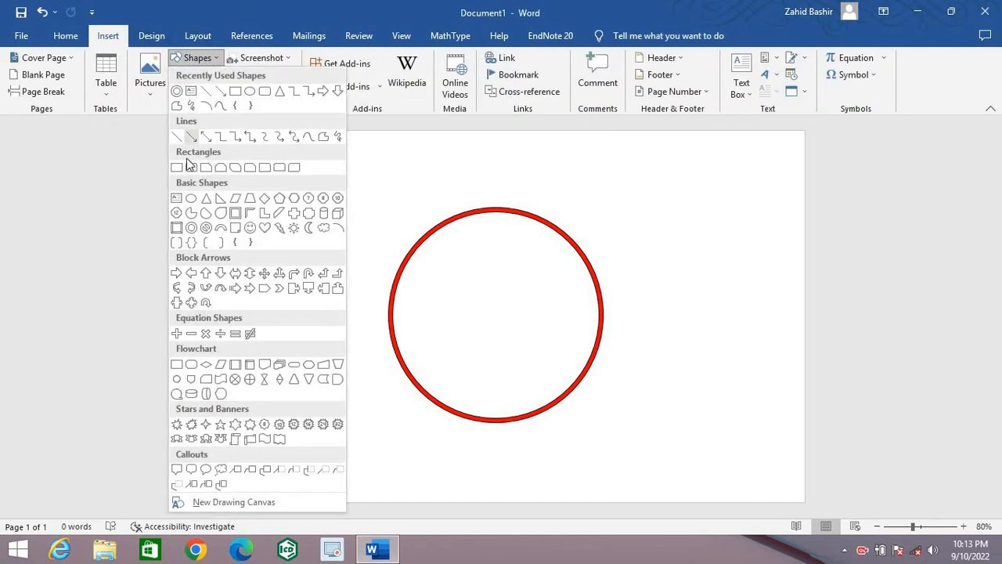
left_click(177, 91)
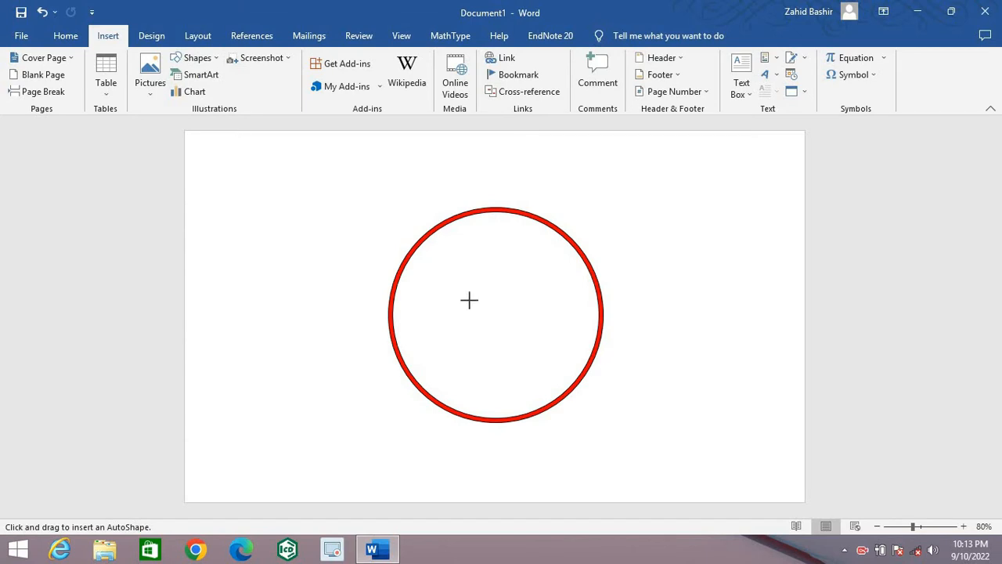
left_click_drag(447, 246, 571, 383)
Step: Enlarge the inner ring to about 3.53" high and 3.56" wide, just inside the red ring, and narrow its band by about half
left_click_drag(443, 313, 397, 312)
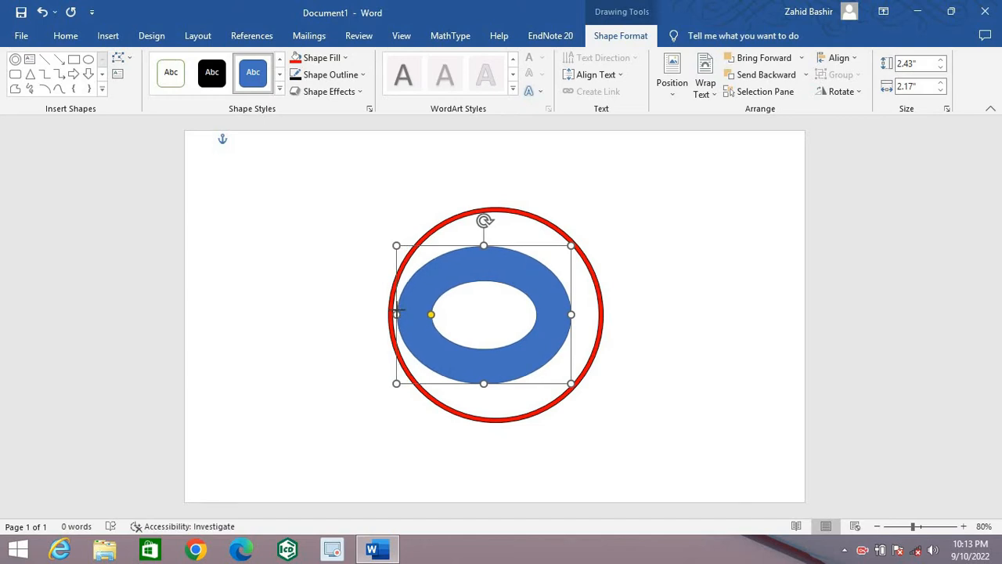
left_click_drag(397, 312, 396, 313)
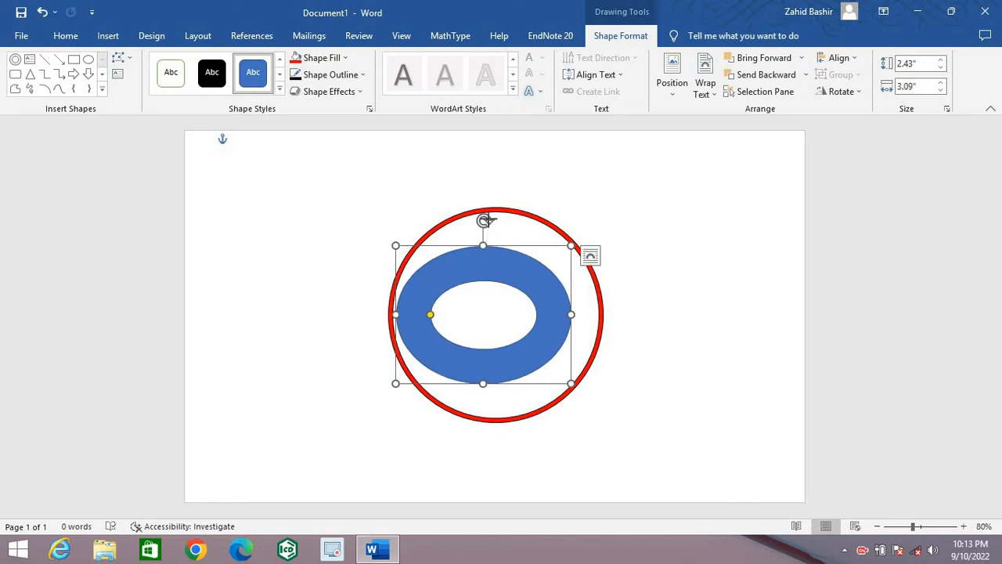
left_click_drag(483, 246, 483, 215)
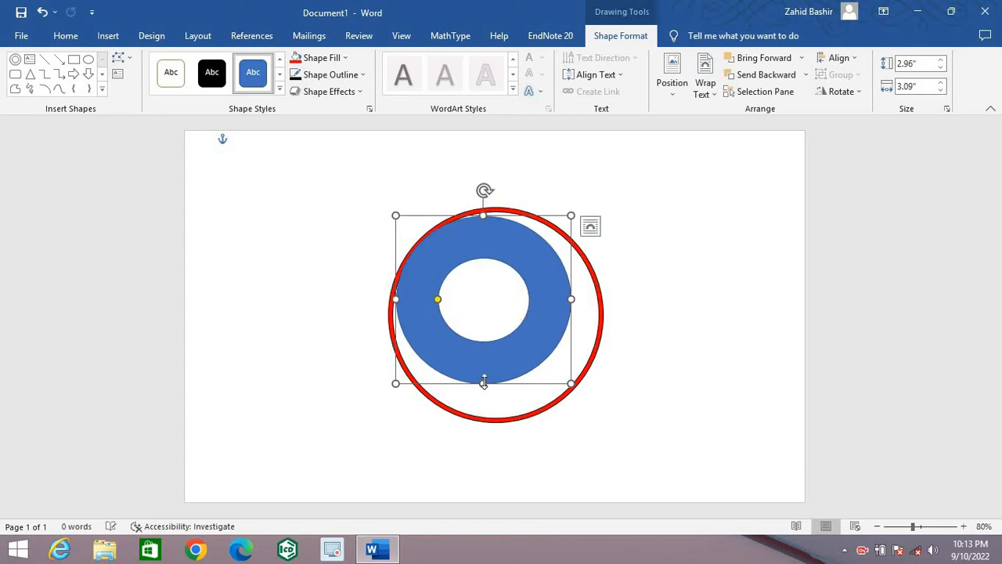
left_click_drag(485, 399, 483, 411)
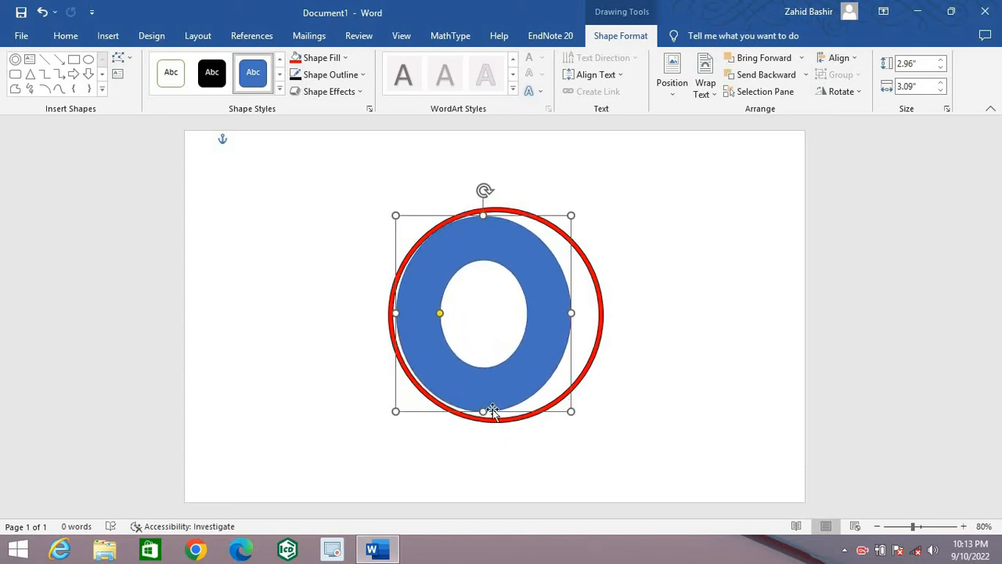
left_click_drag(570, 313, 595, 313)
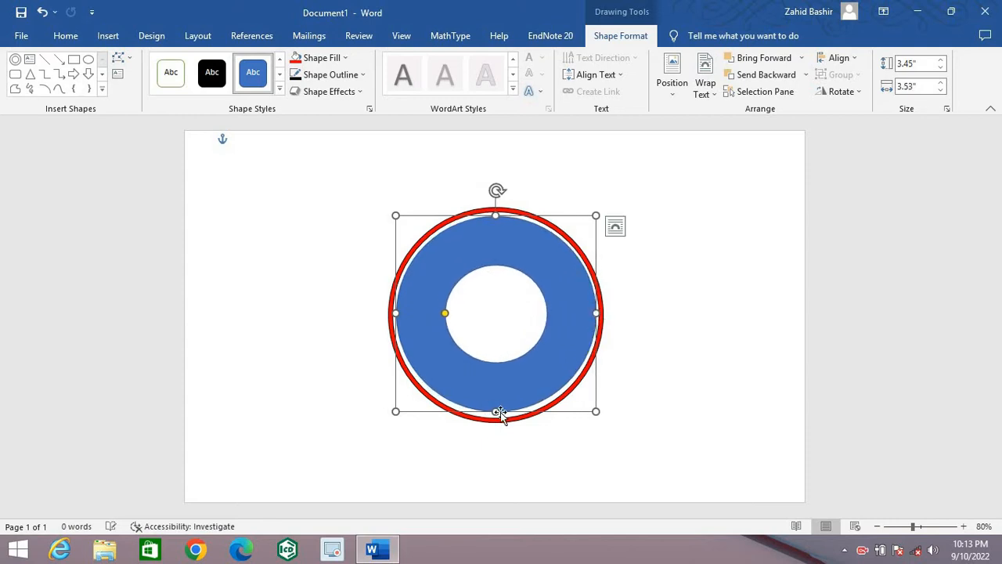
left_click_drag(496, 411, 495, 414)
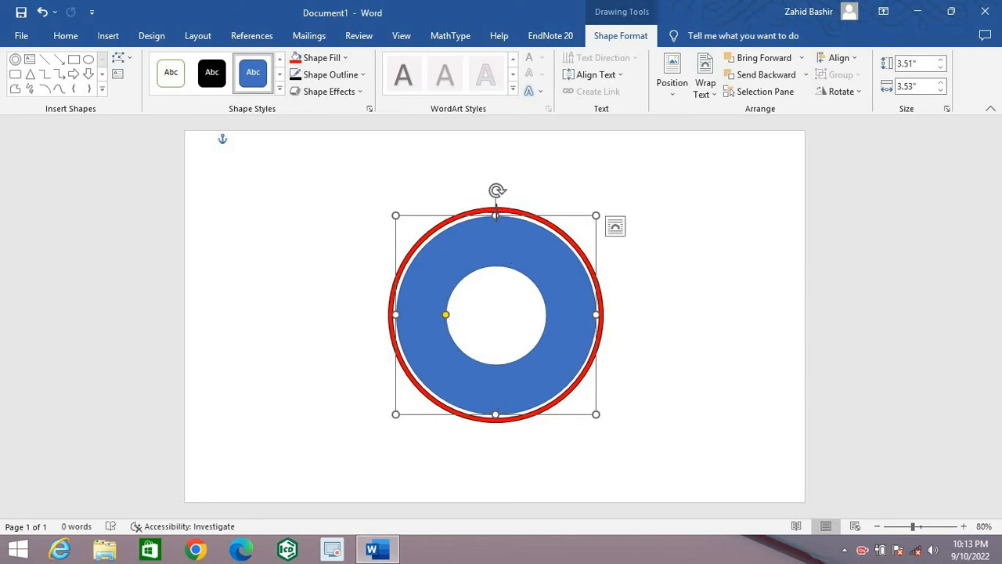
left_click_drag(496, 215, 495, 213)
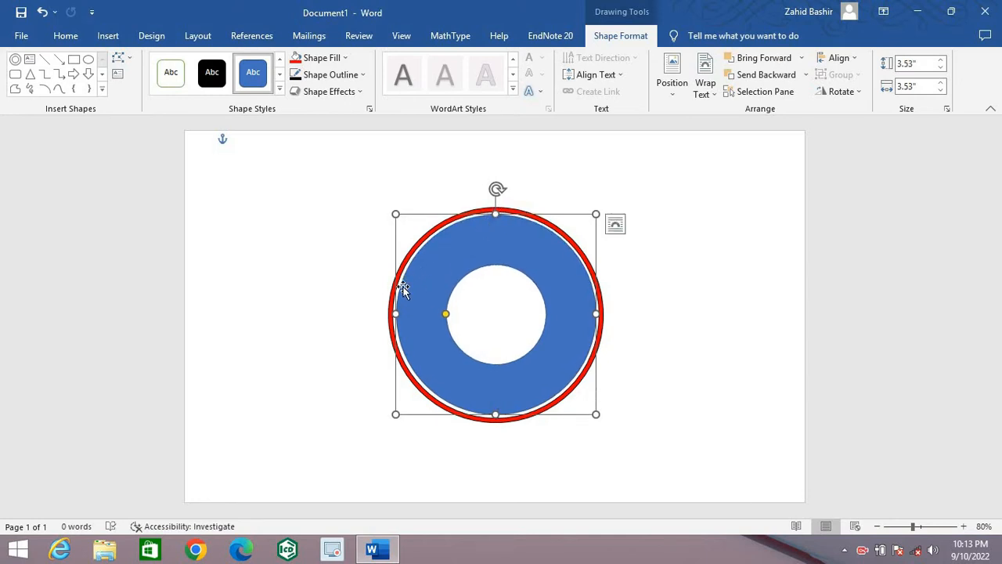
left_click_drag(395, 313, 393, 313)
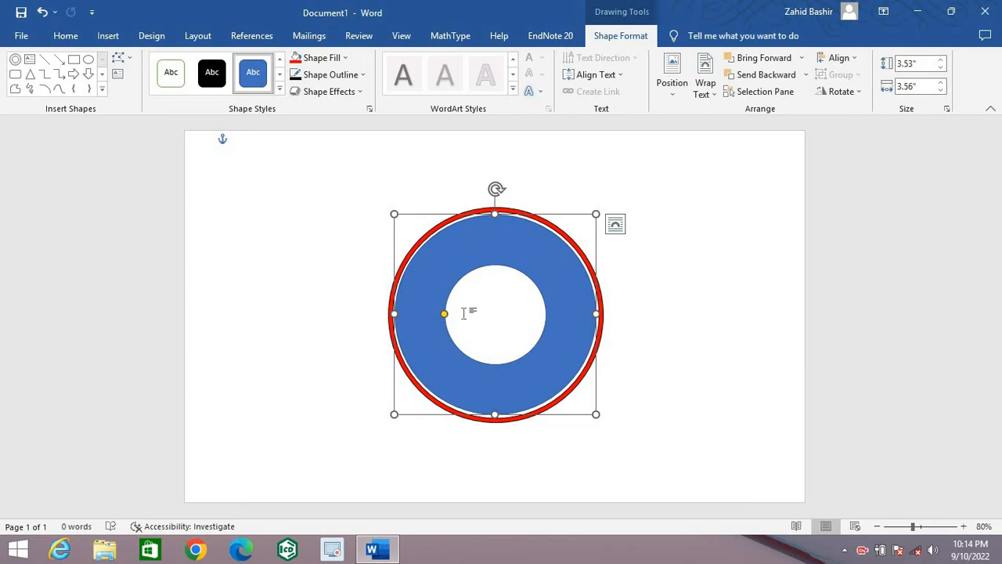
left_click_drag(437, 317, 420, 323)
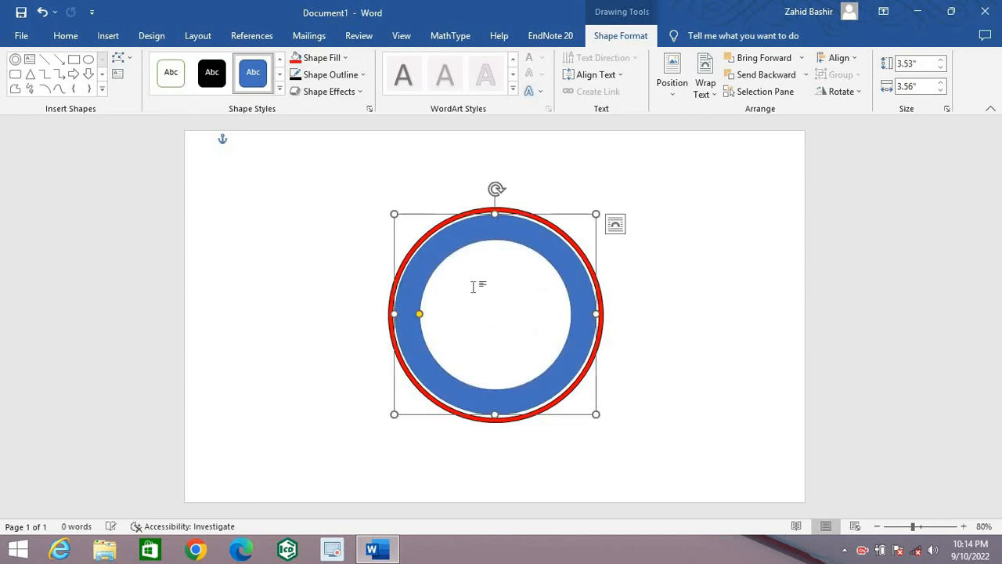
Step: Fill the inner ring with standard green and give it a black outline
left_click(345, 60)
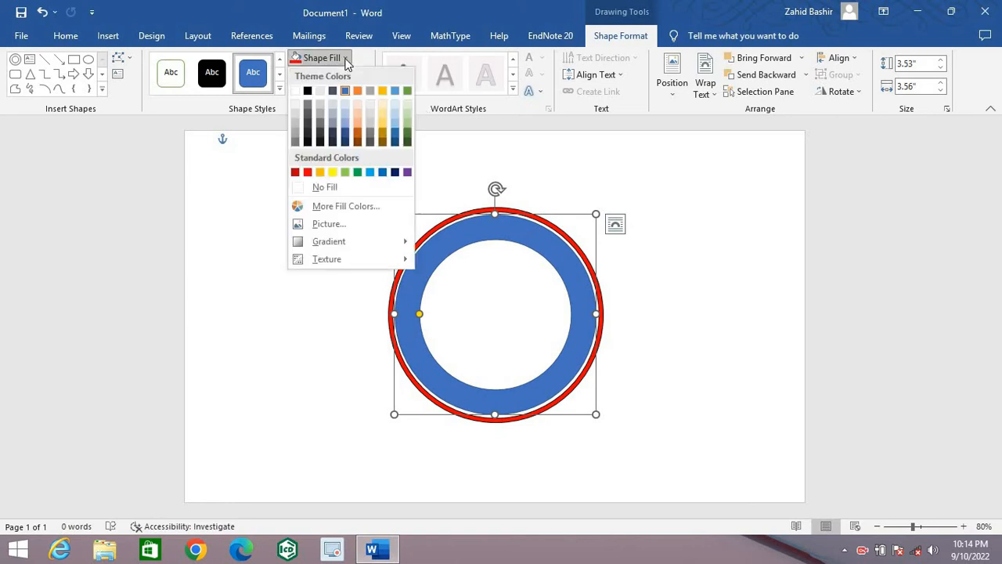
left_click(357, 172)
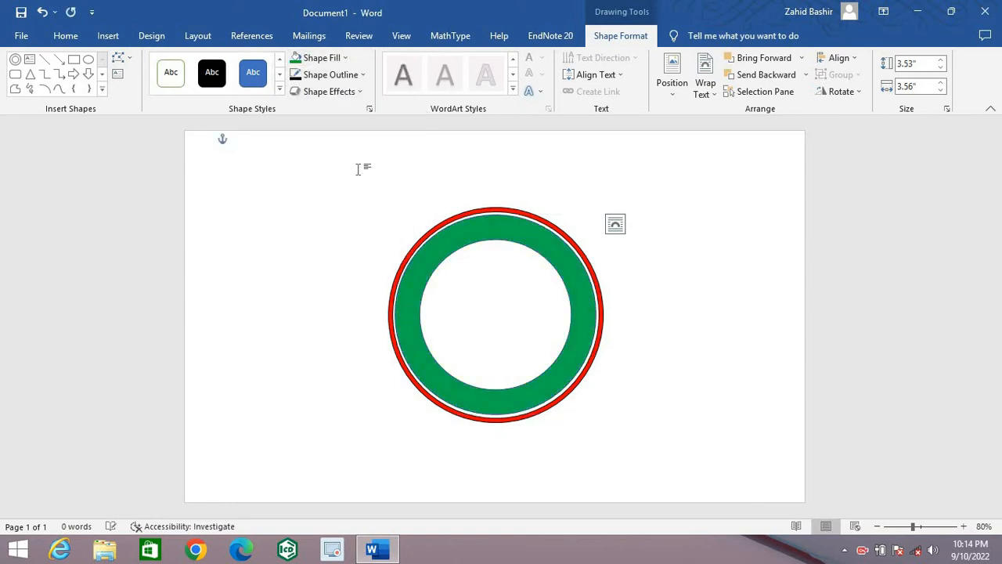
left_click(364, 75)
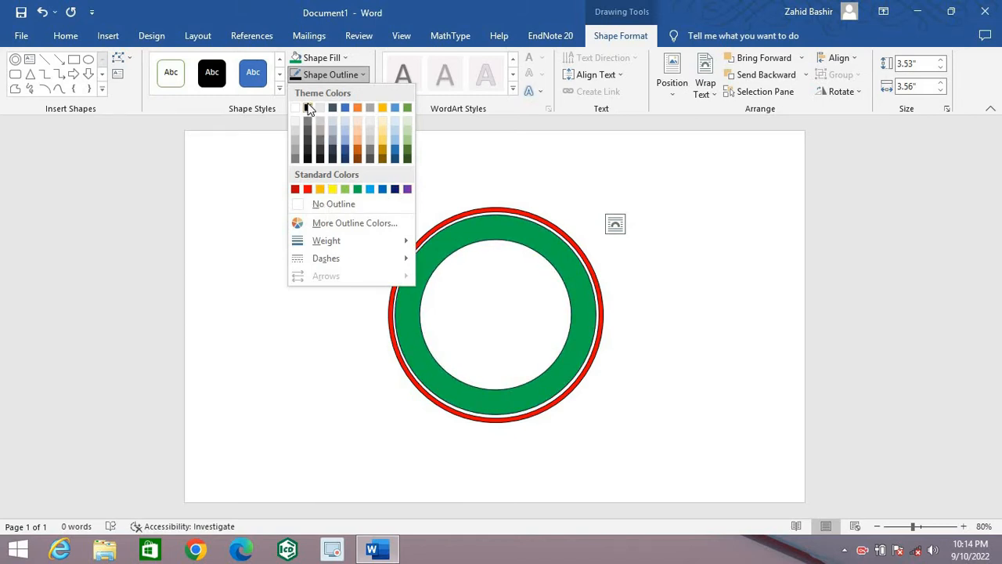
left_click(307, 110)
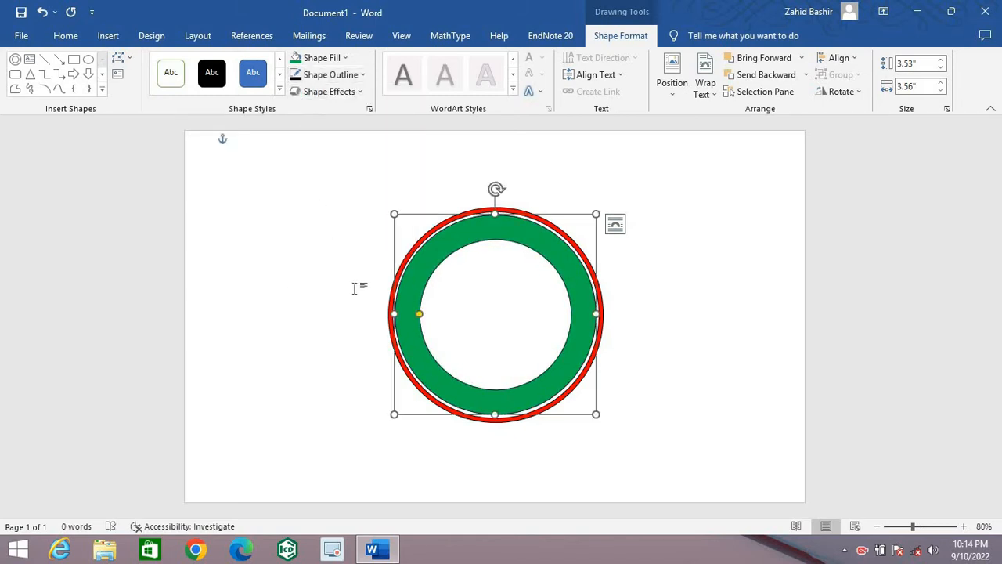
left_click(661, 217)
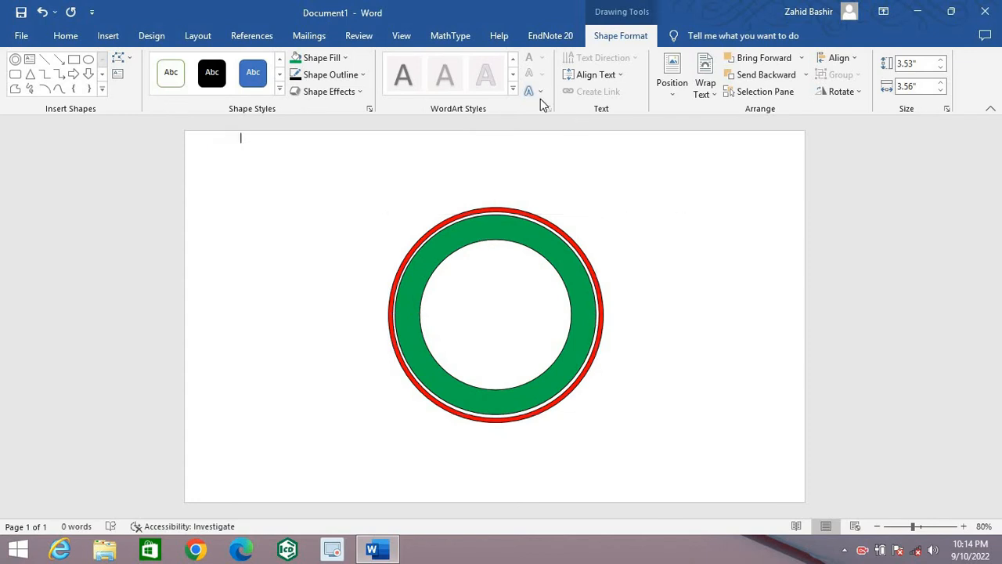
Step: Insert a plain black WordArt reading "Knowledge You Need" on the page
left_click(106, 37)
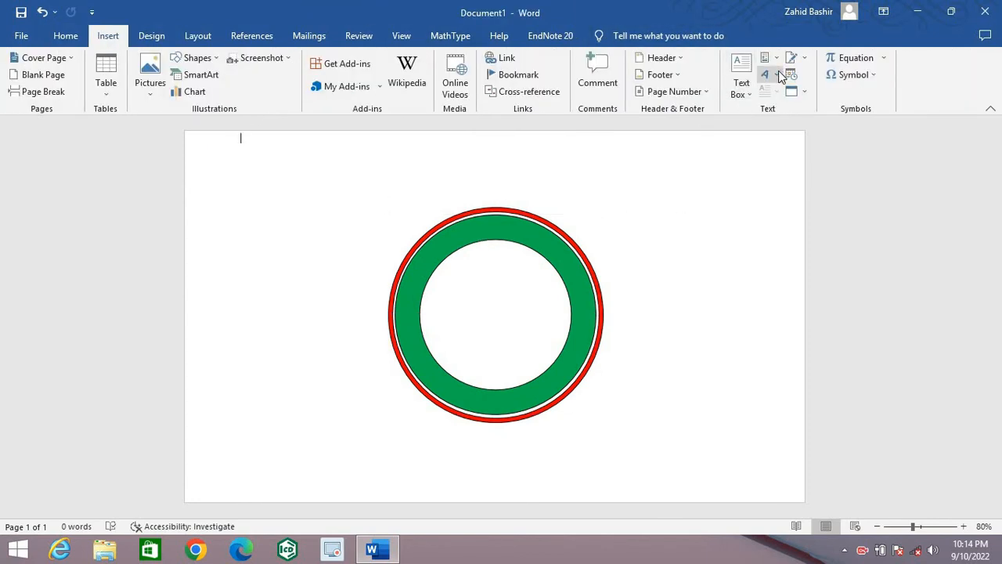
left_click(778, 72)
left_click(614, 137)
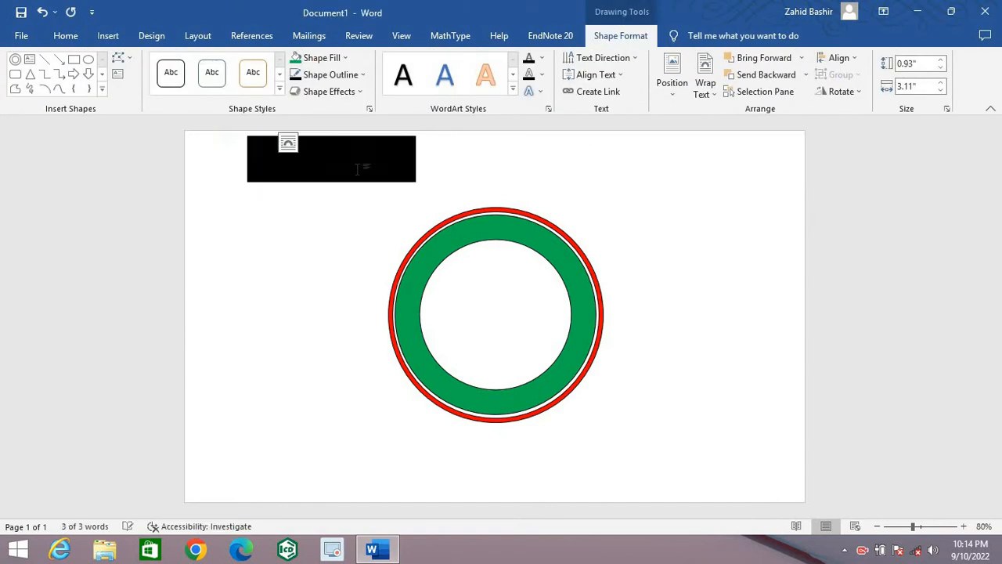
key("Delete")
type("k")
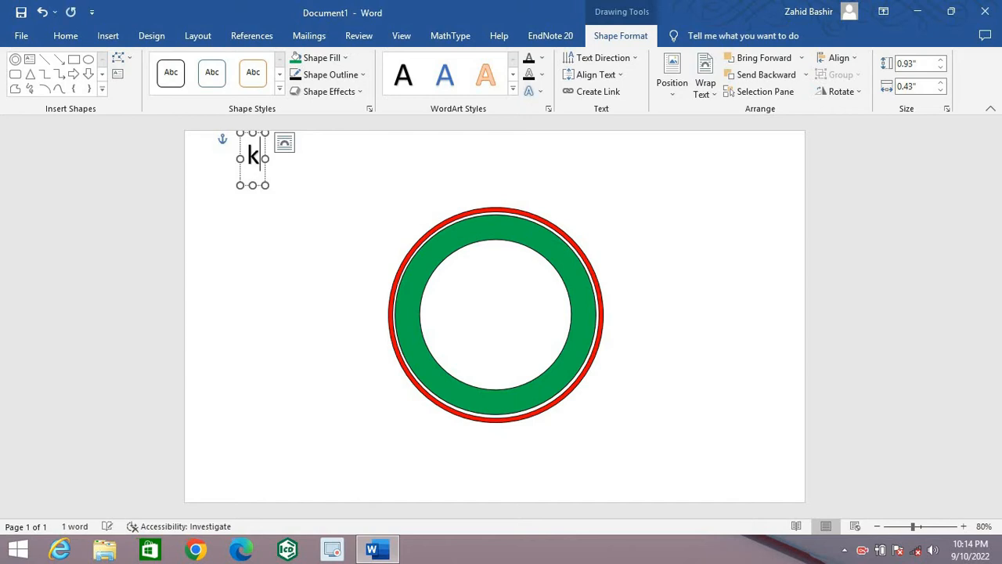
key("BackSpace")
type("Knowledg")
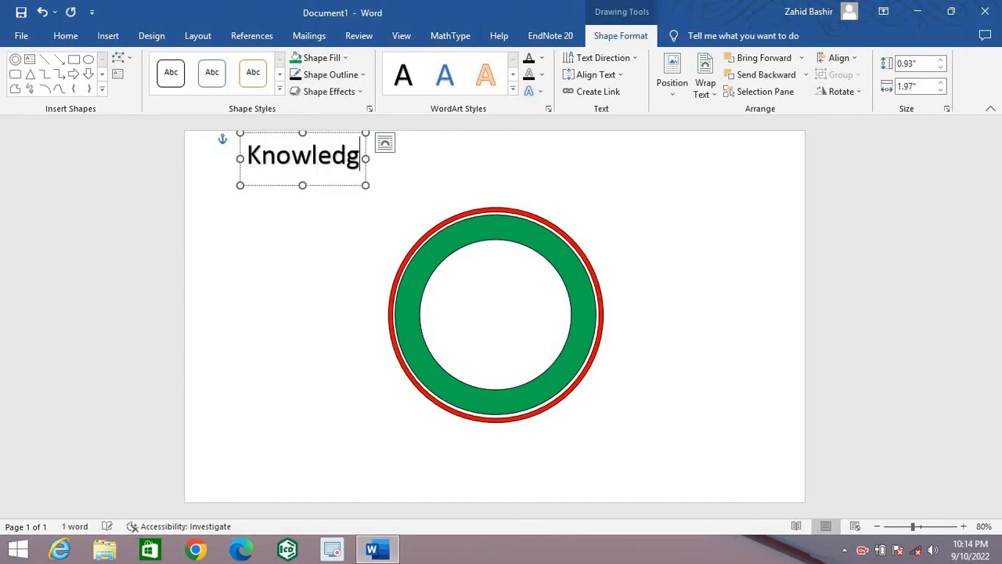
type("e")
type(" Y")
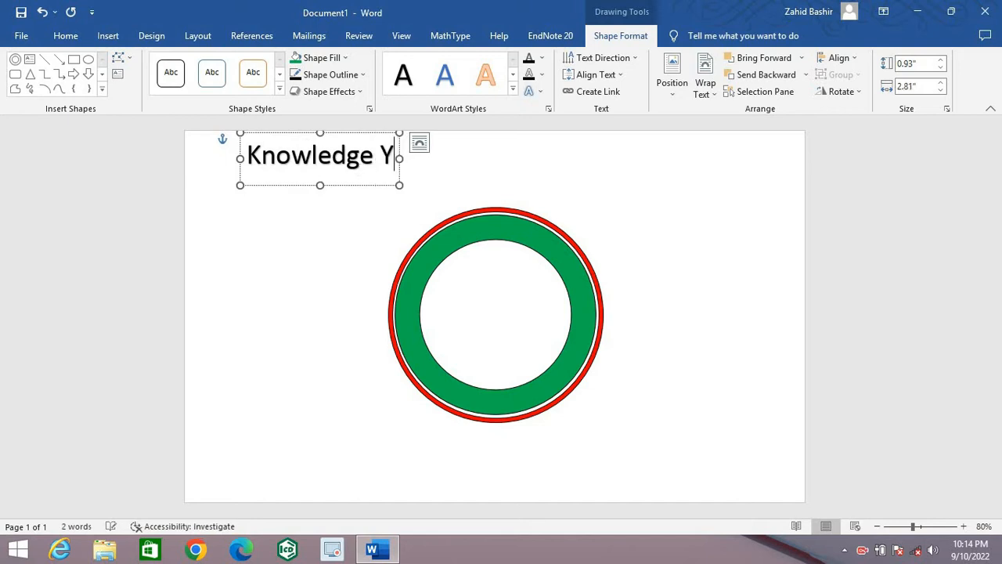
type("ou Need")
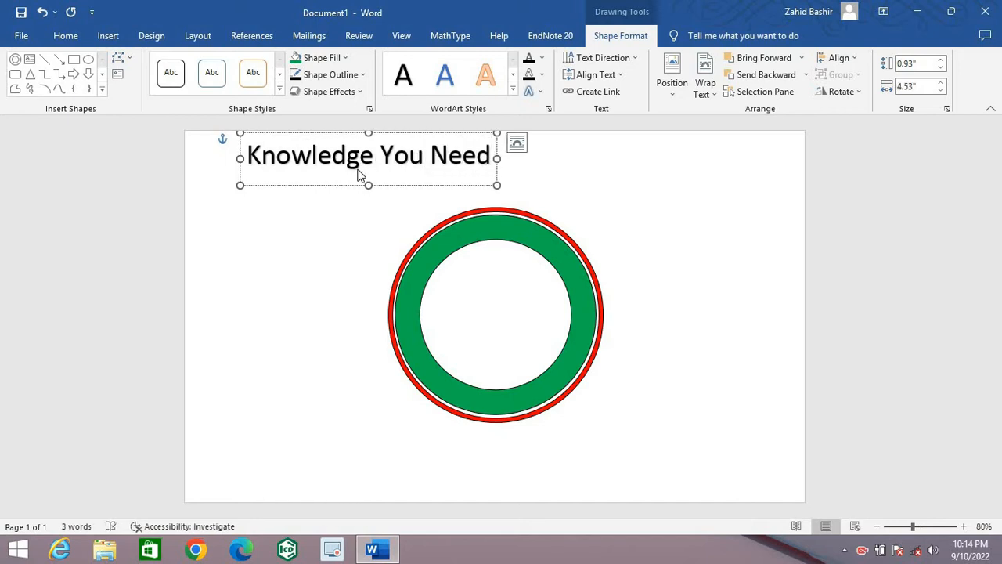
Step: Curve the WordArt text upward along the Arch path and change its box to a Block Arc shape
key("ctrl+a")
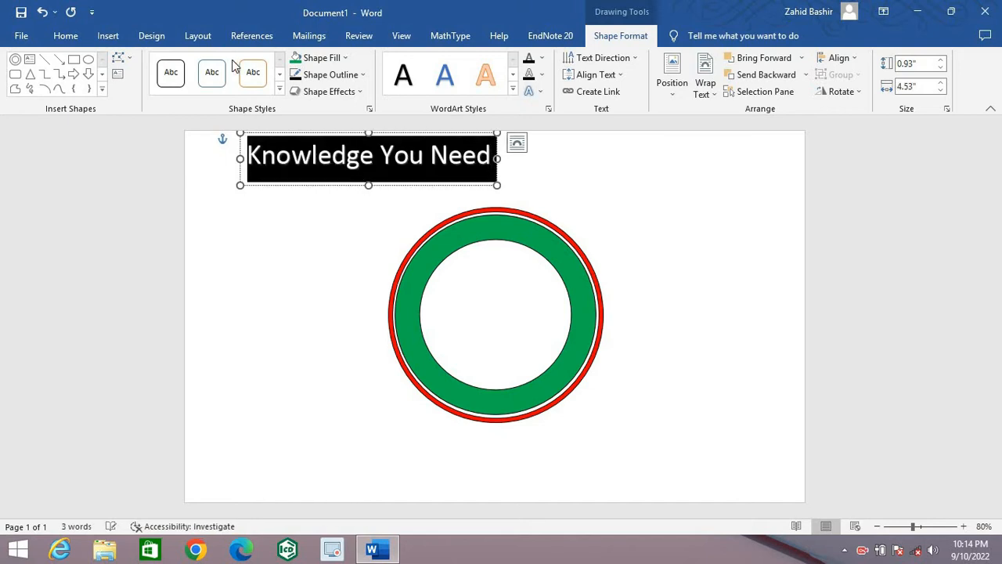
left_click(540, 92)
mouse_move(604, 284)
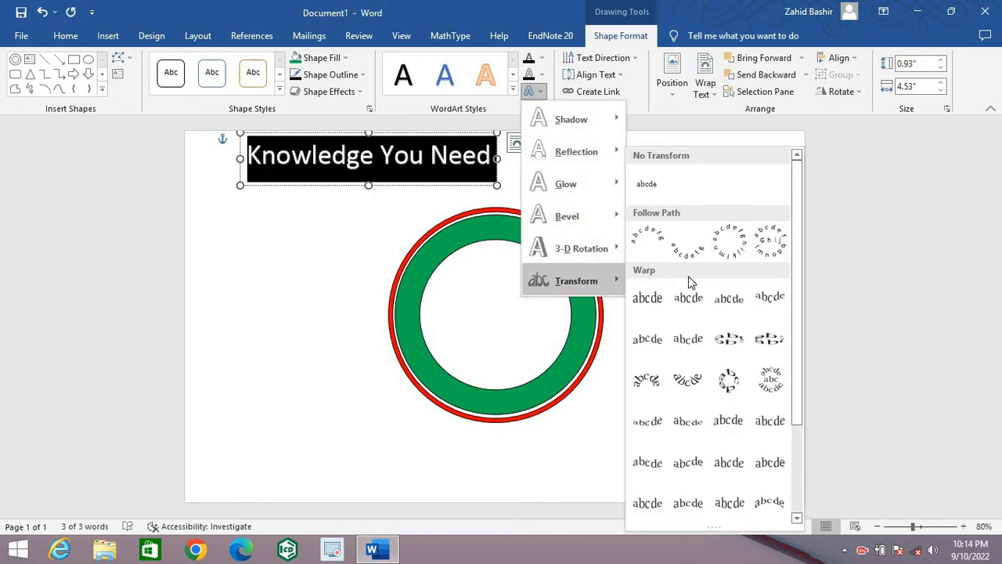
left_click(648, 238)
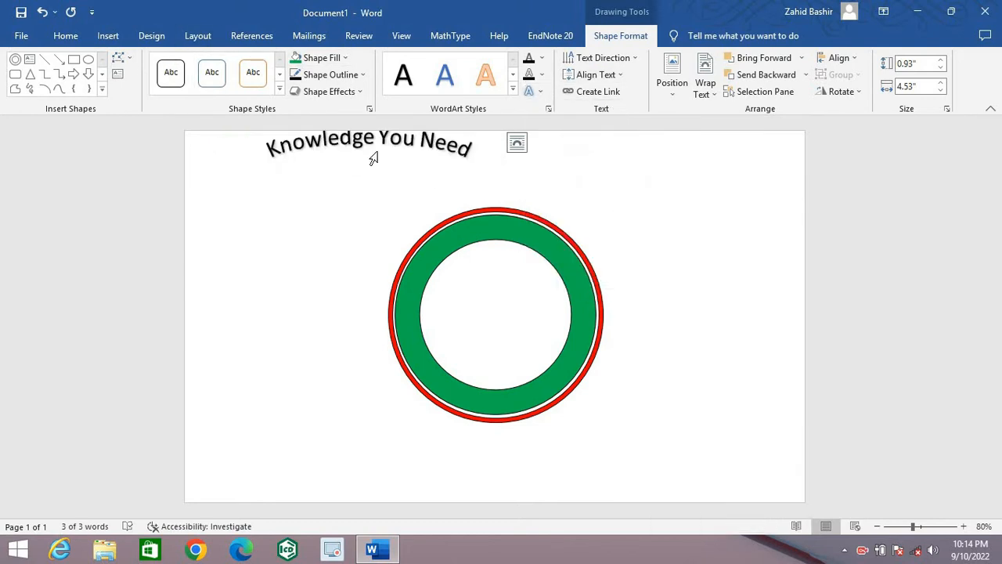
left_click(122, 59)
mouse_move(186, 76)
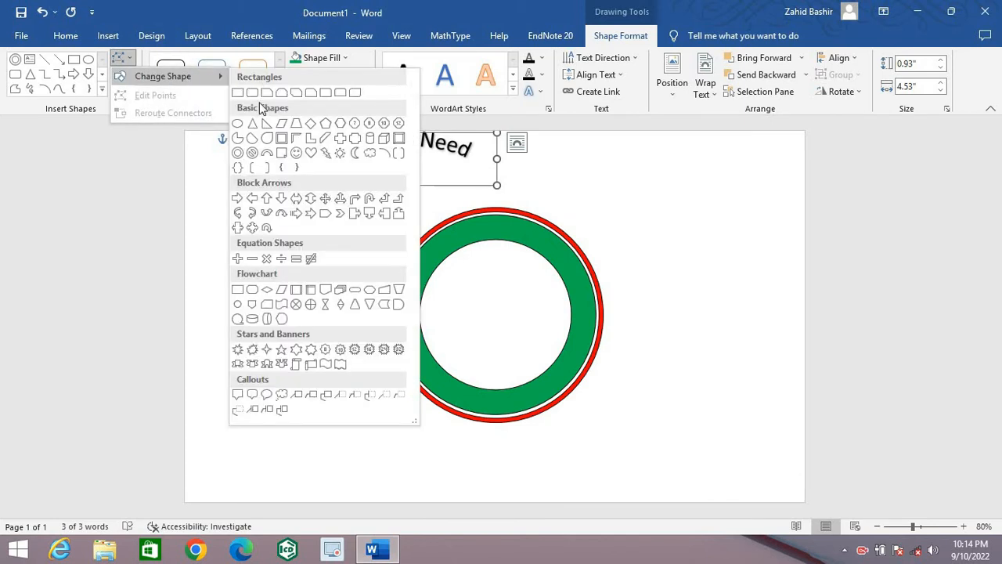
left_click(266, 149)
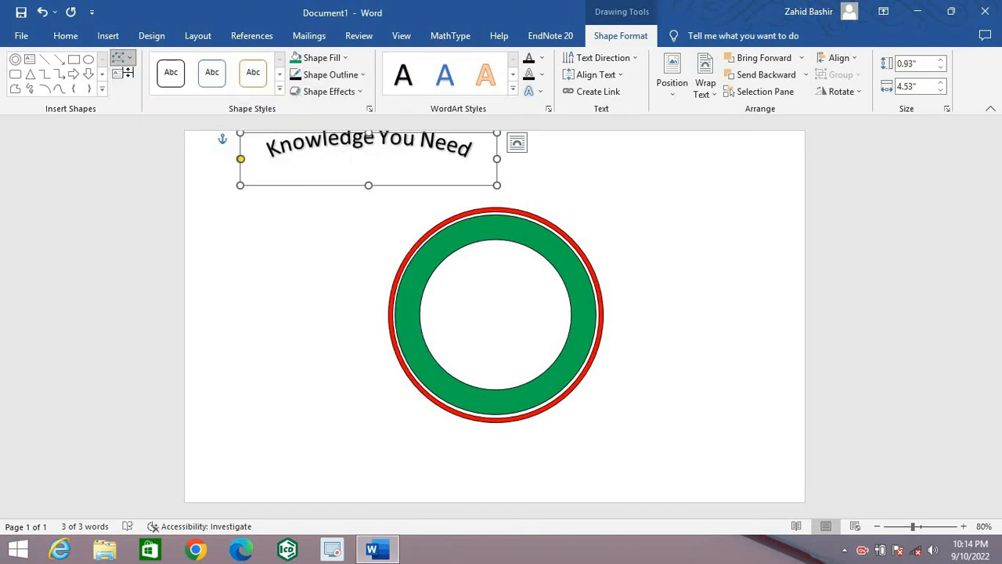
Step: Make the arched text bold and set its font size to 20
left_click(66, 36)
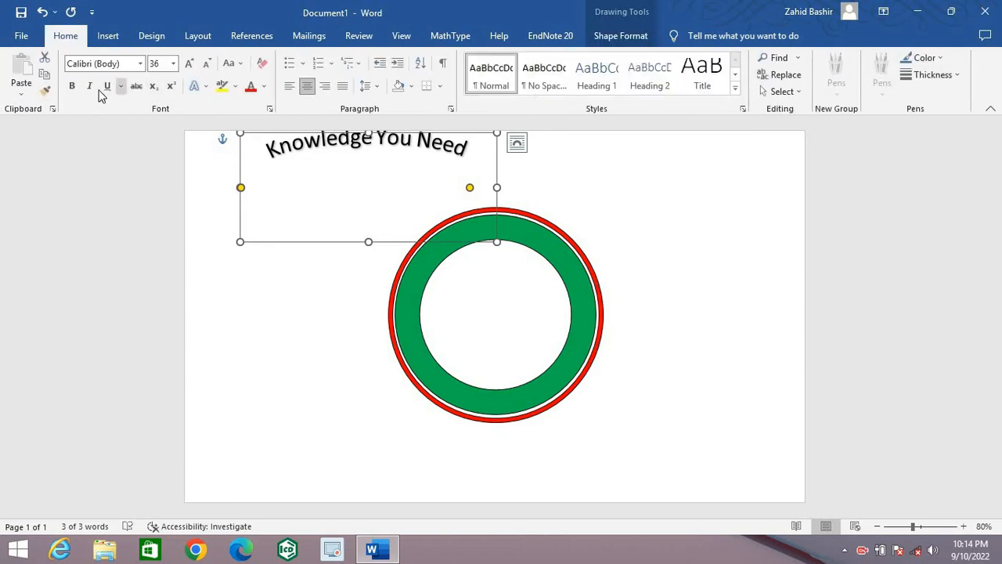
left_click(173, 65)
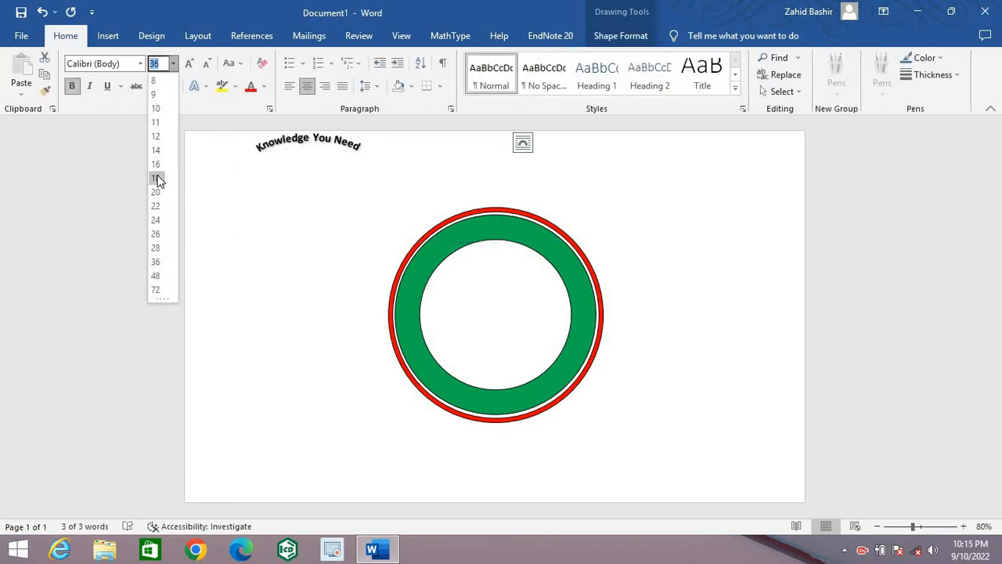
left_click(157, 195)
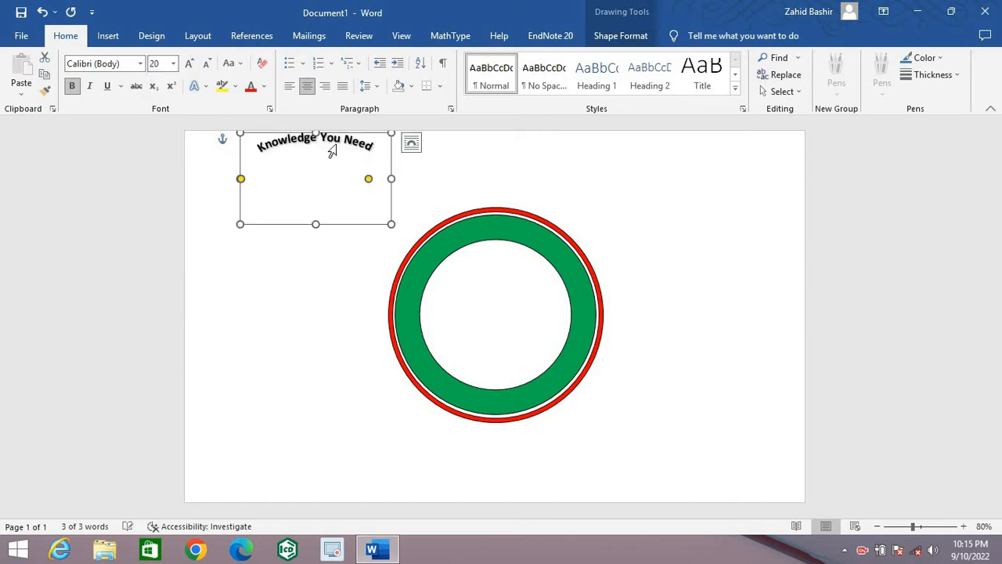
Step: Make the arched text's box about 2.9" high and place the text on the upper part of the green ring
left_click_drag(366, 141, 495, 151)
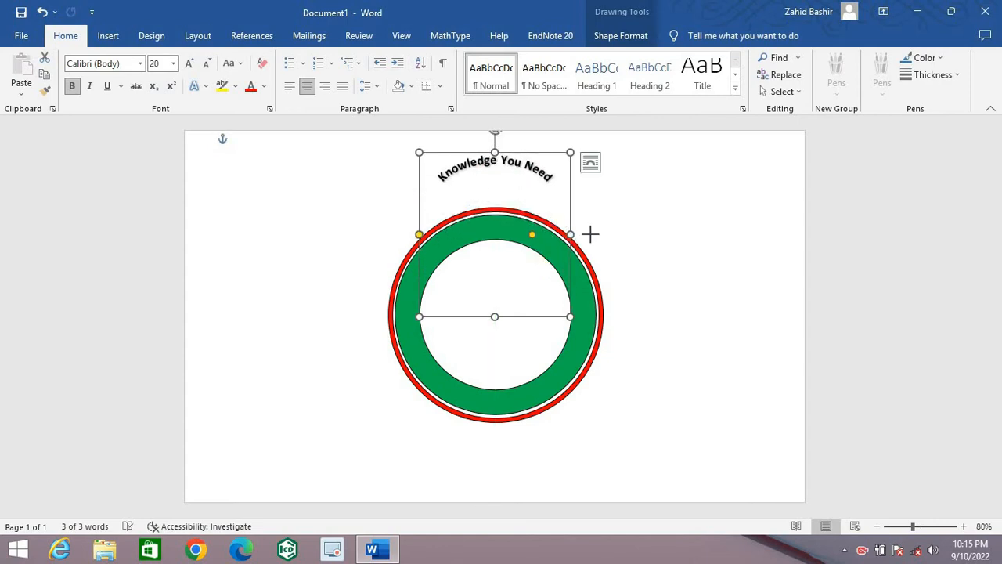
left_click_drag(590, 233, 536, 277)
left_click_drag(521, 236, 576, 303)
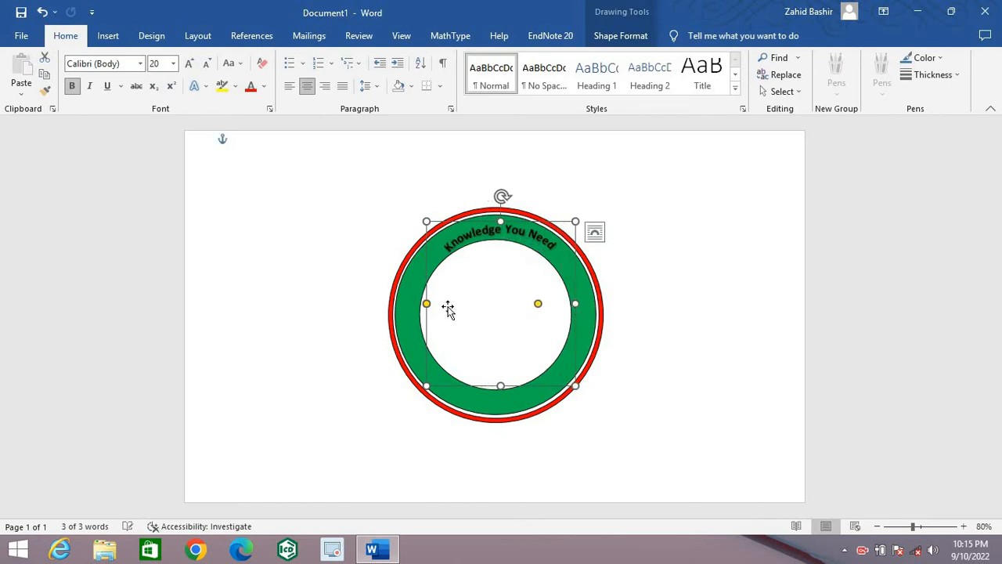
Step: Widen the arched text's box to about 3.25" and centre it horizontally over the rings
mouse_move(426, 305)
left_mouse_down()
mouse_move(436, 321)
mouse_move(407, 308)
left_mouse_up()
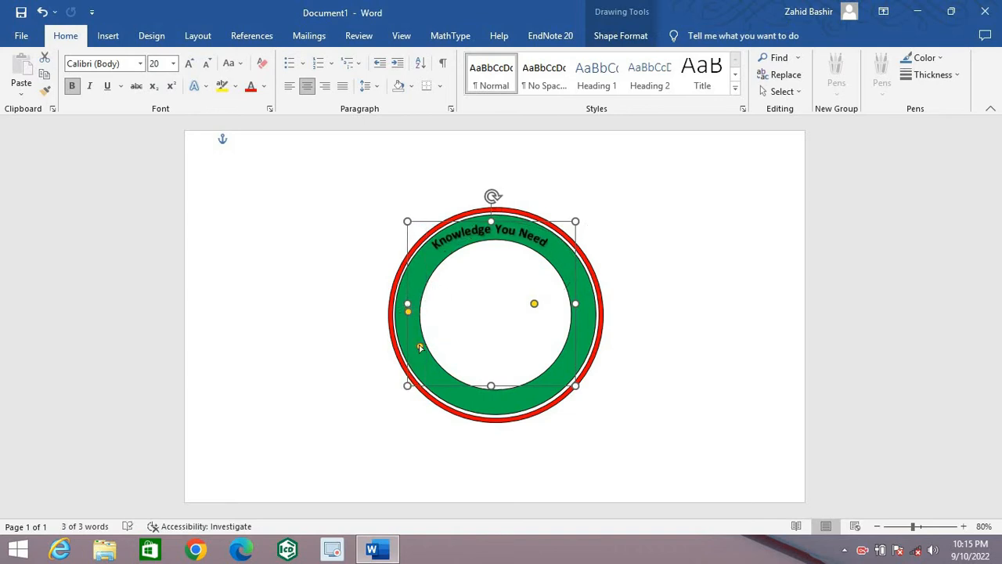
left_click_drag(419, 346, 422, 352)
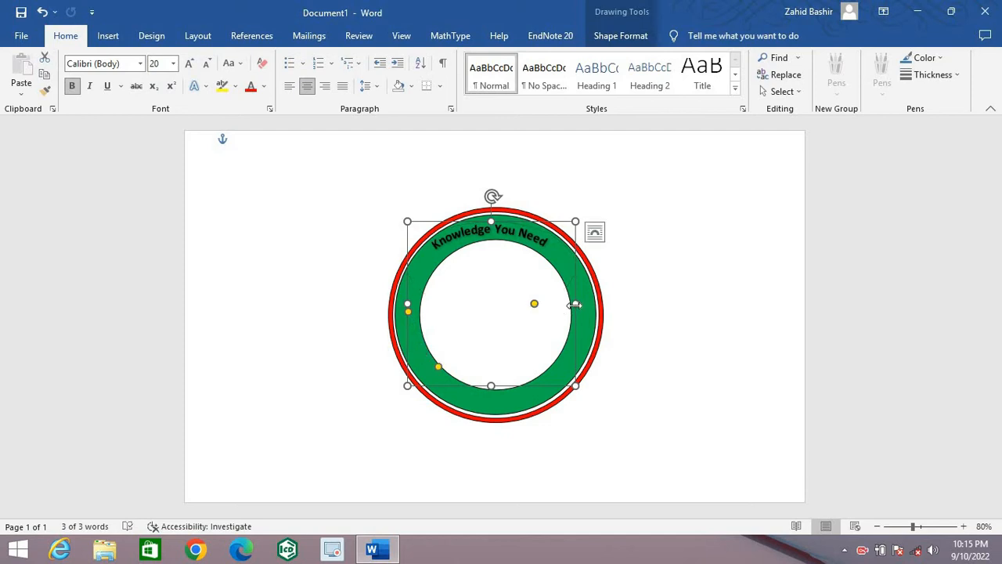
left_click_drag(584, 312, 600, 311)
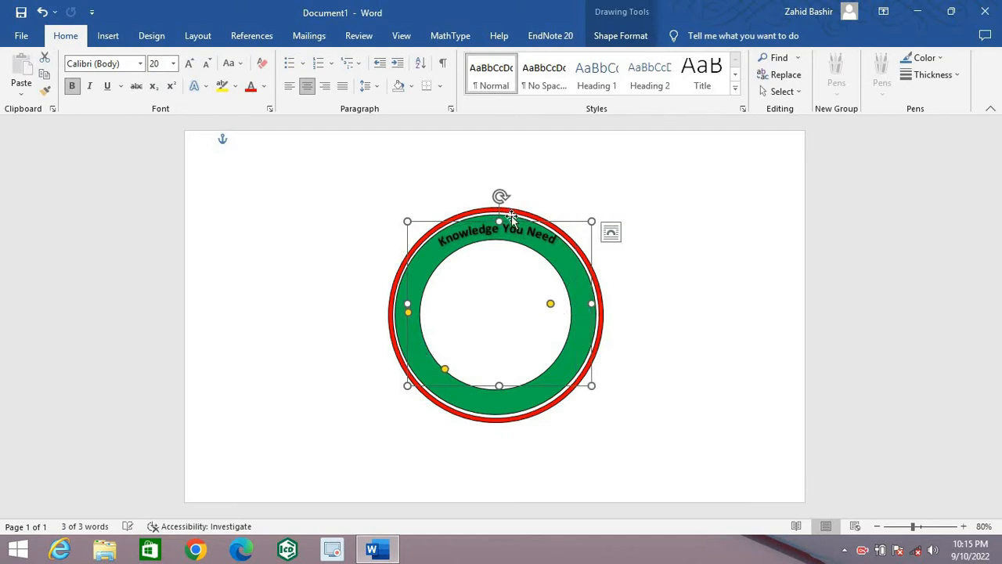
left_click_drag(513, 227, 509, 227)
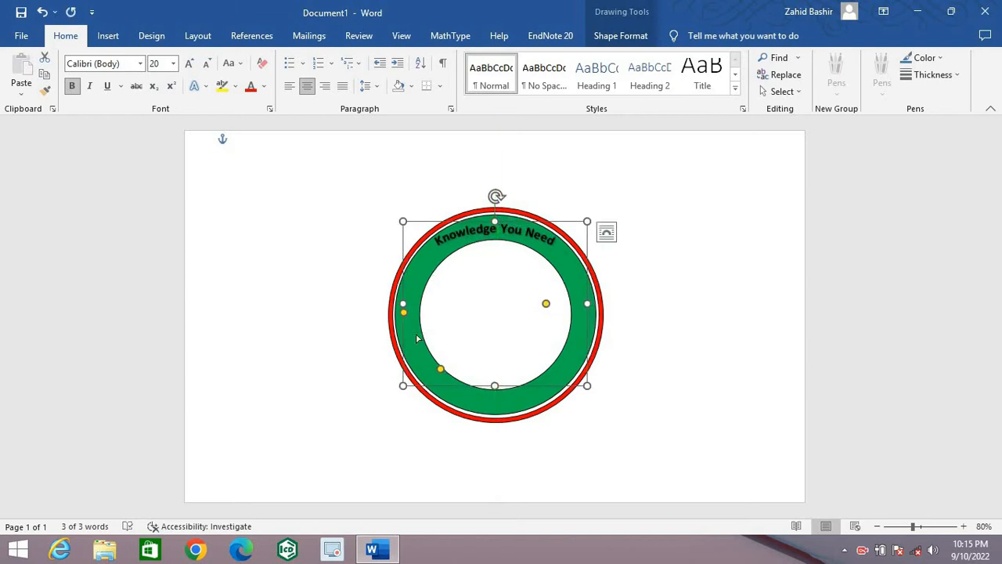
Step: Adjust the arc's end points and nudge the box slightly upward so the text follows the middle of the green band
left_click_drag(418, 339, 428, 359)
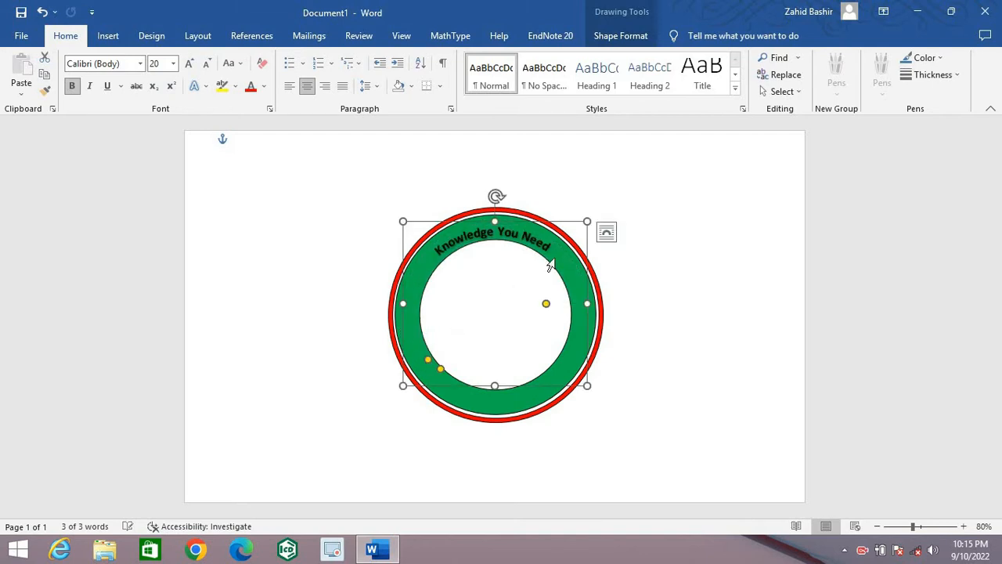
left_click_drag(545, 303, 546, 347)
left_click_drag(509, 232, 509, 227)
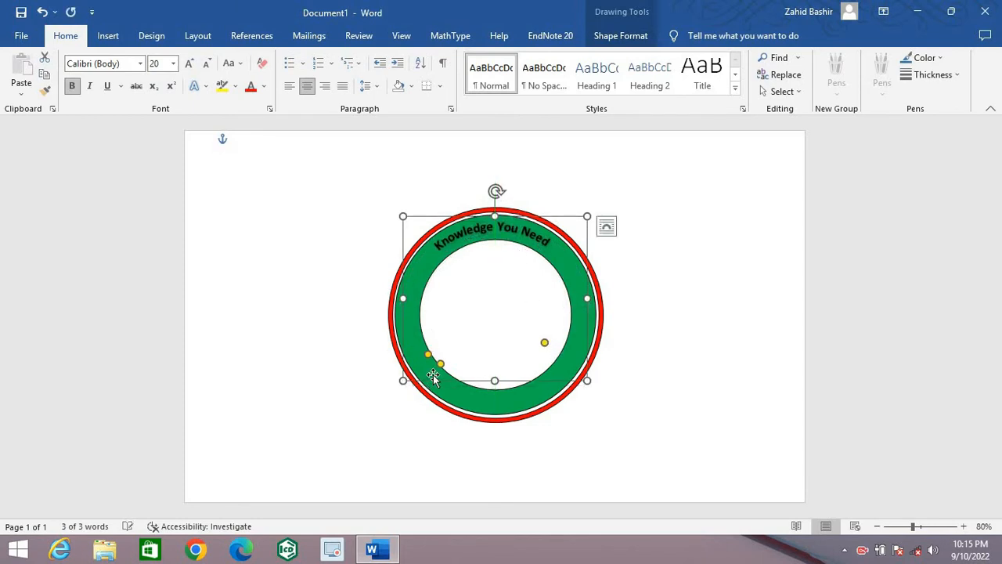
left_click_drag(440, 364, 425, 342)
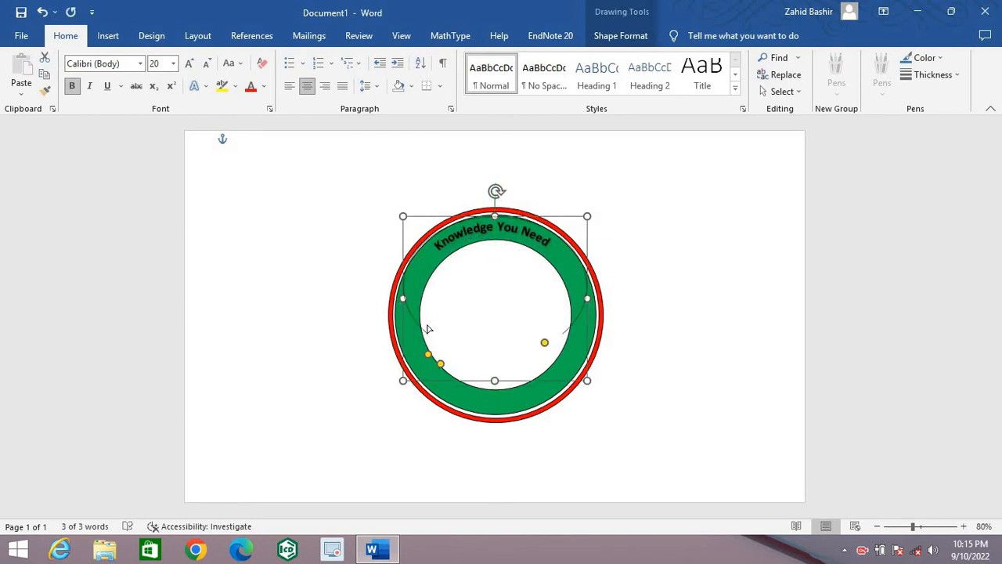
left_click_drag(426, 302, 438, 324)
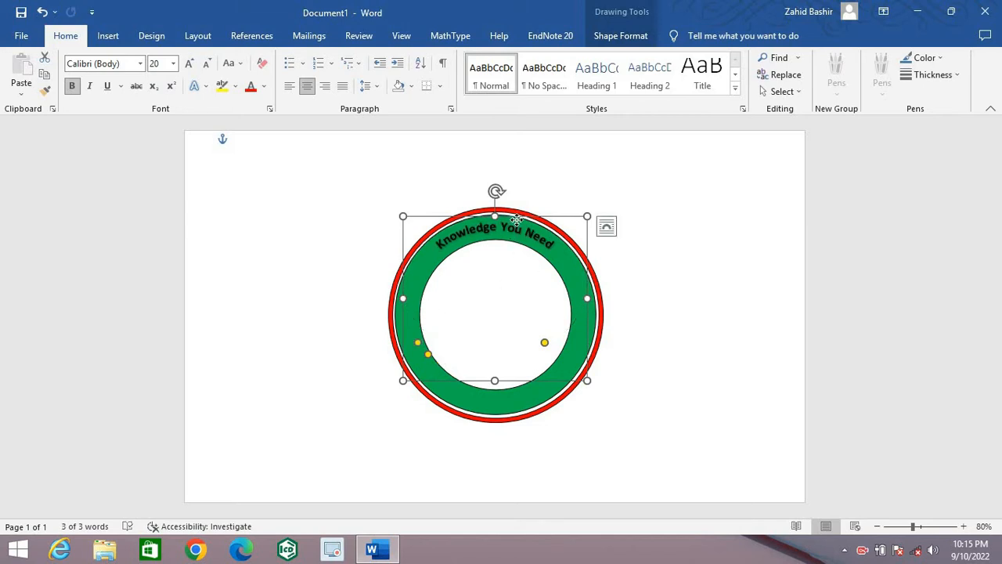
left_click_drag(517, 220, 518, 221)
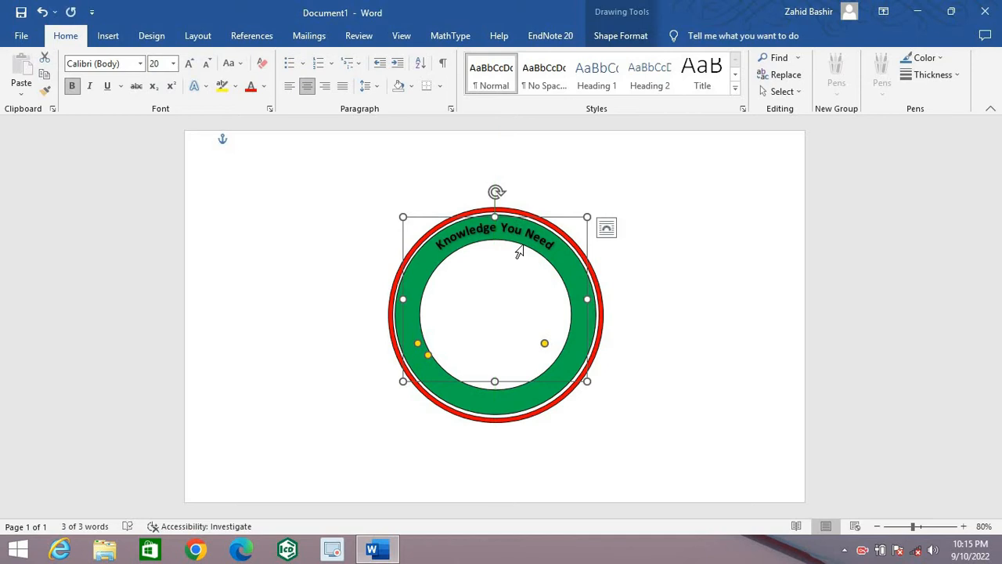
Step: Select the whole "Knowledge You Need" text and look through the WordArt styles for it
triple_click(518, 245)
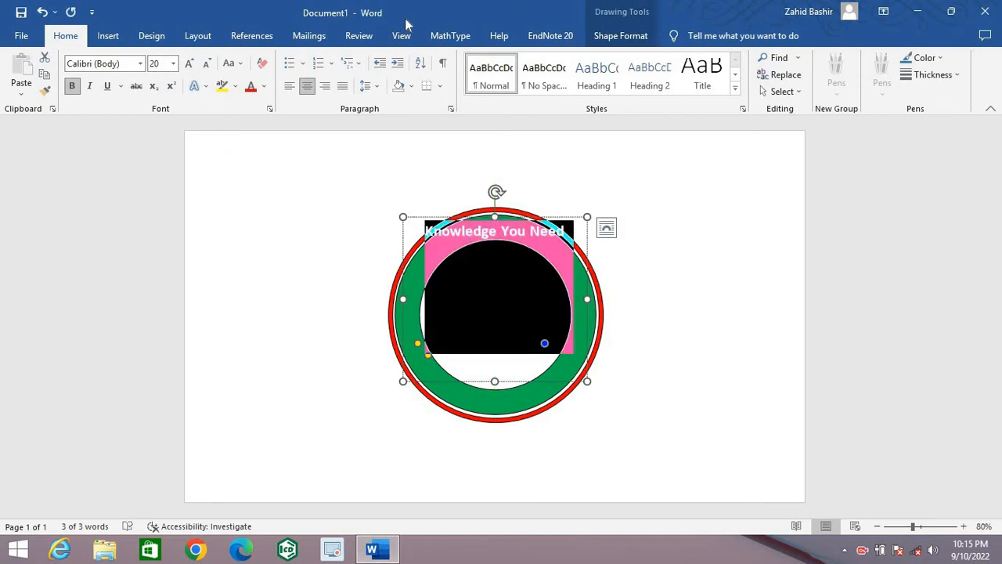
left_click(618, 37)
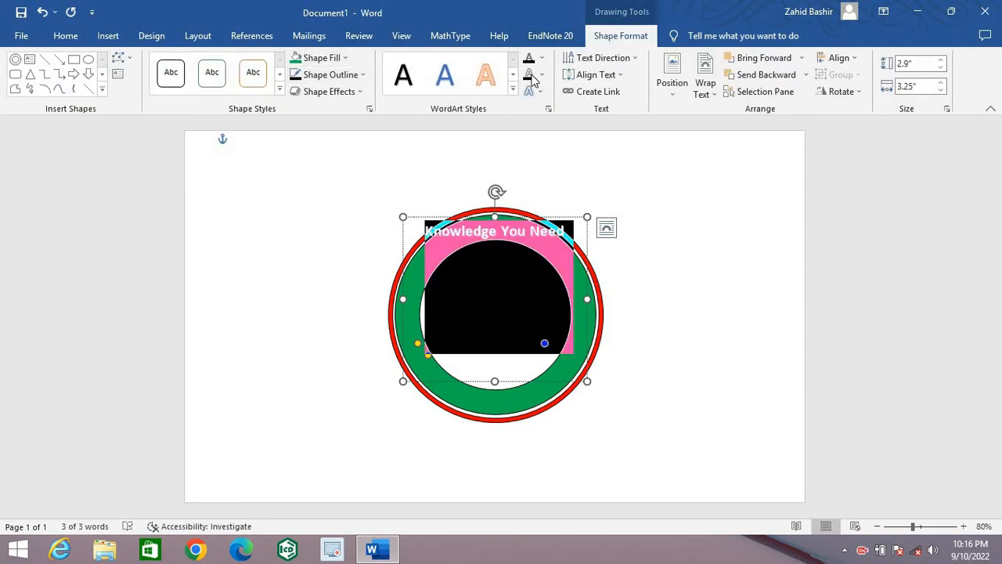
left_click(514, 89)
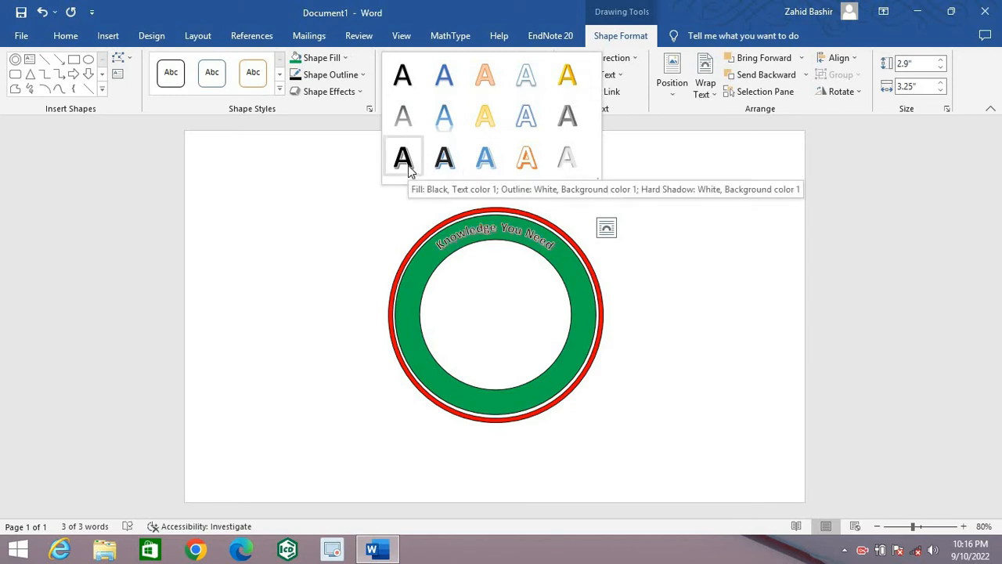
left_click(153, 196)
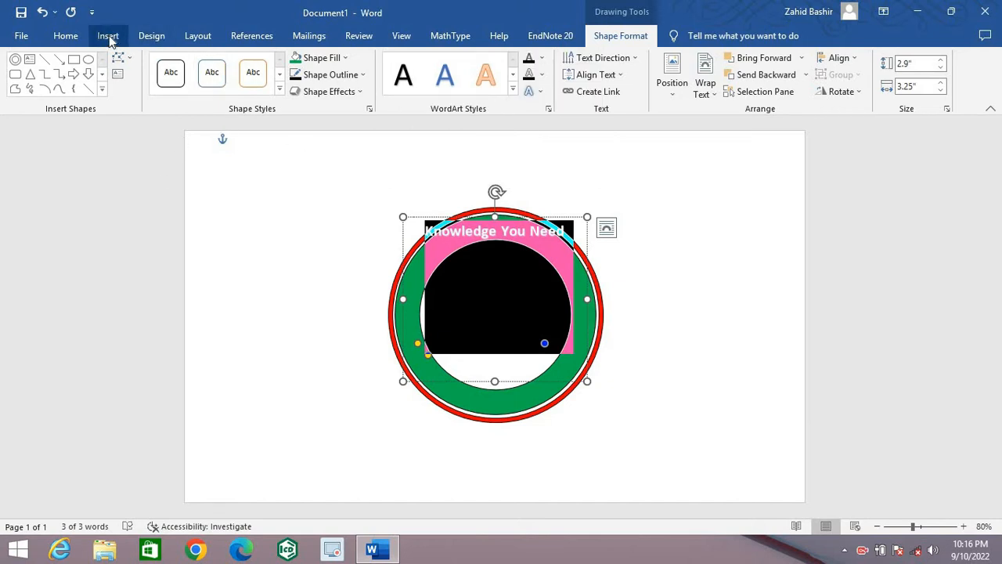
Step: Set the font colour of the whole "Knowledge You Need" text to standard yellow
left_click(66, 36)
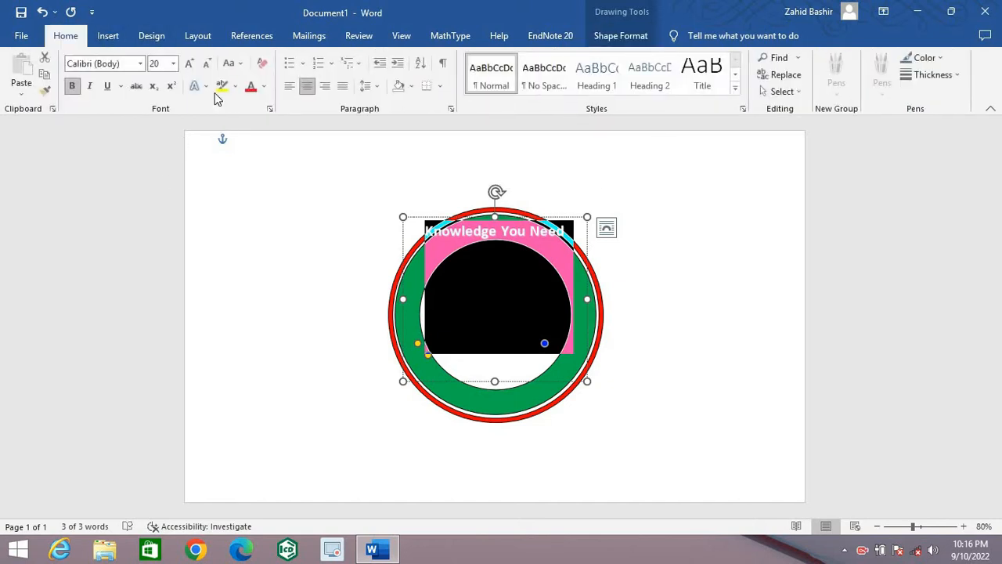
left_click(265, 87)
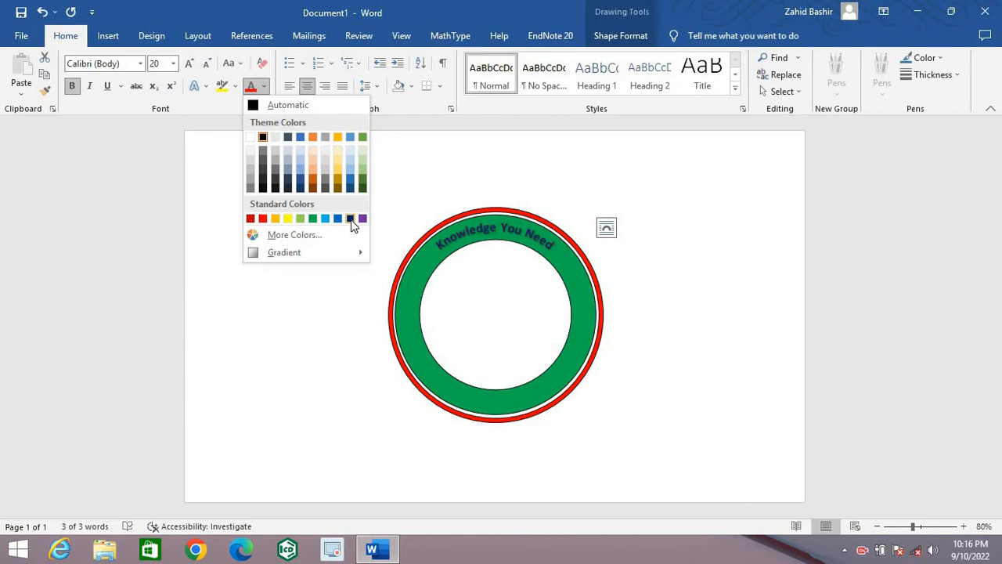
left_click(288, 219)
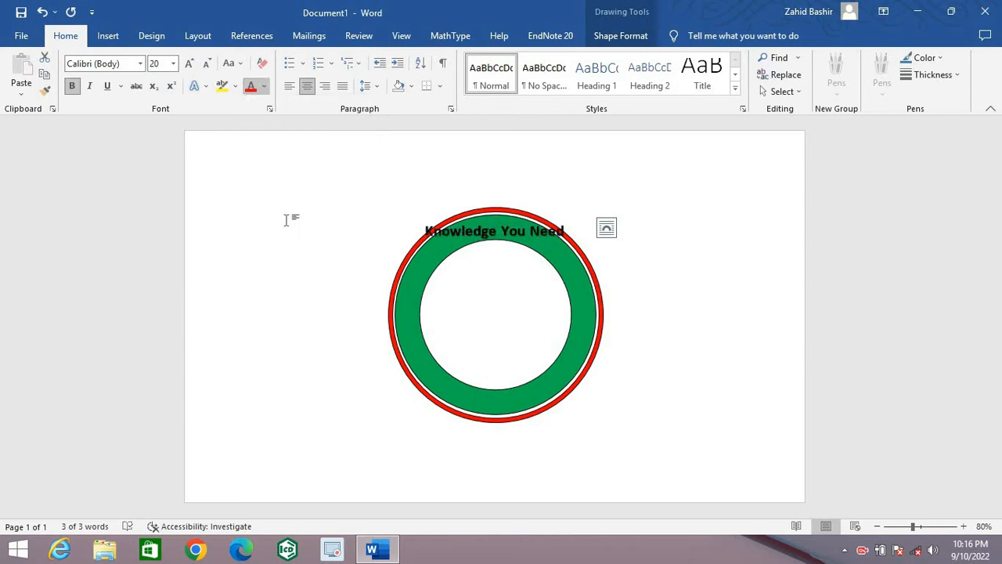
left_click(729, 271)
Step: Enlarge the arched text's box to about 4.91" high and 4.94" wide, centred horizontally over the rings
triple_click(507, 230)
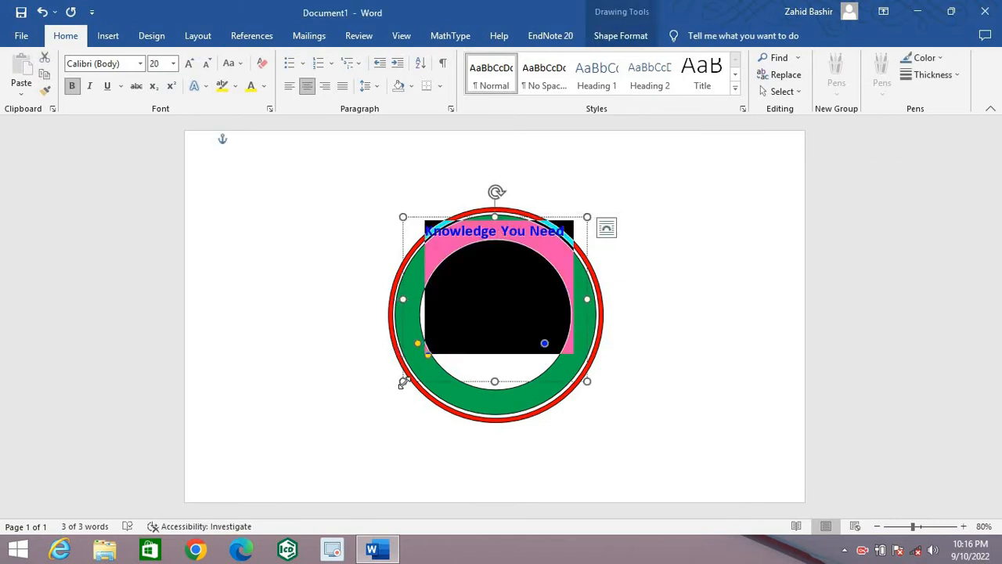
left_click_drag(400, 396, 384, 490)
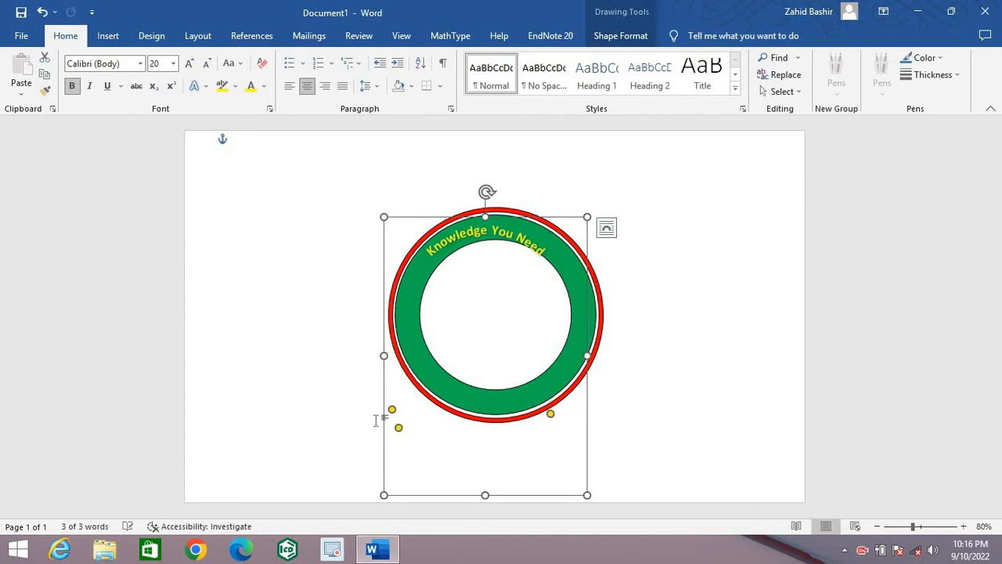
left_click_drag(383, 356, 357, 356)
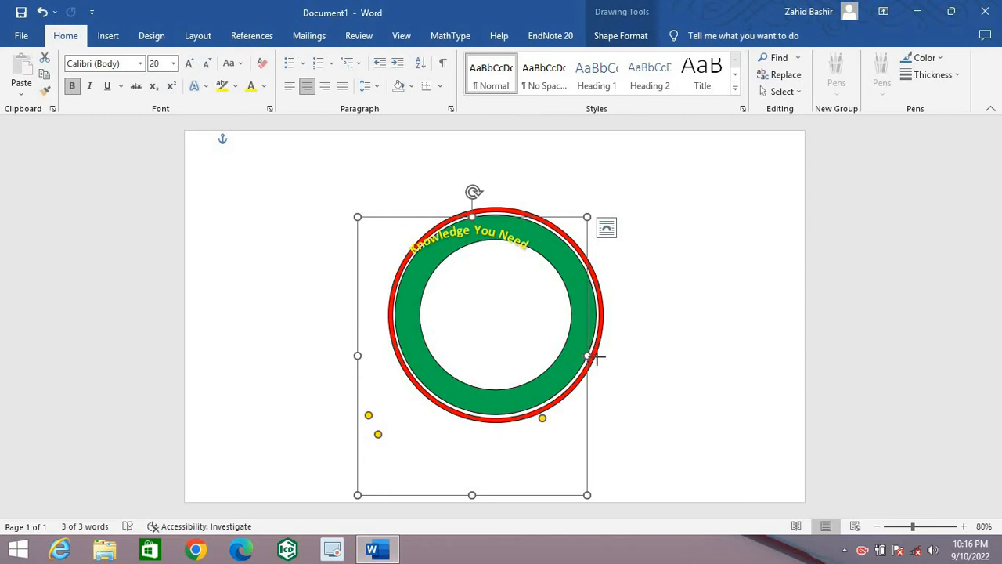
left_click_drag(597, 356, 633, 367)
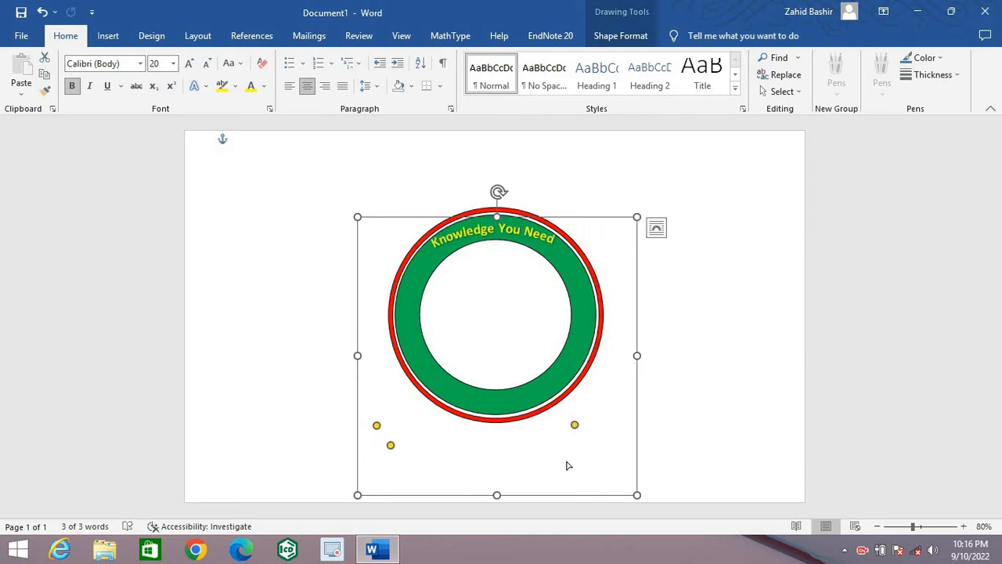
Step: Adjust the arc's end point so the yellow lettering sits centred on the upper green band, and deselect the box
left_click_drag(575, 424, 559, 472)
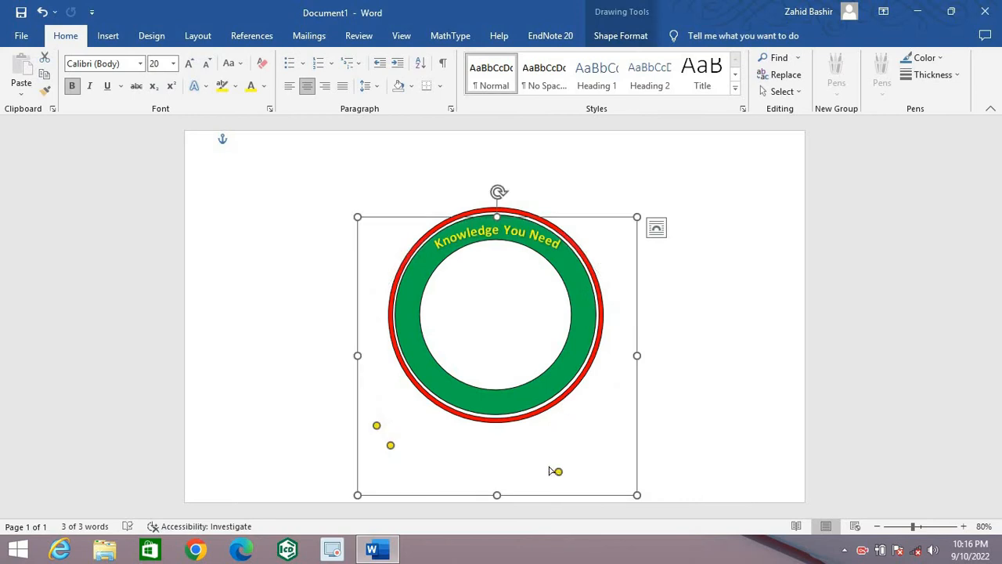
left_click_drag(550, 468, 530, 425)
left_click(774, 246)
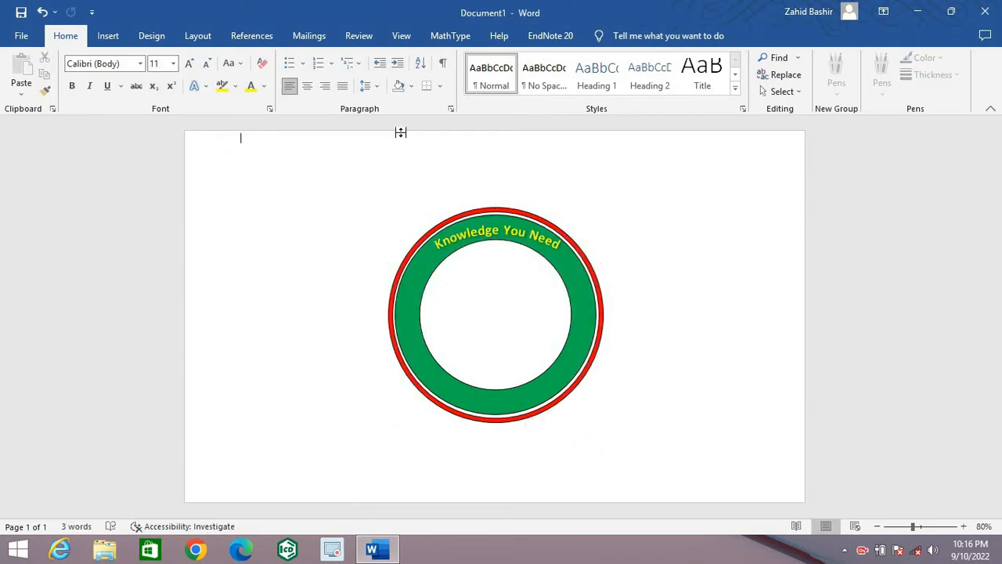
Step: Insert a five-pointed star about 0.31" high and 0.39" wide and place it on the right side of the green ring
left_click(113, 35)
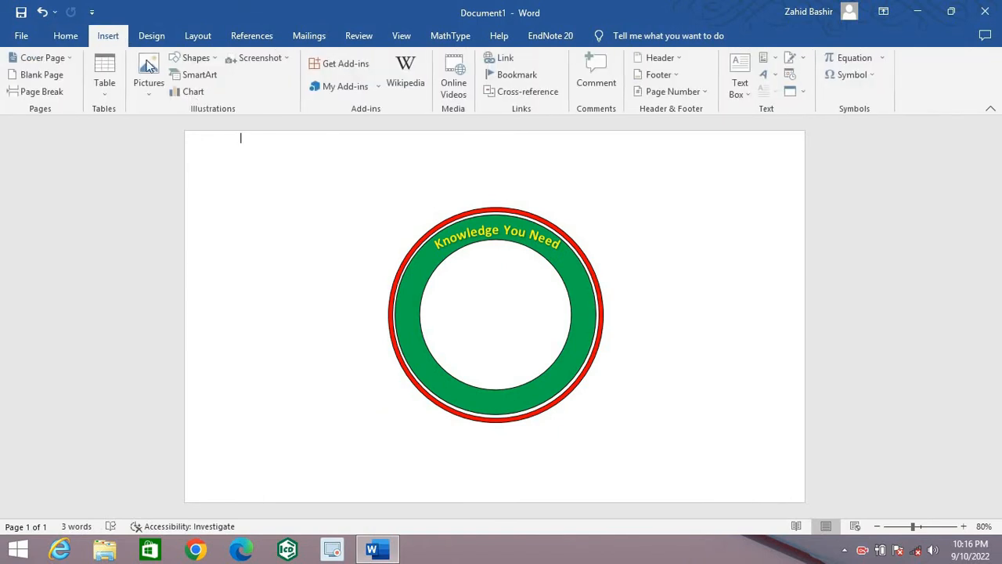
left_click(219, 58)
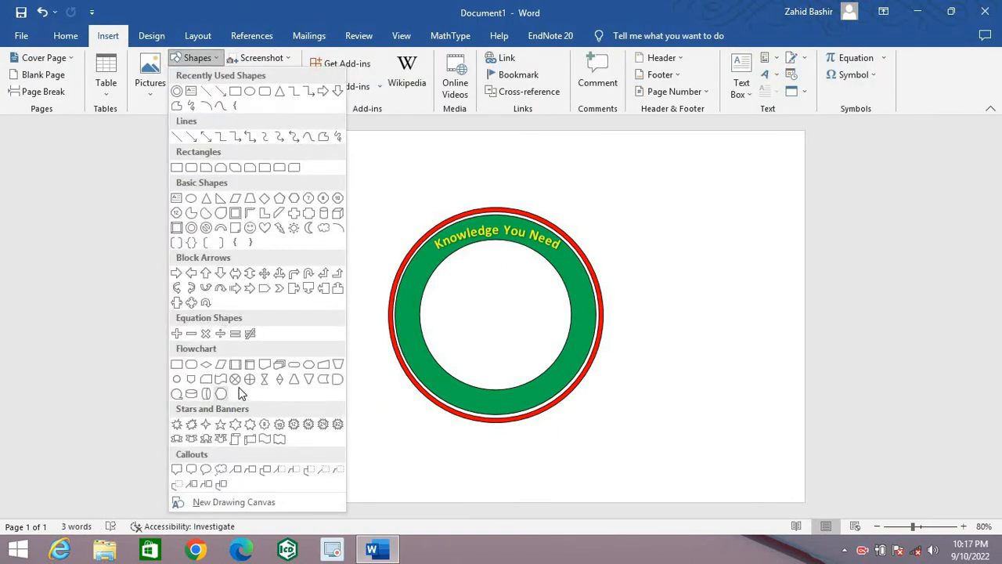
left_click(220, 423)
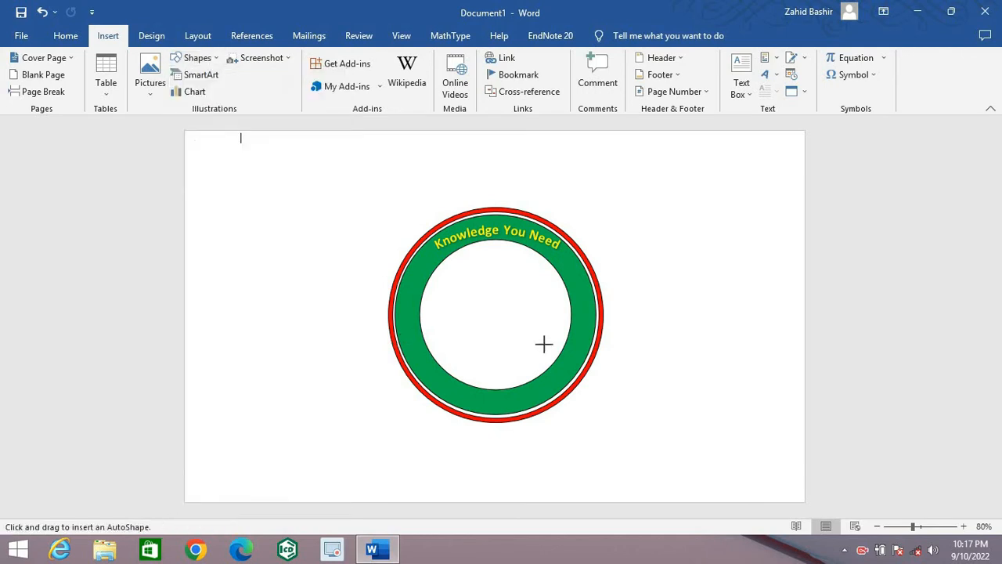
left_click(692, 315)
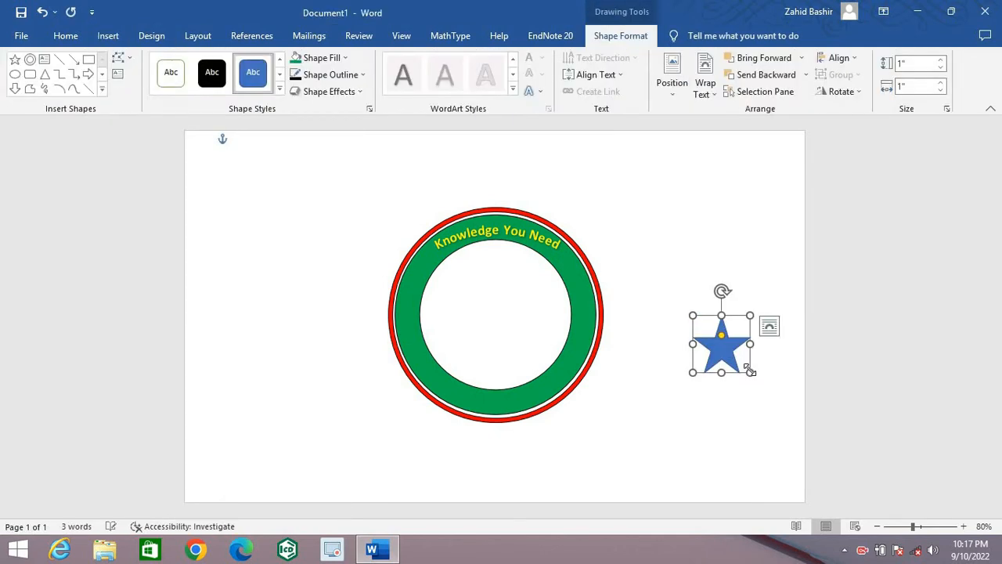
left_click_drag(749, 372, 712, 332)
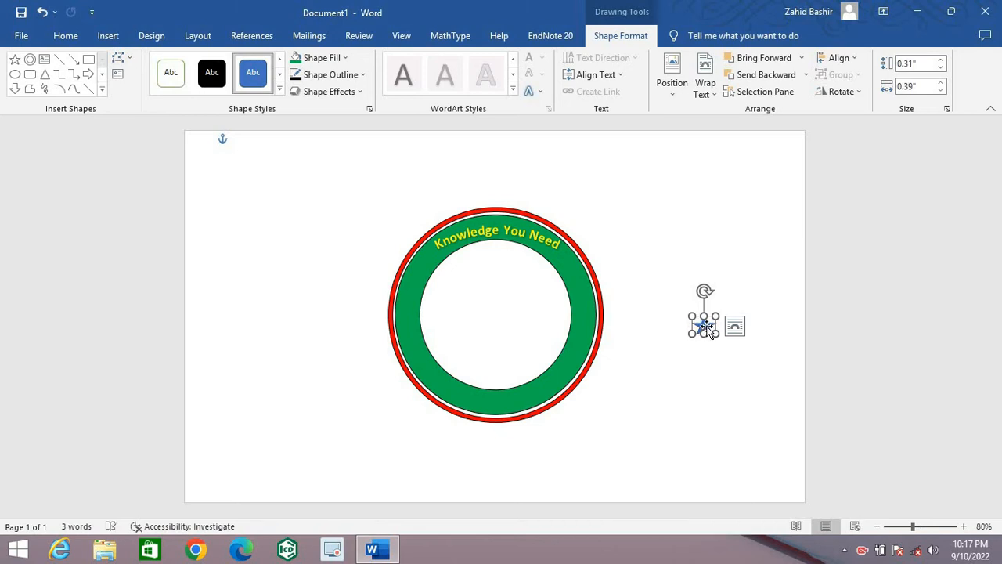
left_click_drag(708, 330, 586, 310)
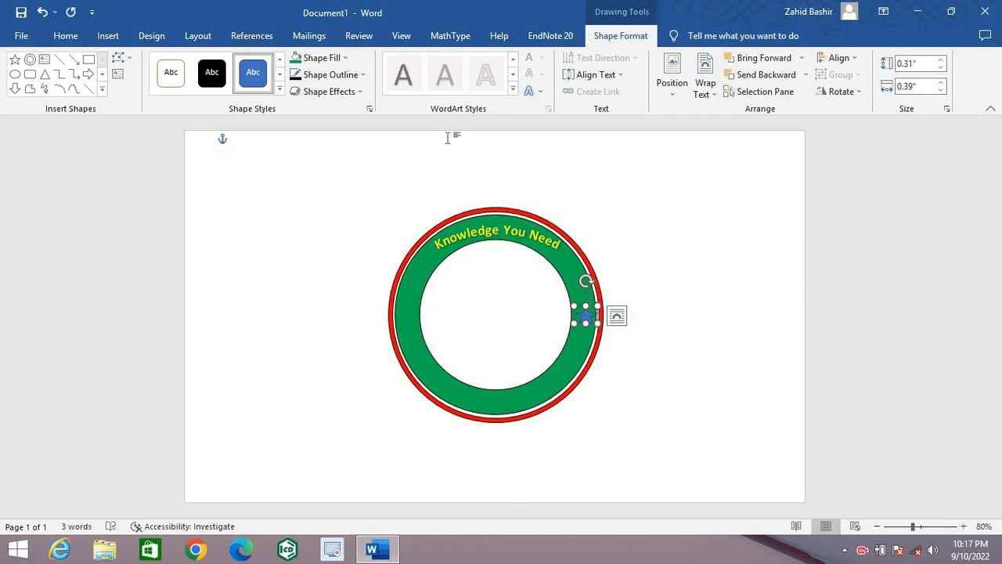
Step: Give the star a yellow fill and a black outline, and nudge it to the middle of the green band
left_click(347, 60)
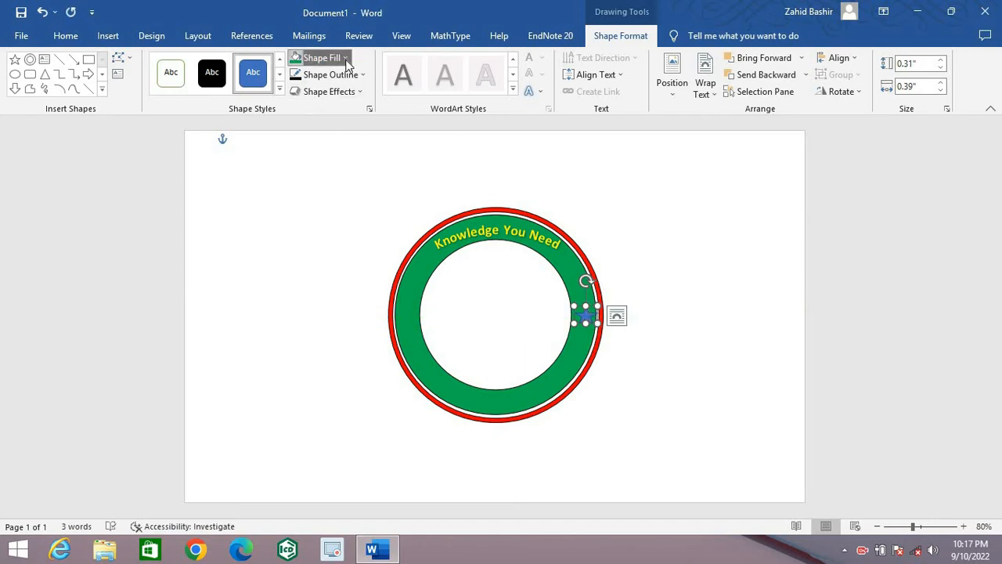
left_click(333, 172)
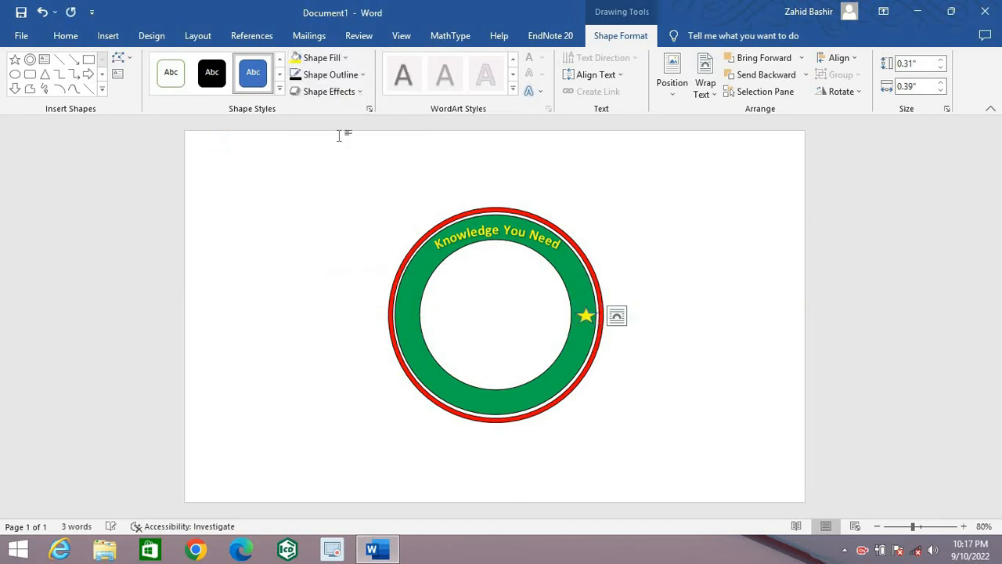
left_click(329, 74)
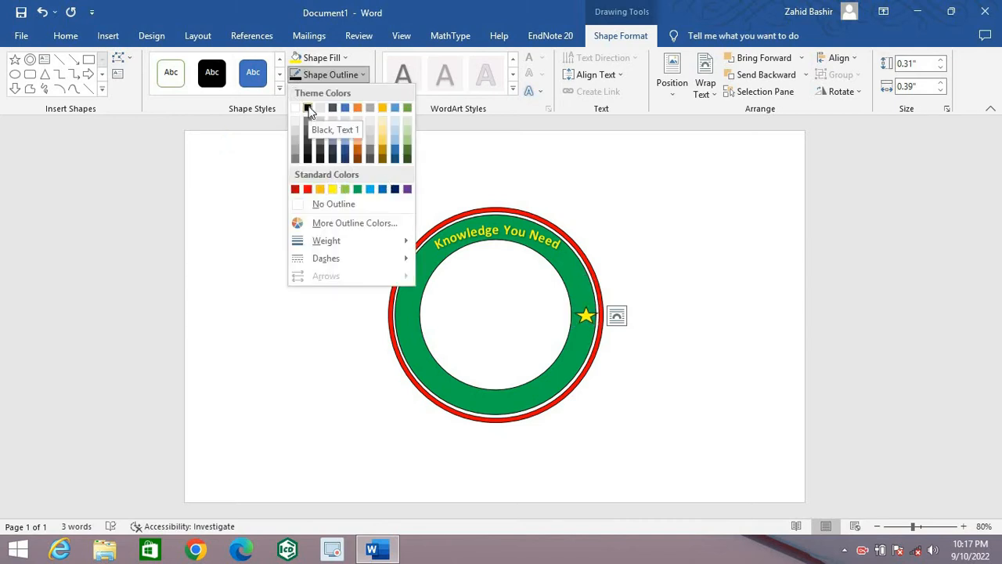
left_click(308, 109)
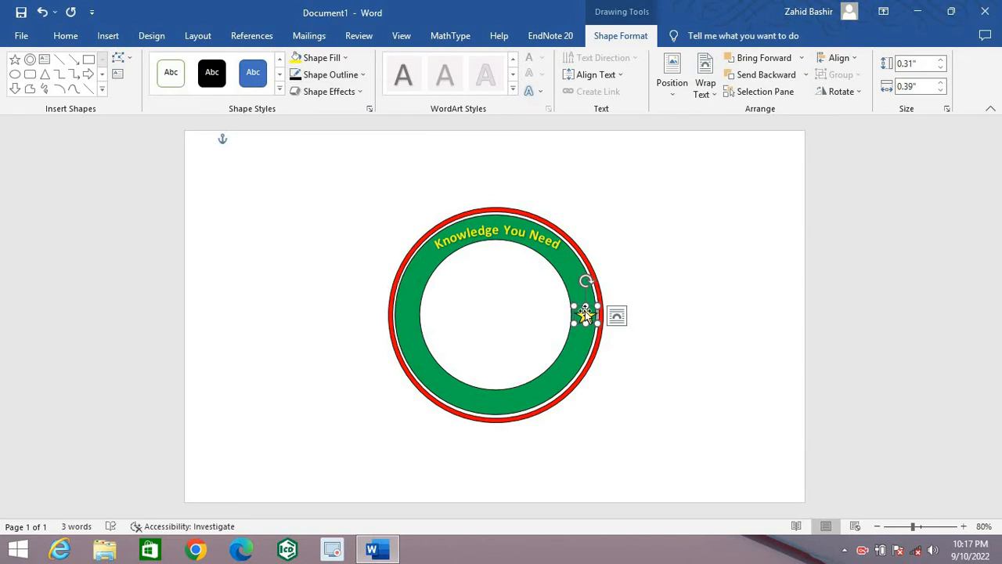
left_click_drag(583, 315, 581, 317)
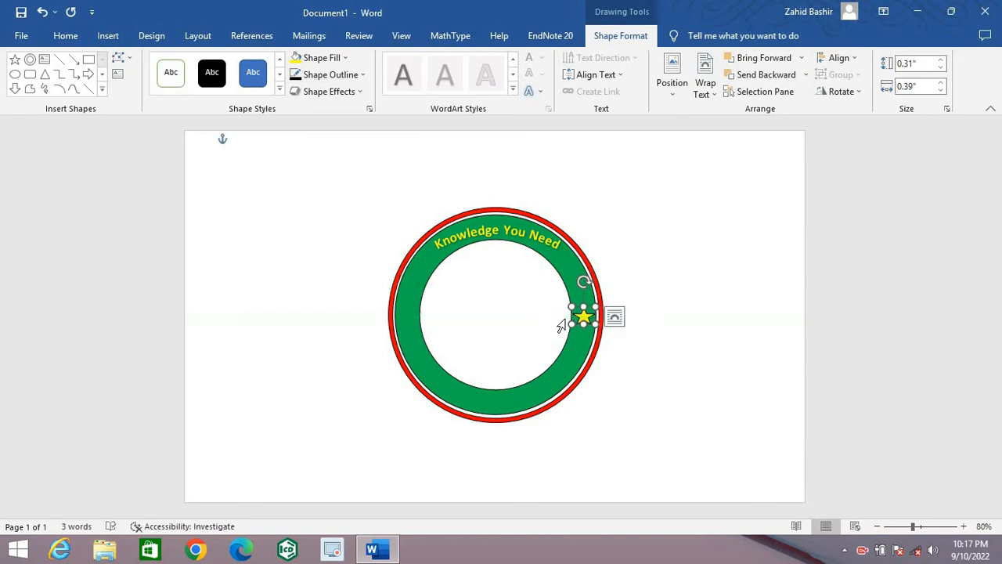
Step: Duplicate the yellow star and place the copy on the left side of the green ring, level with the first
key("ctrl+v")
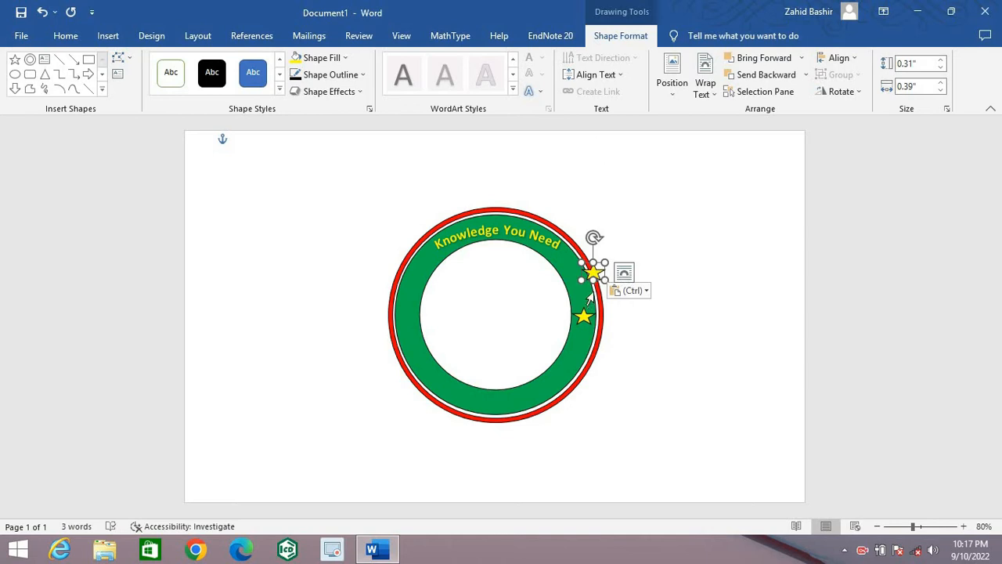
left_click_drag(594, 272, 410, 307)
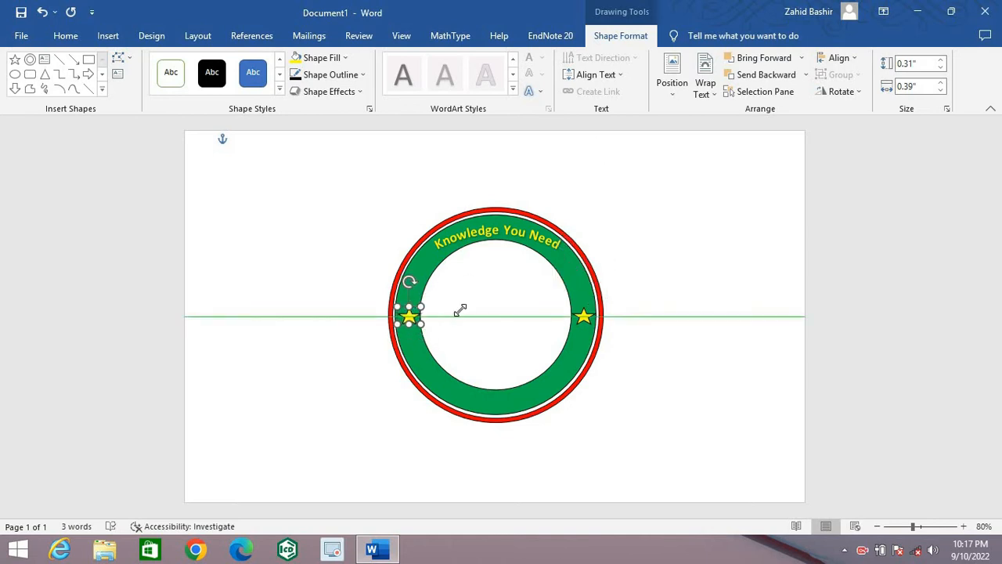
left_click(713, 311)
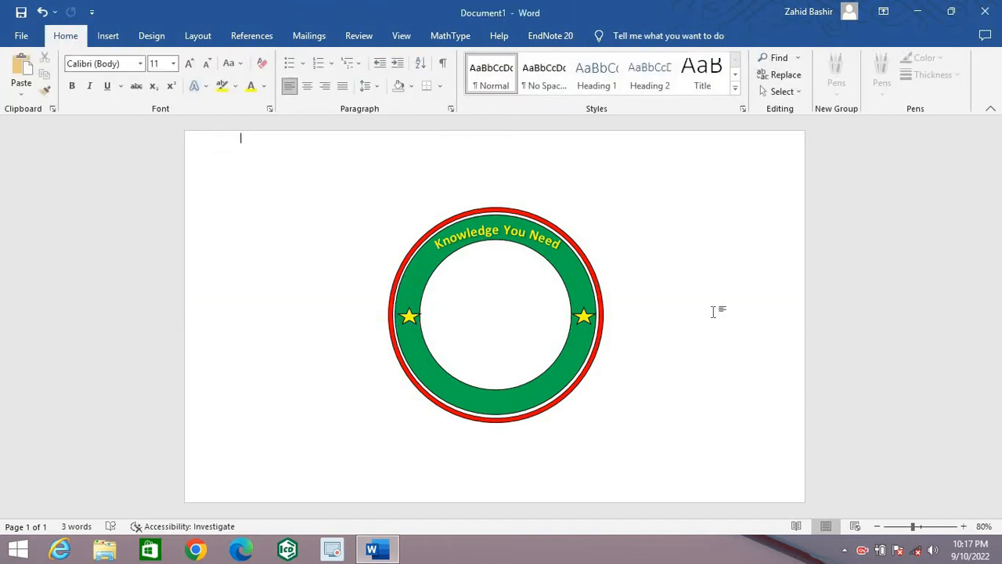
Step: Stretch the arched text's box upward to about 4.96" high to raise the lettering slightly within the green band
left_click(483, 240)
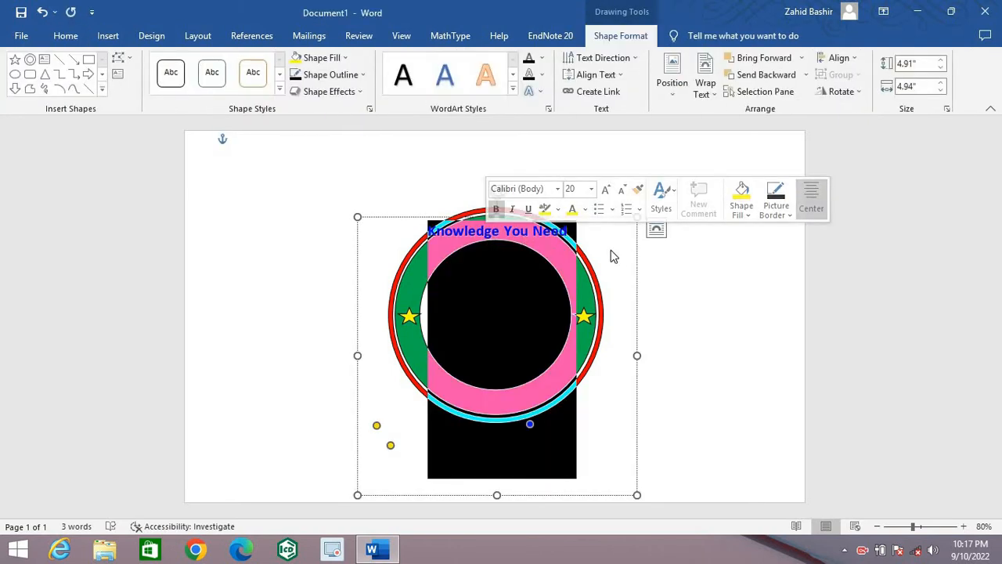
left_click(573, 231)
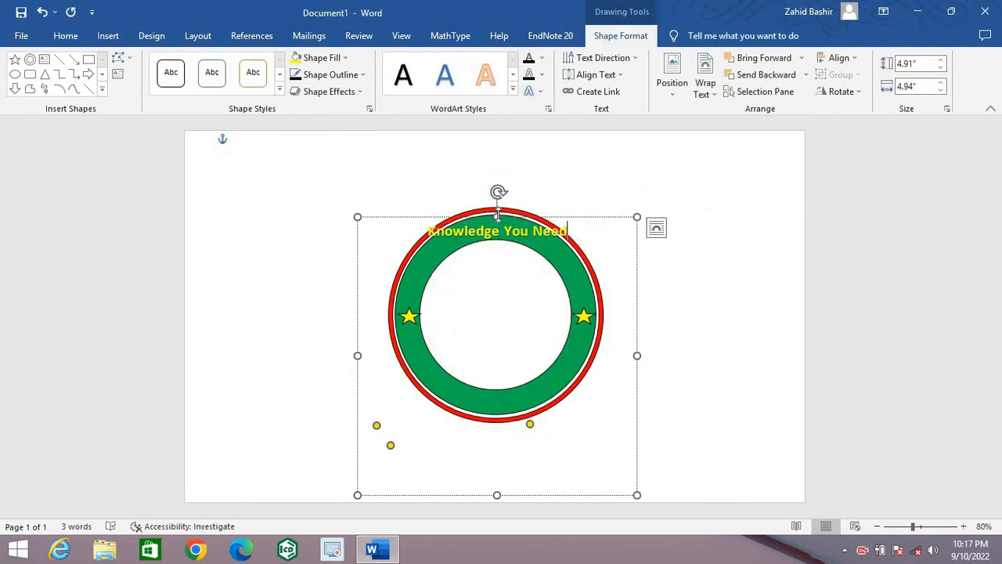
left_click_drag(497, 216, 497, 188)
left_click_drag(497, 225, 497, 213)
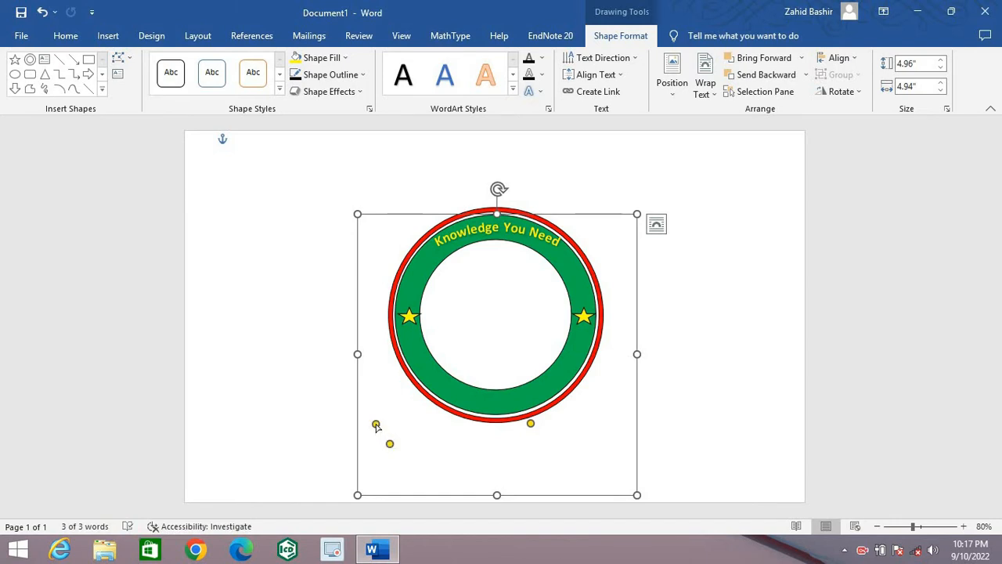
Step: Try moving the arc's start point and nudging the lettering's box, and undo both changes
left_click_drag(376, 425, 378, 420)
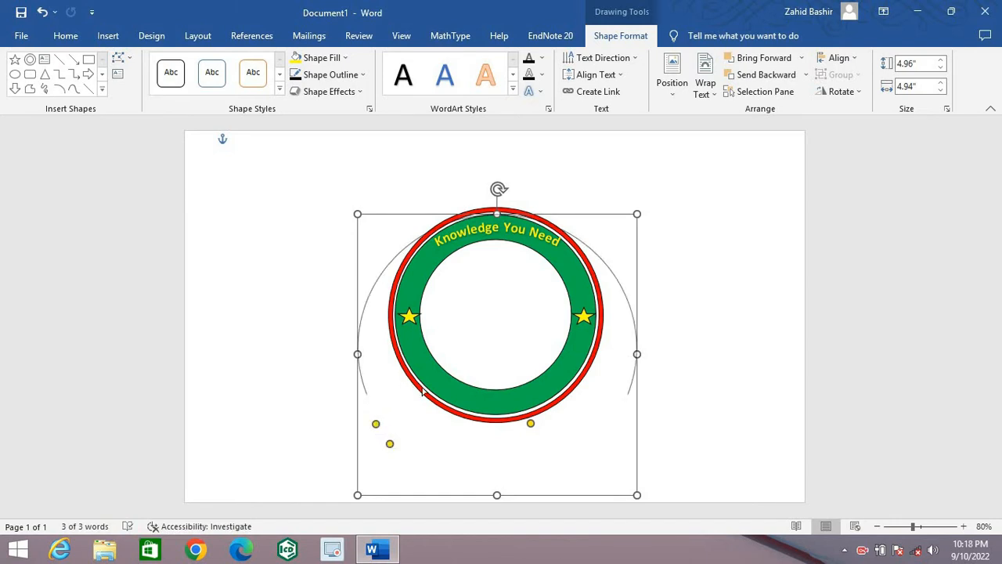
left_click_drag(431, 398, 459, 435)
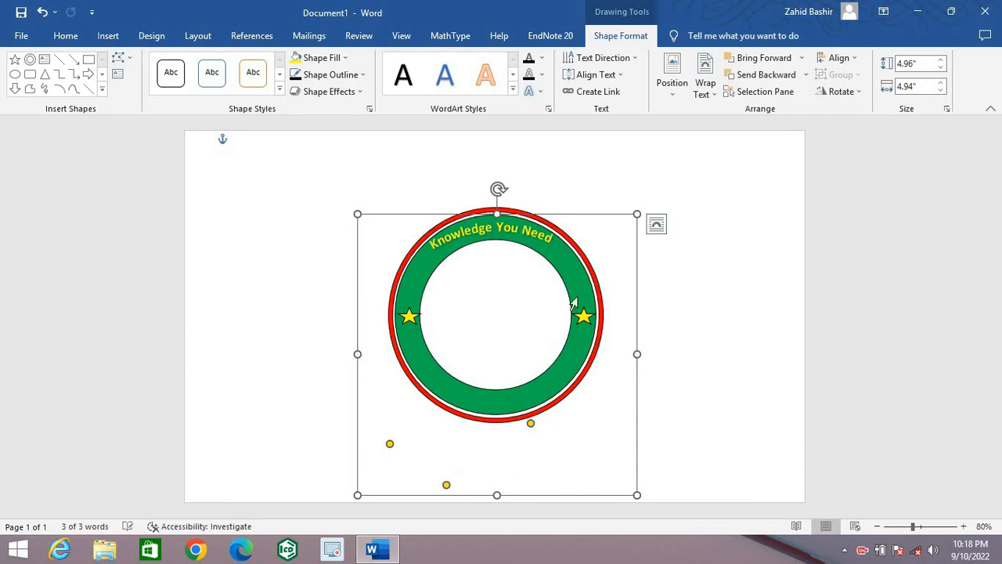
left_click_drag(553, 216, 554, 219)
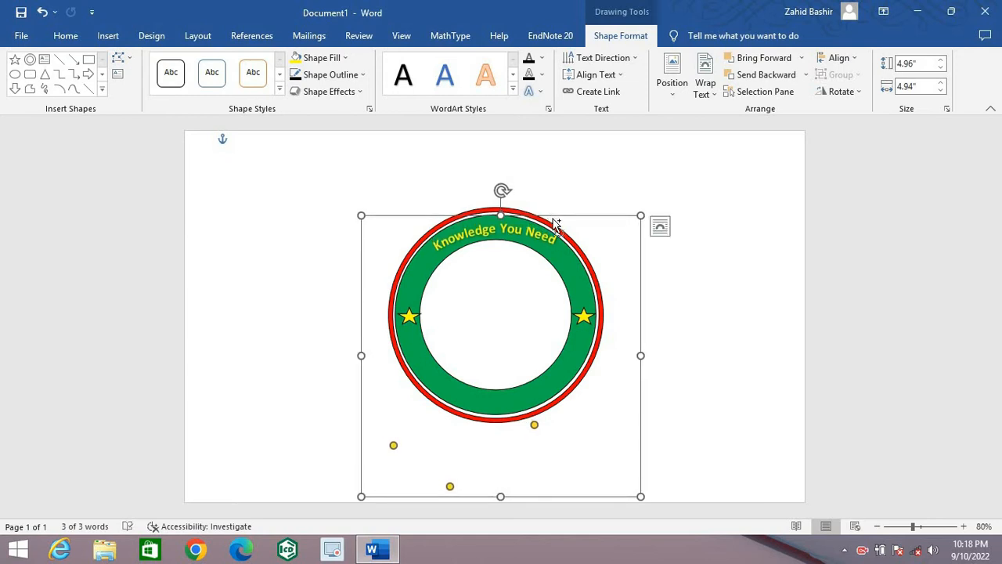
key("ctrl+z")
key("ctrl+z")
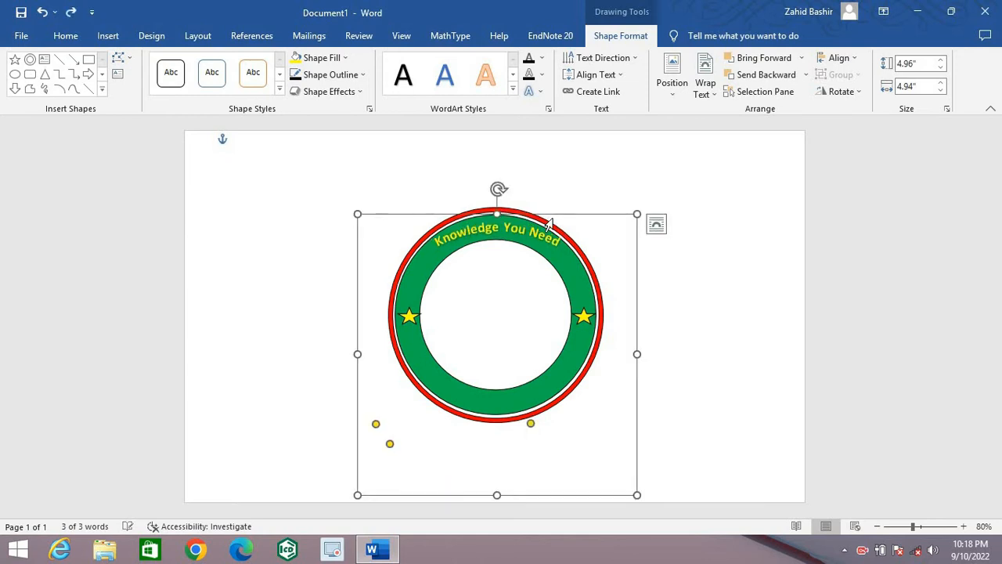
left_click(742, 339)
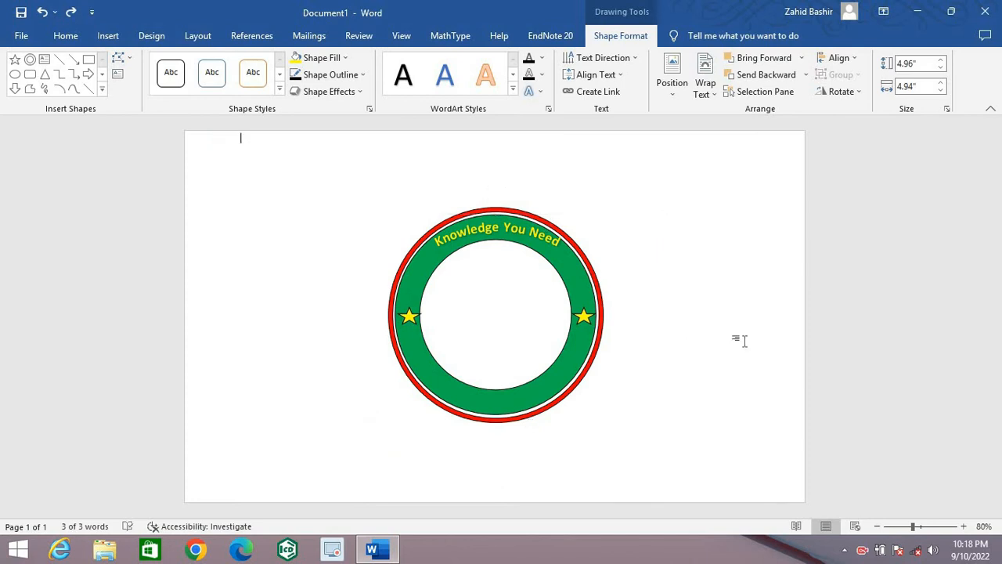
Step: Draw an oval about 1.83" wide and 1.49" high in the white centre of the green ring
left_click(111, 39)
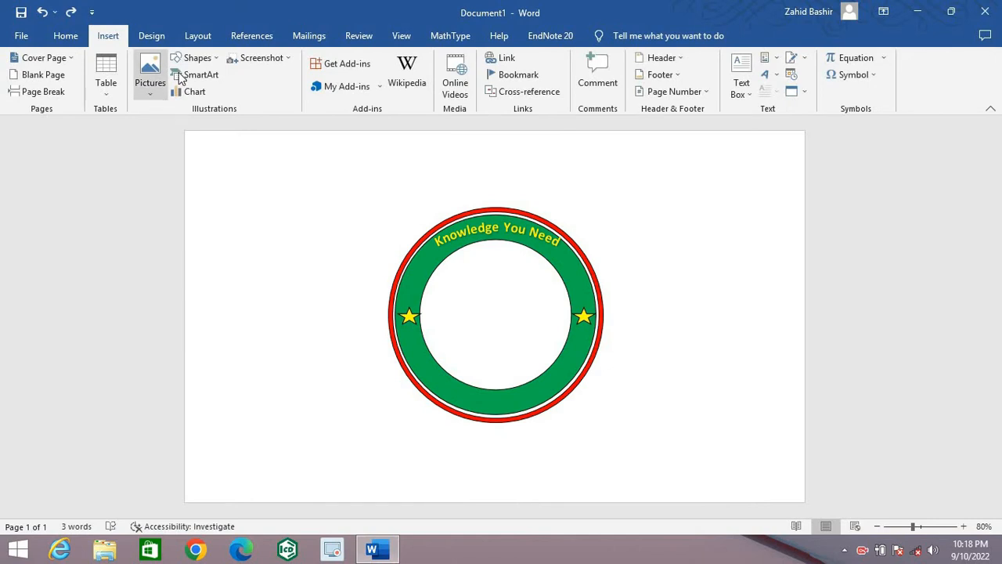
left_click(209, 60)
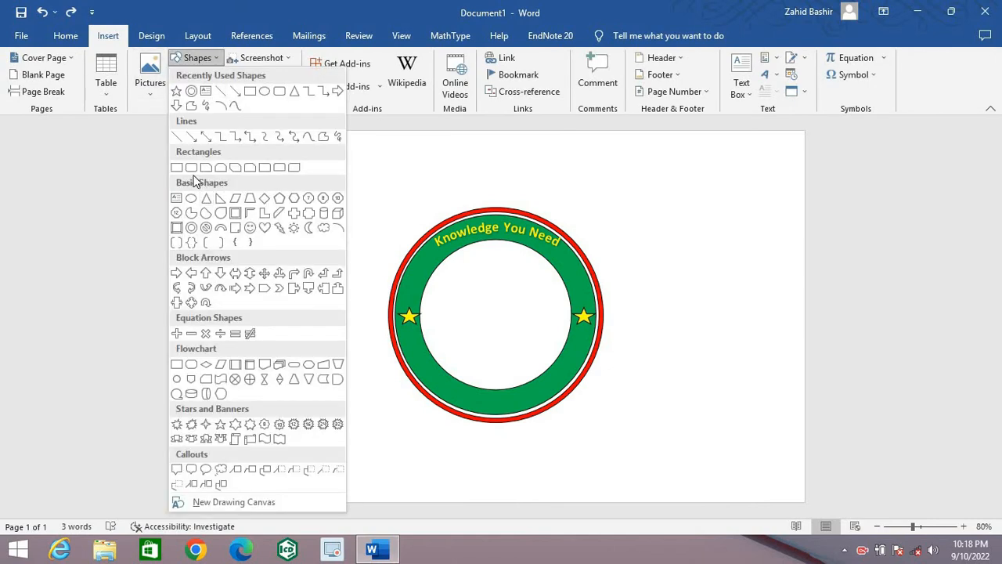
left_click(191, 198)
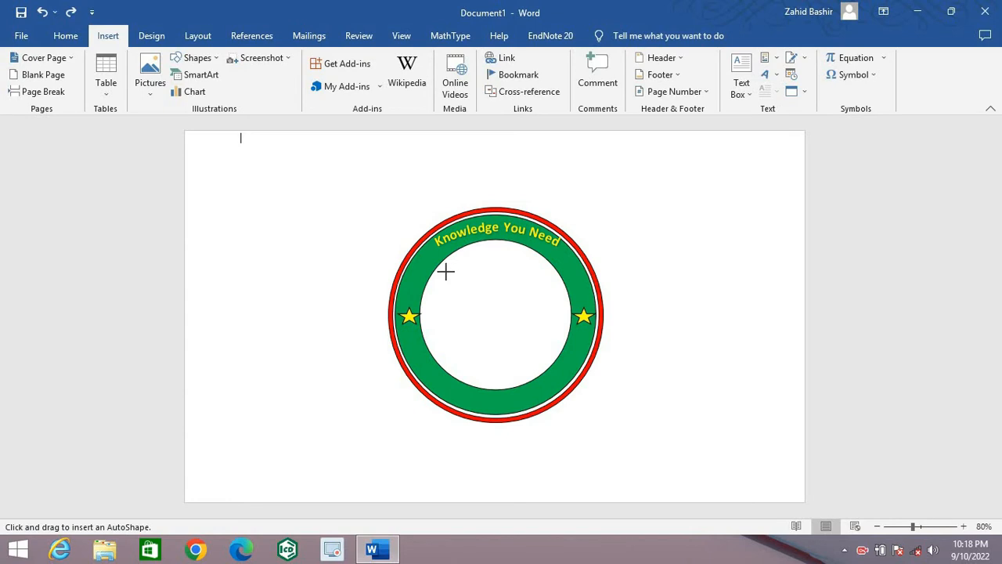
left_click_drag(445, 271, 549, 356)
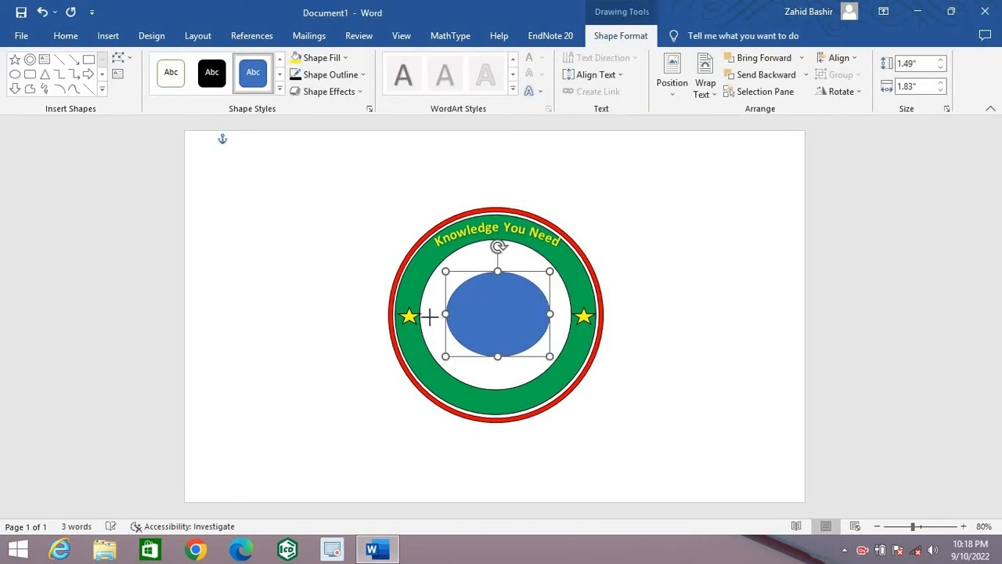
Step: Stretch the central oval on all sides to about 2.55" wide and 2.56" high, nearly filling the ring's white centre
left_click_drag(429, 315, 423, 315)
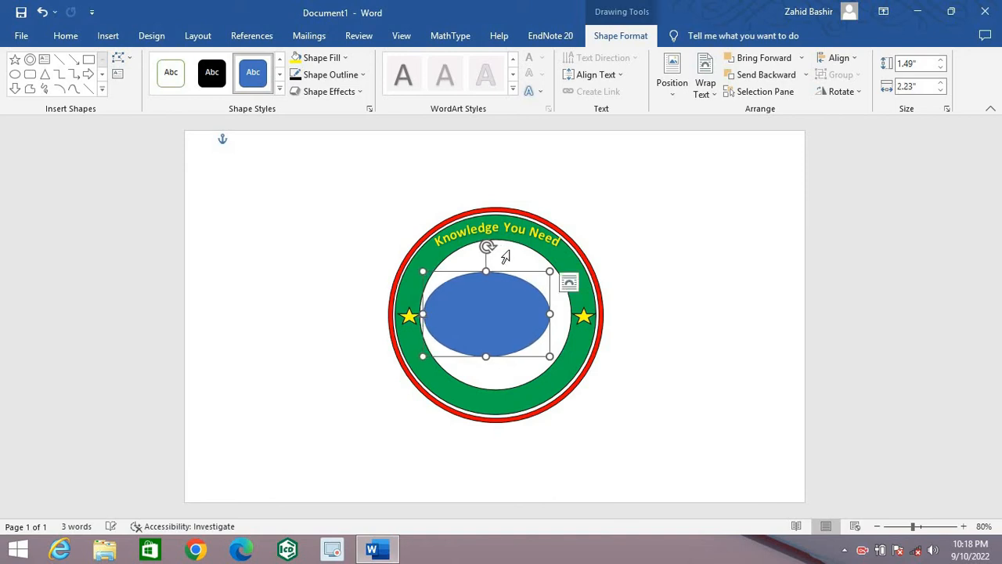
left_click_drag(485, 270, 485, 251)
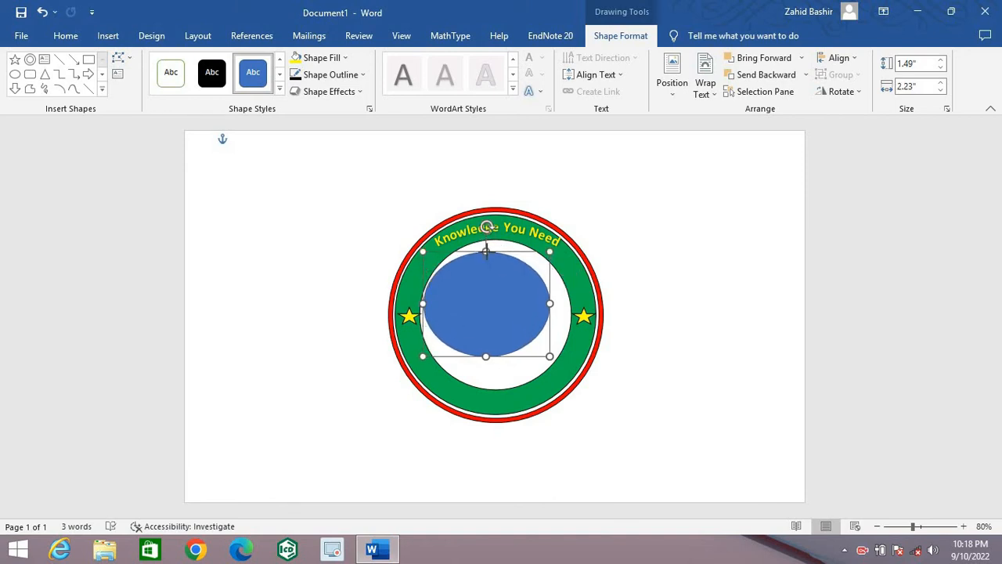
left_click_drag(562, 308, 577, 307)
left_click_drag(494, 358, 501, 386)
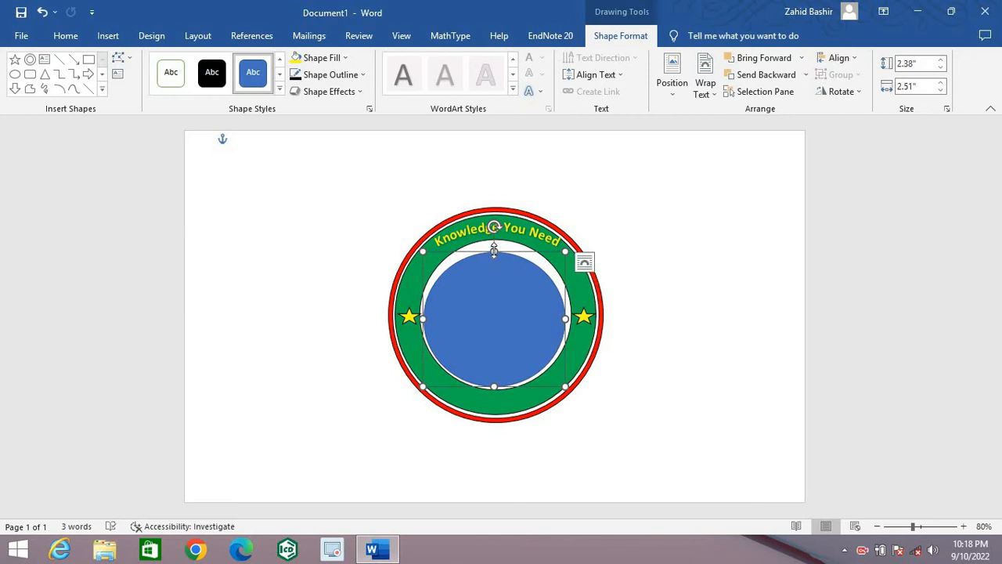
left_click_drag(494, 251, 494, 243)
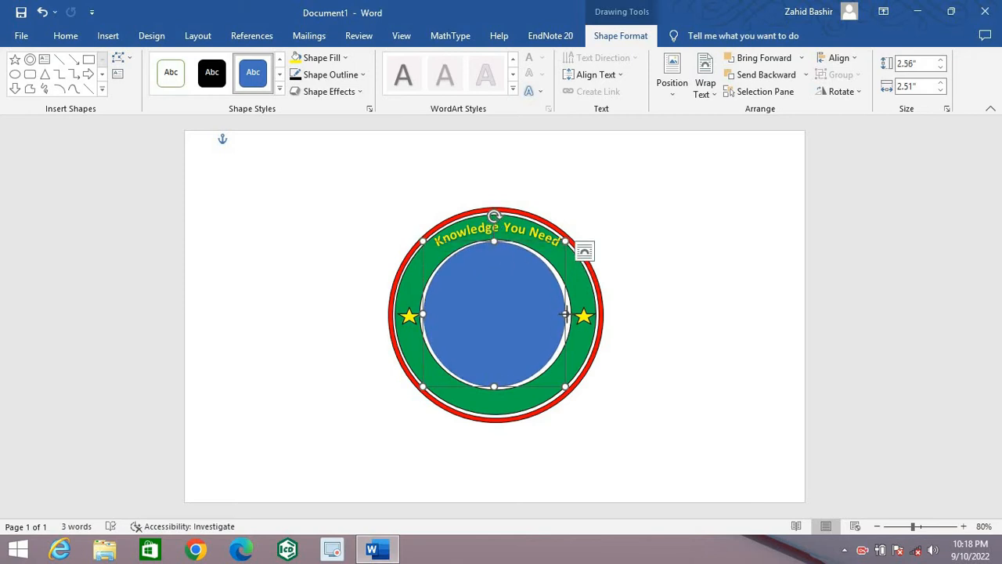
left_click_drag(565, 313, 568, 314)
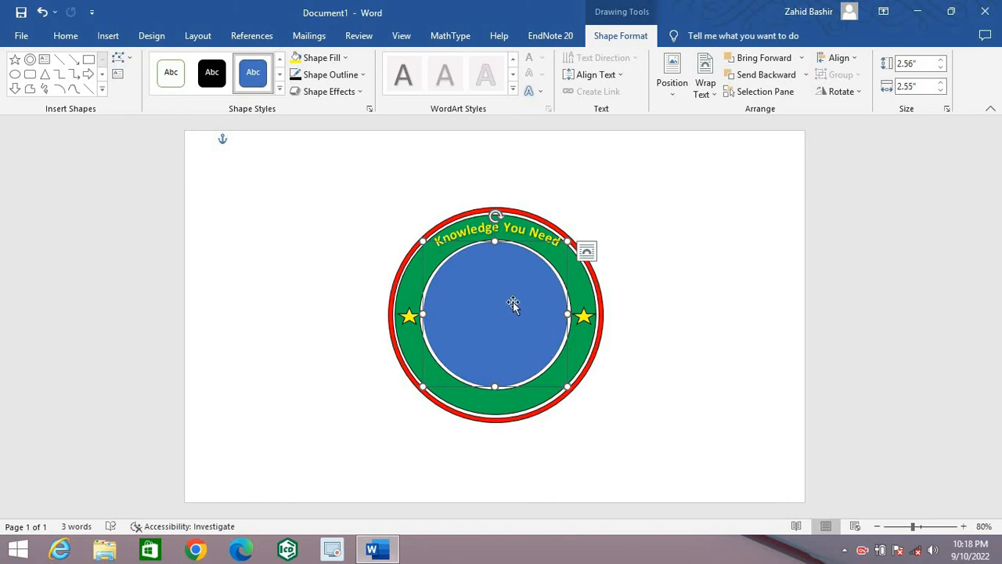
Step: Fill the central circle with standard red and deselect it
left_click(345, 58)
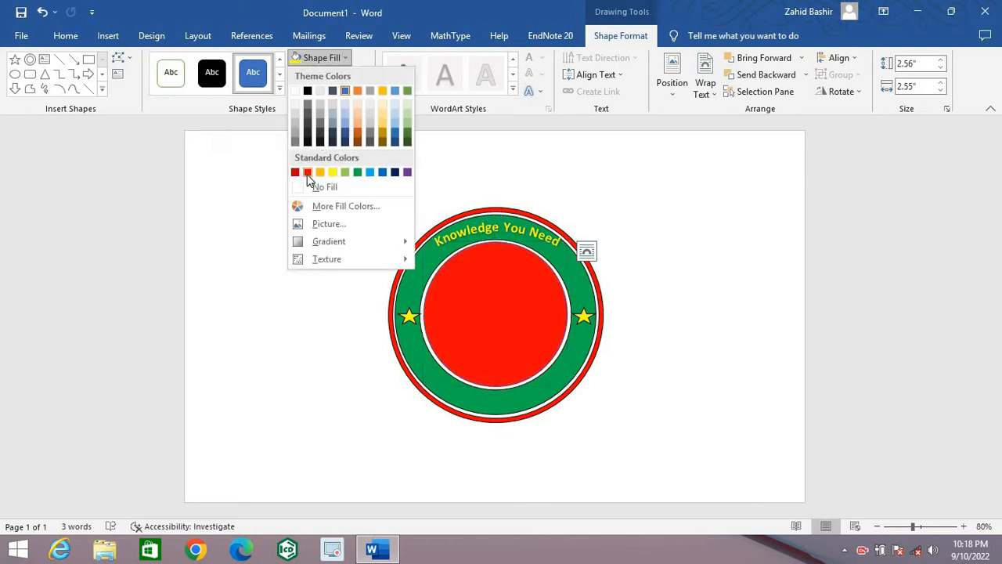
left_click(308, 173)
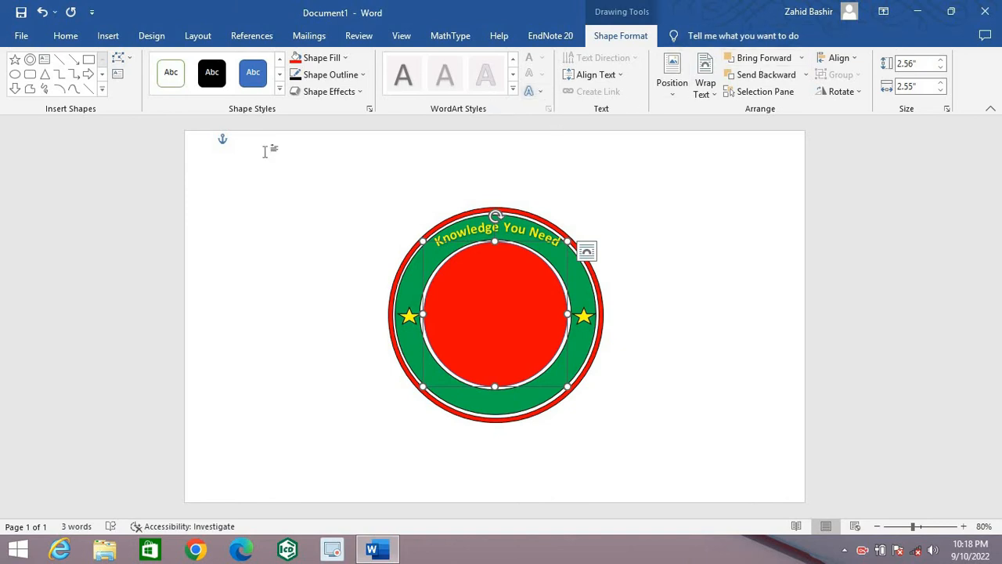
left_click(276, 223)
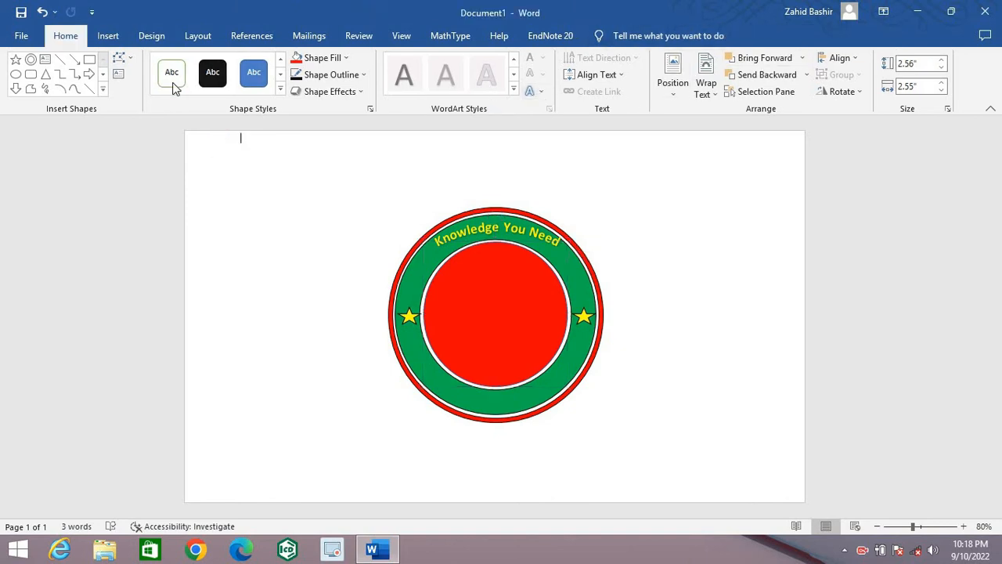
Step: Insert plain black WordArt reading "CHANNEL LOGO"
left_click(115, 38)
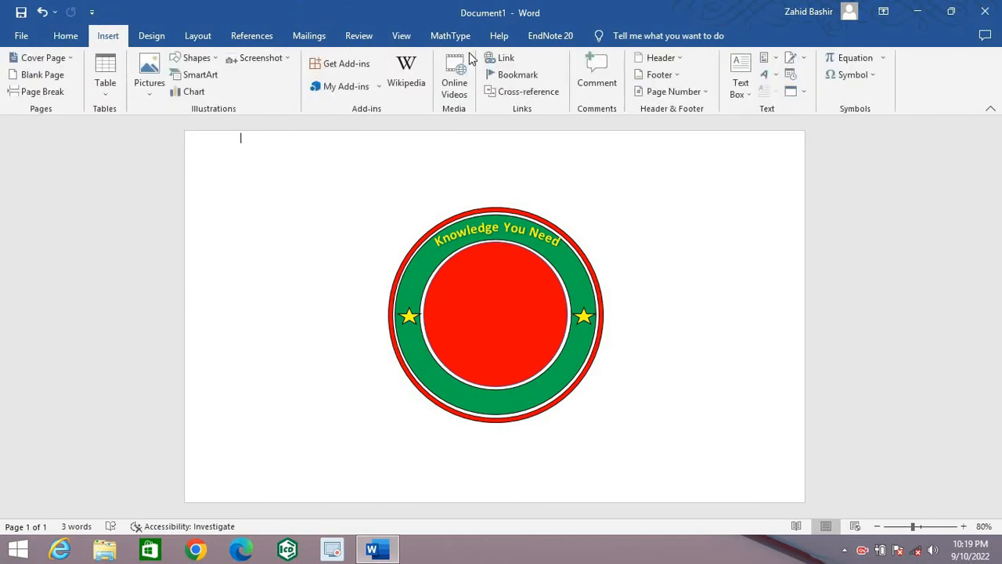
left_click(766, 74)
left_click(778, 110)
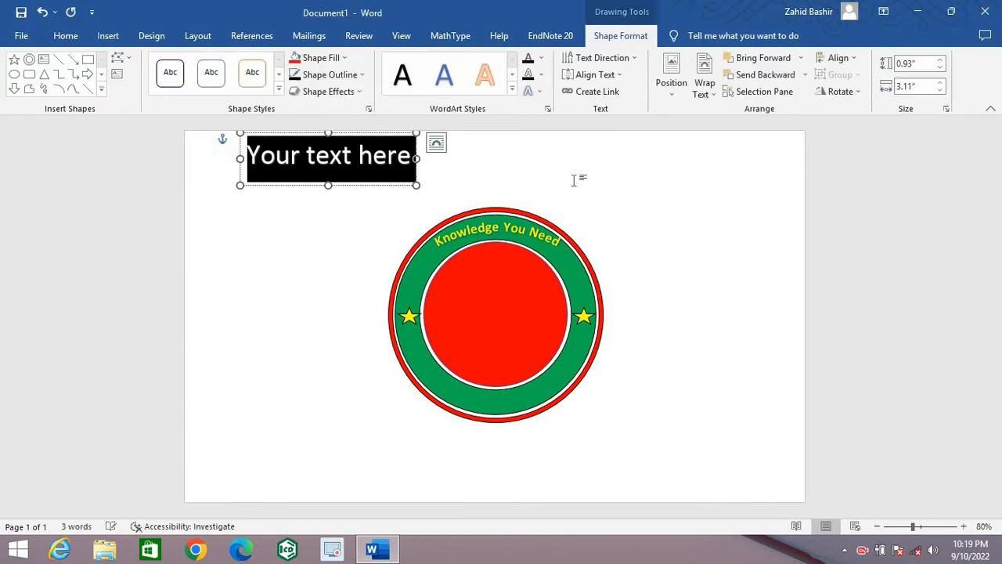
key("Delete")
type("lo")
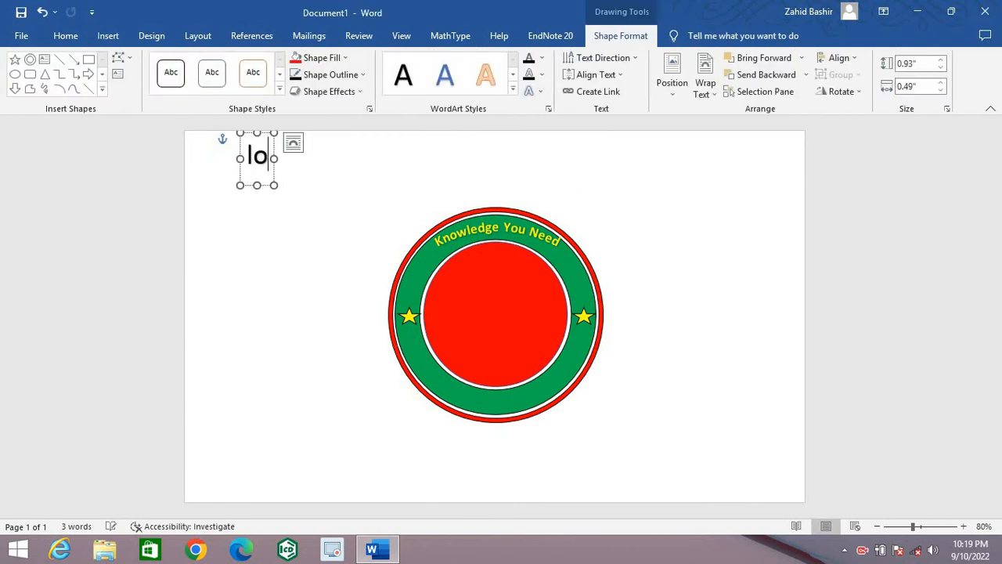
key("BackSpace")
key("BackSpace")
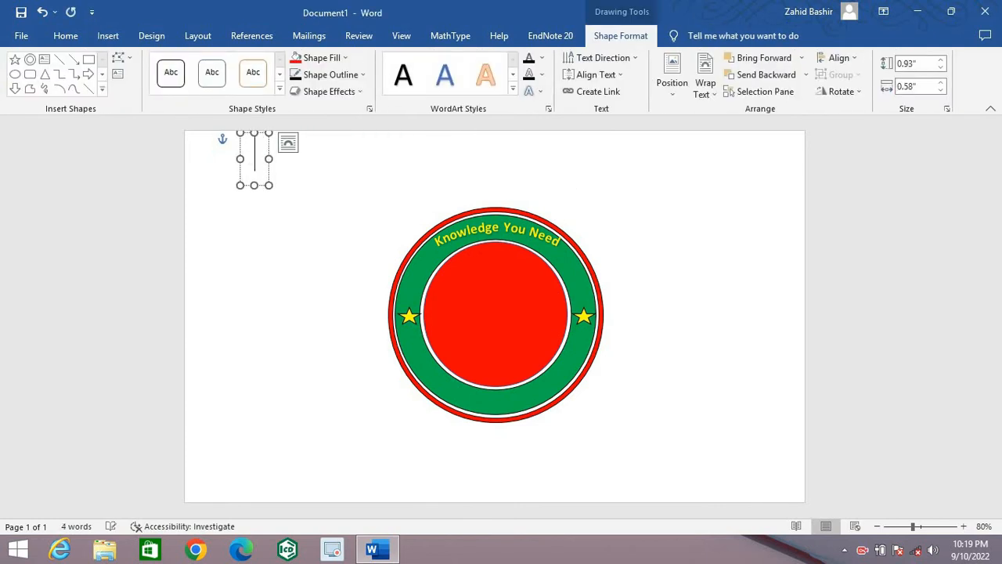
type("CHA")
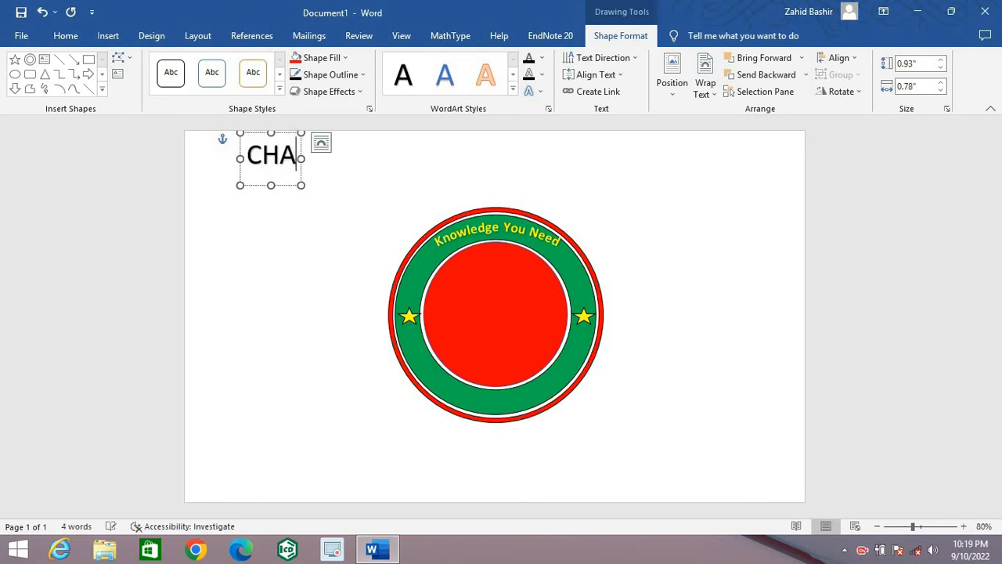
type("NNEL LOGO")
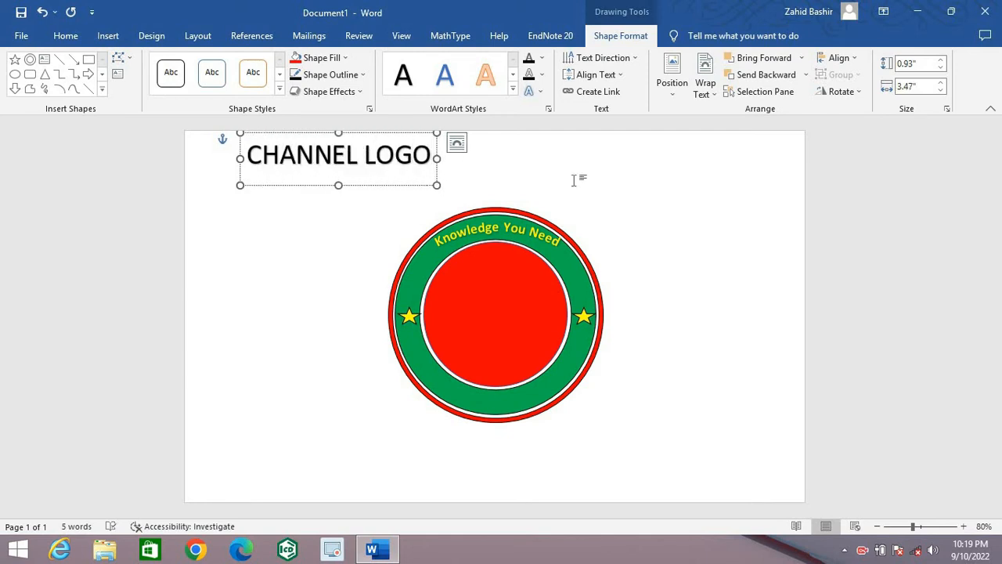
Step: Apply the first Warp transform effect to the whole "CHANNEL LOGO" text
key("ctrl+a")
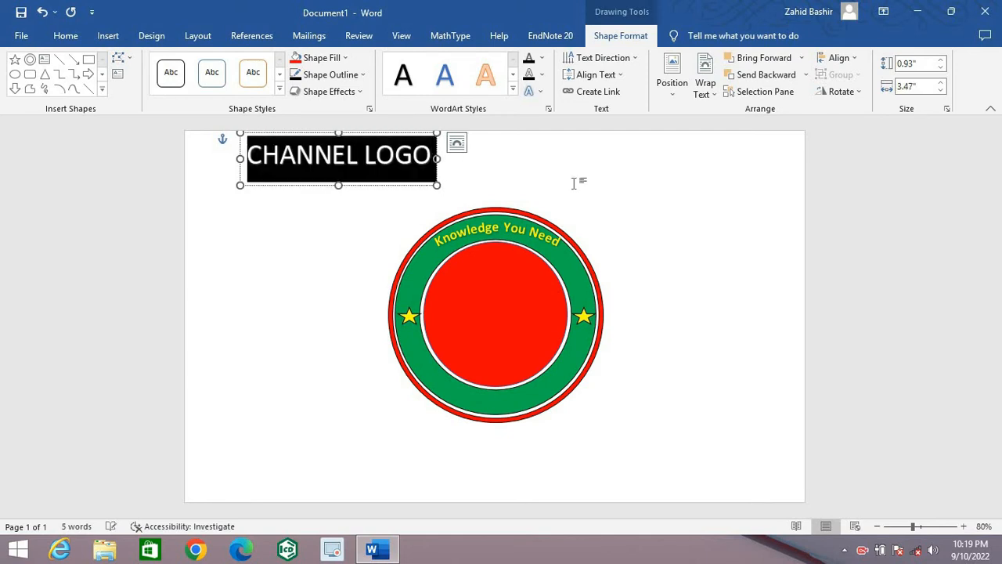
left_click(530, 91)
mouse_move(582, 230)
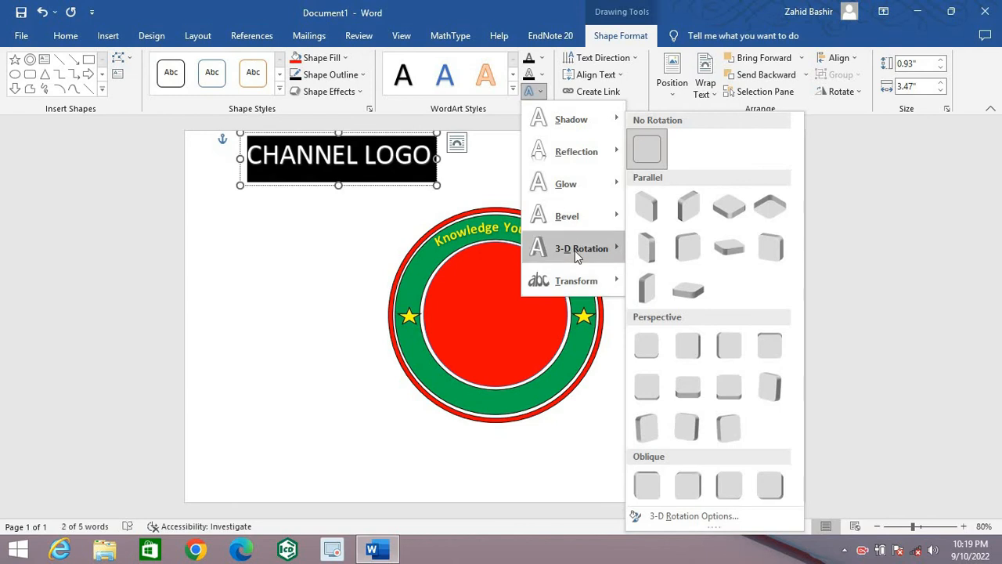
mouse_move(575, 280)
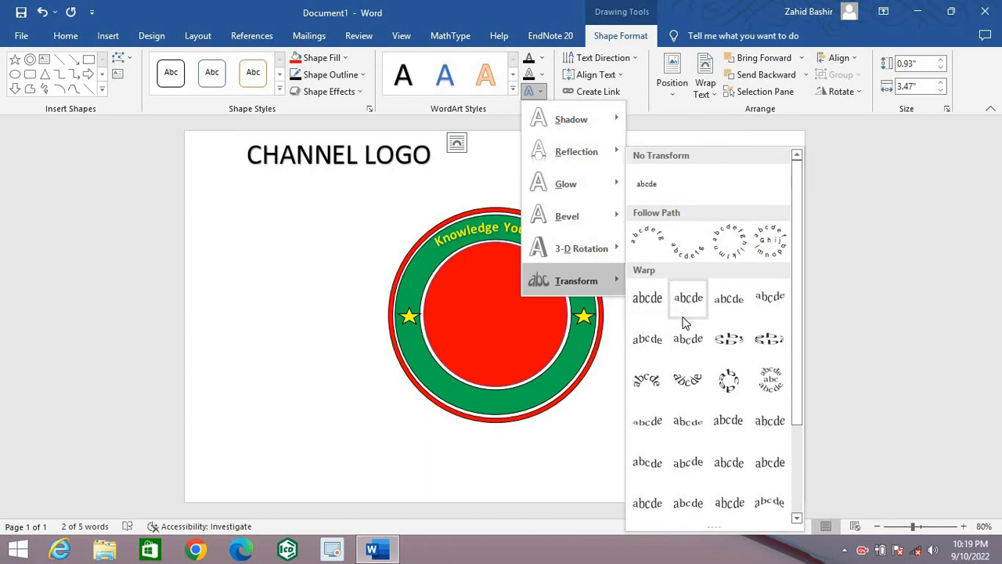
left_click(647, 305)
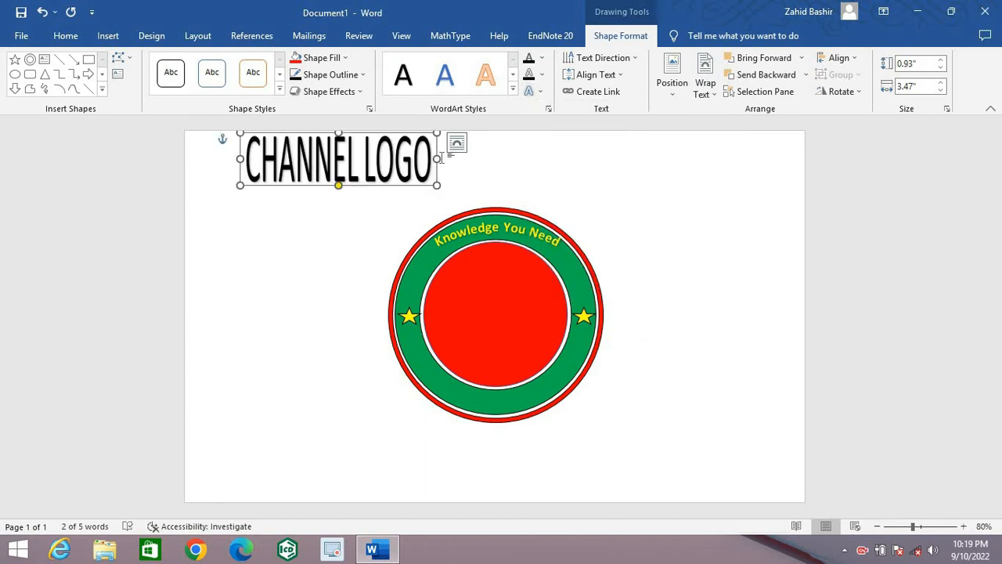
Step: Set the "CHANNEL LOGO" text to 20 pt bold and move it to the middle of the red circle
left_click(66, 36)
left_click(173, 63)
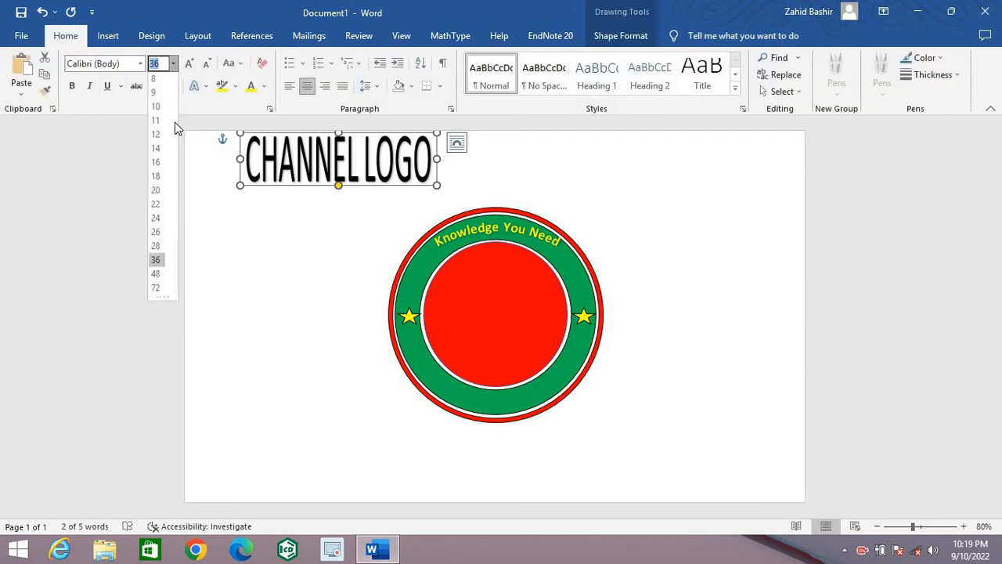
left_click(155, 191)
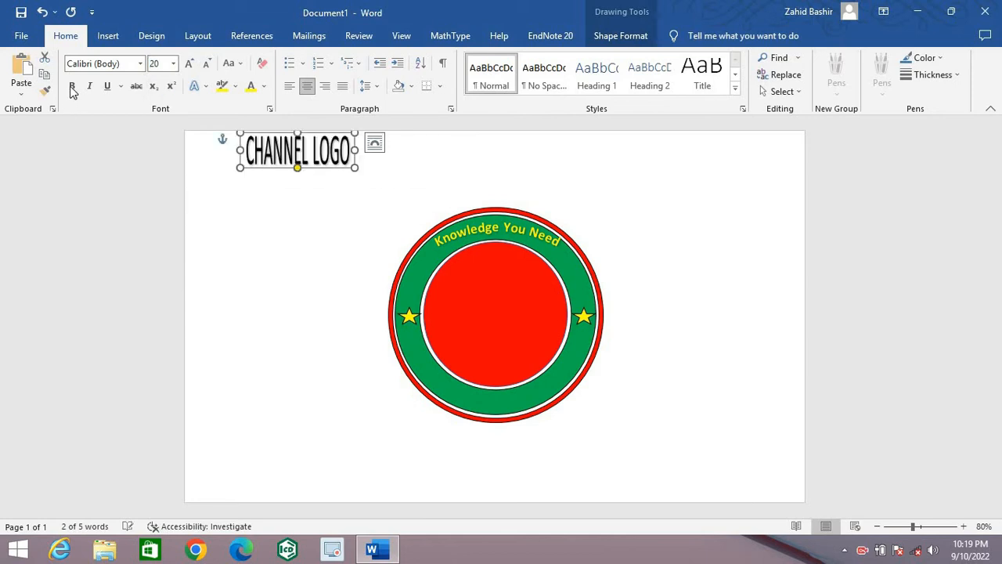
left_click(71, 86)
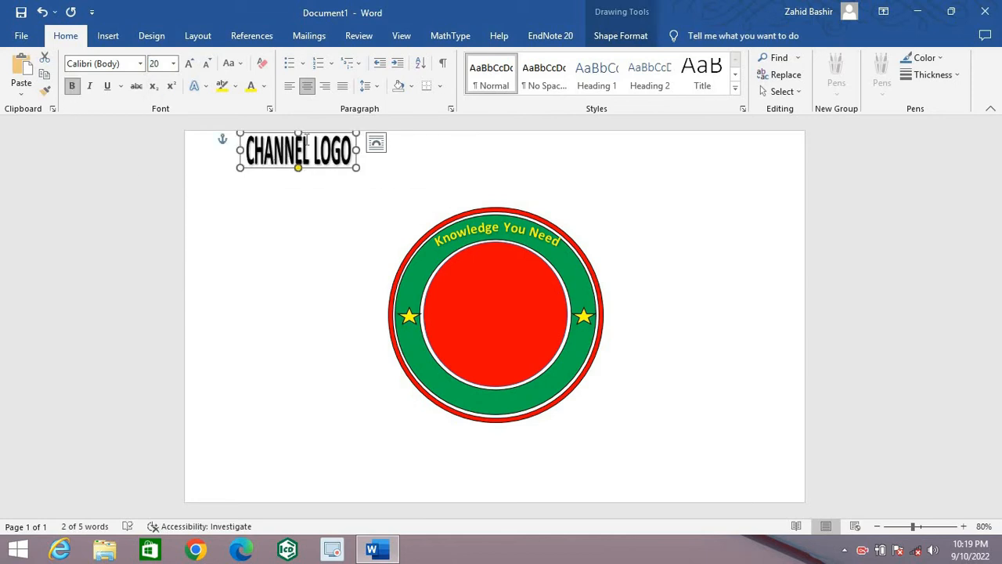
left_click_drag(304, 140, 540, 289)
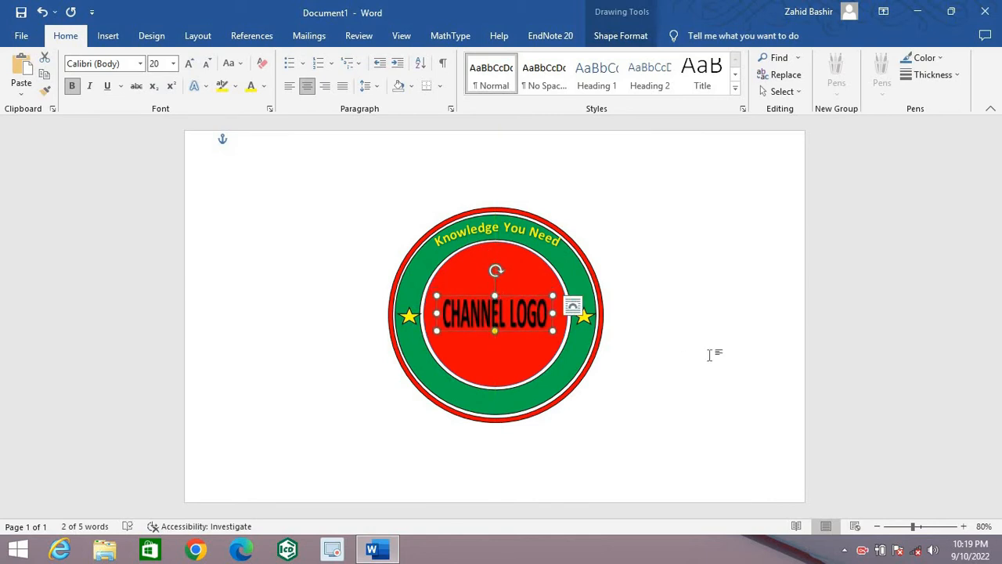
left_click(709, 354)
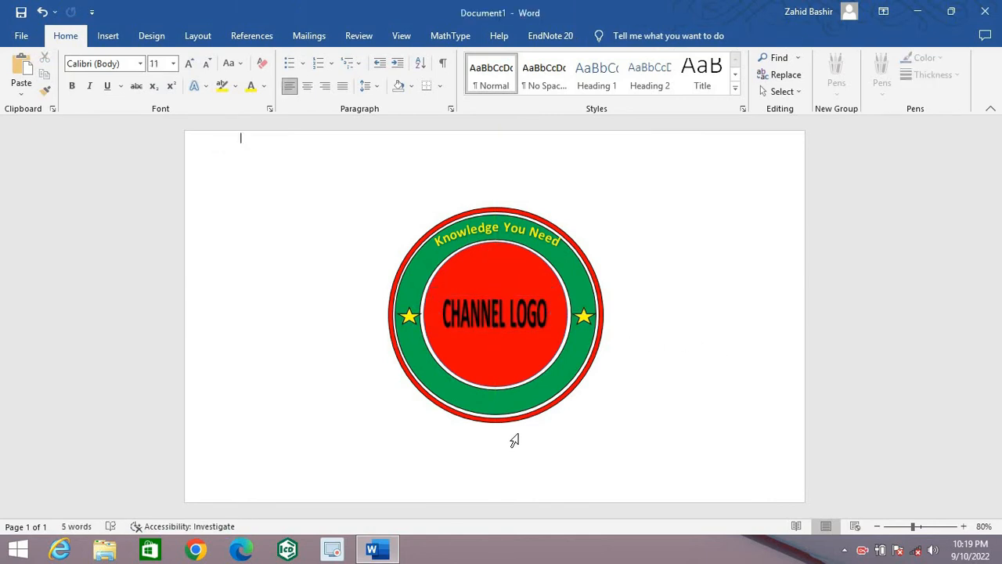
Step: Insert another plain black WordArt reading "SUBSCRIBE MY CHANNEL" and select all its text
left_click(116, 36)
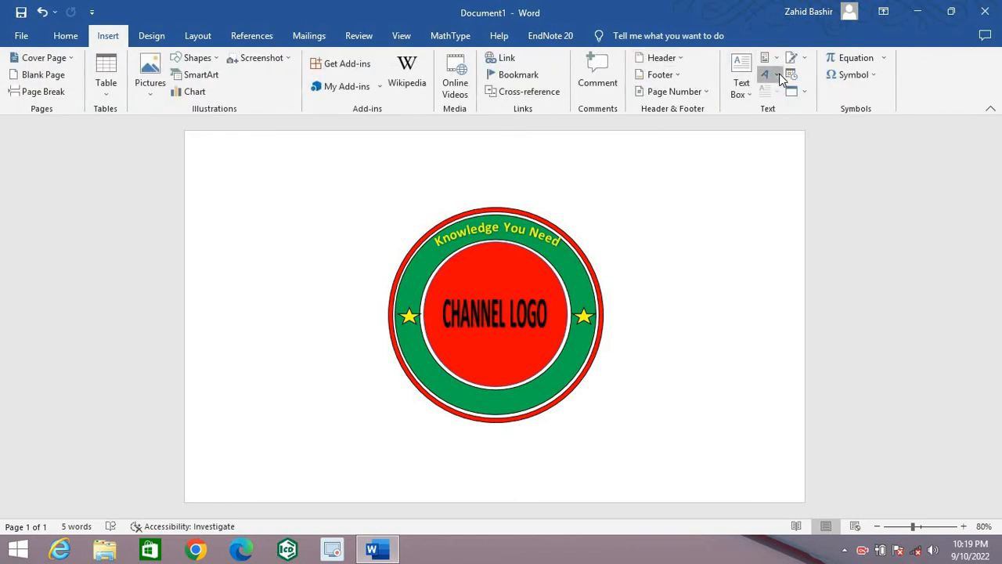
left_click(779, 74)
left_click(776, 105)
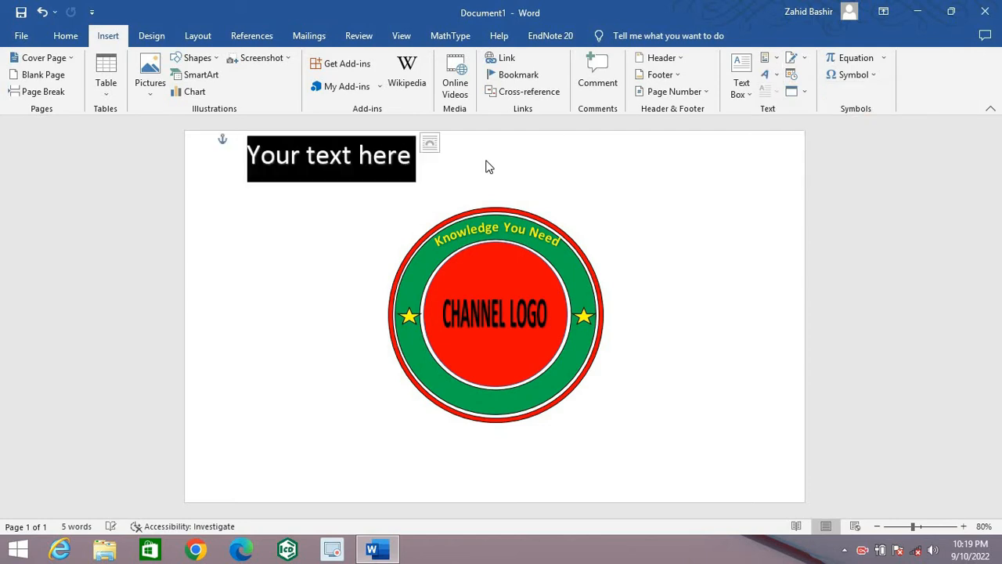
type("S")
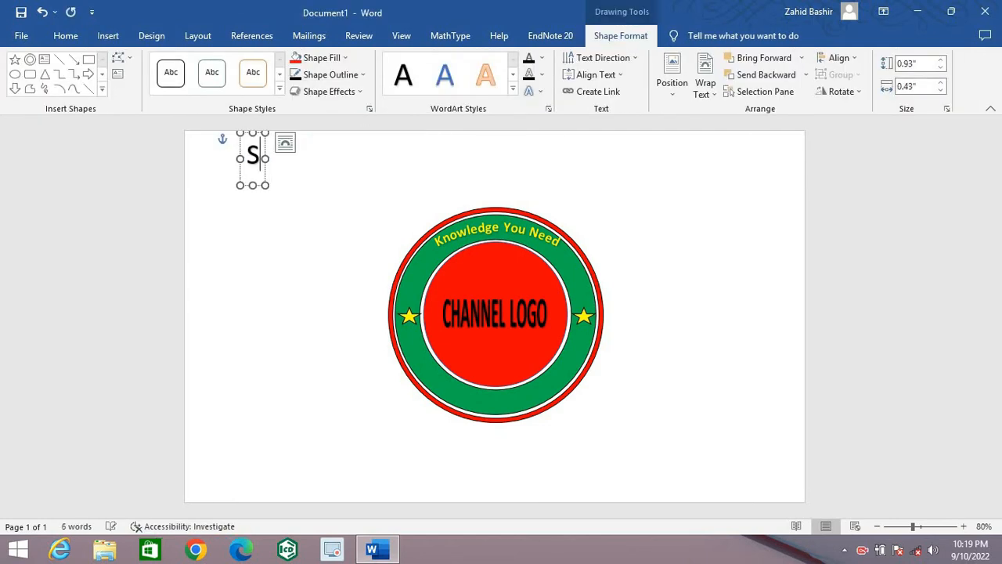
type("UBSC")
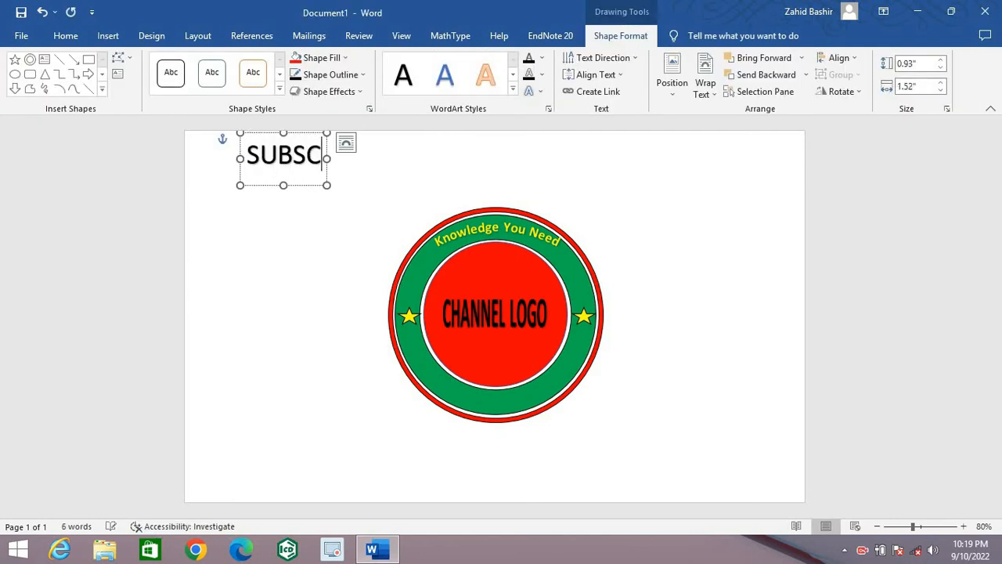
type("RIBE")
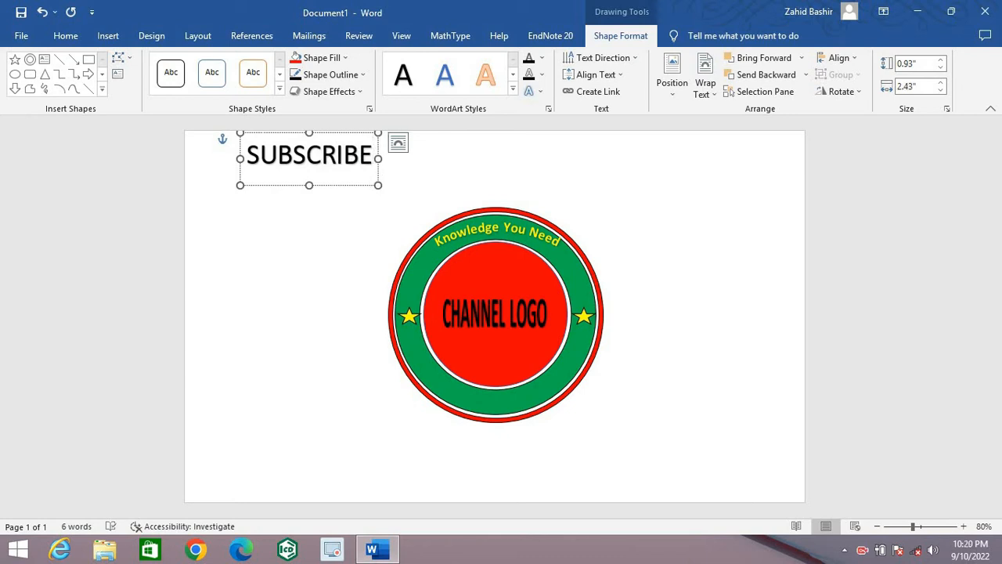
type(" MY CHA")
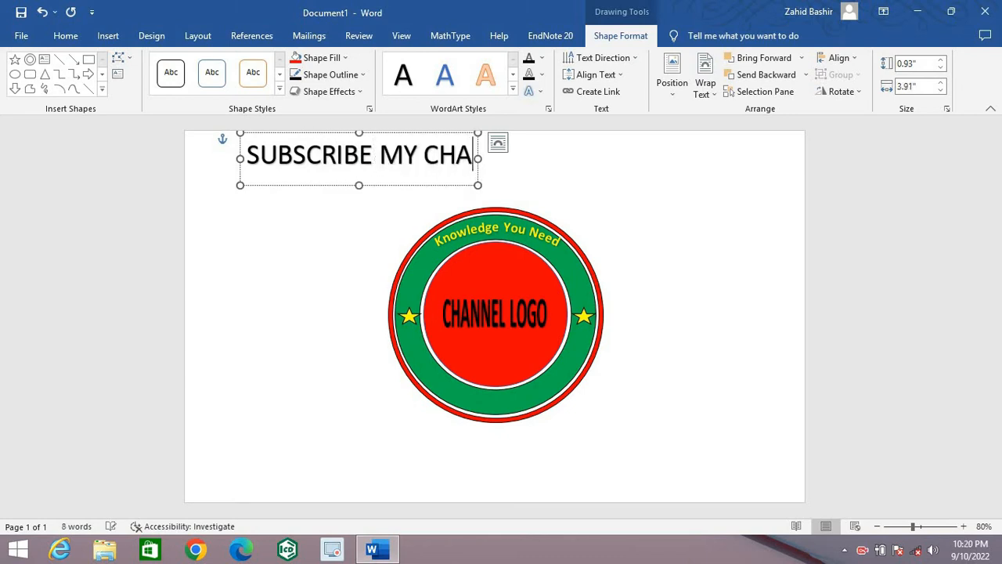
type("NNEL")
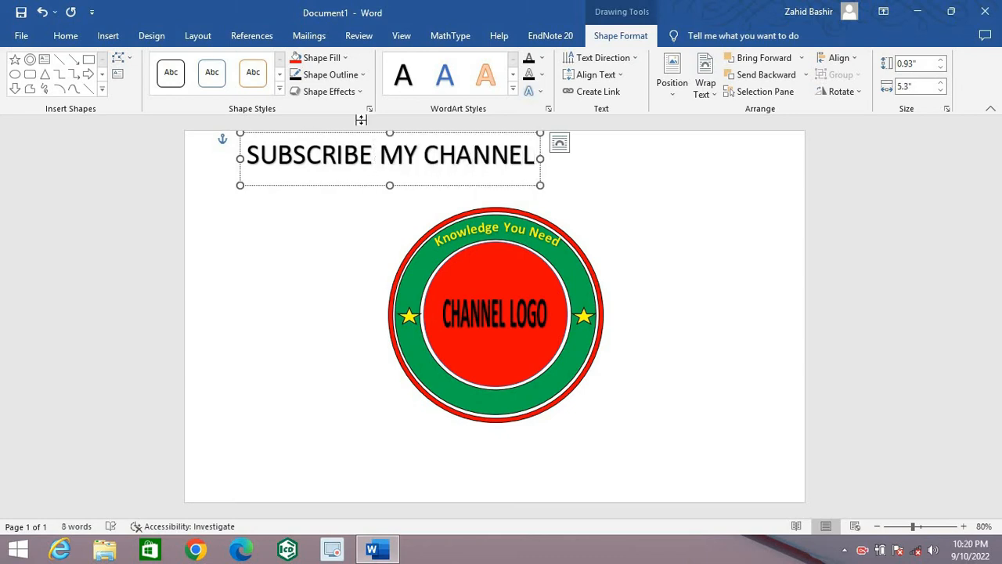
key("ctrl+a")
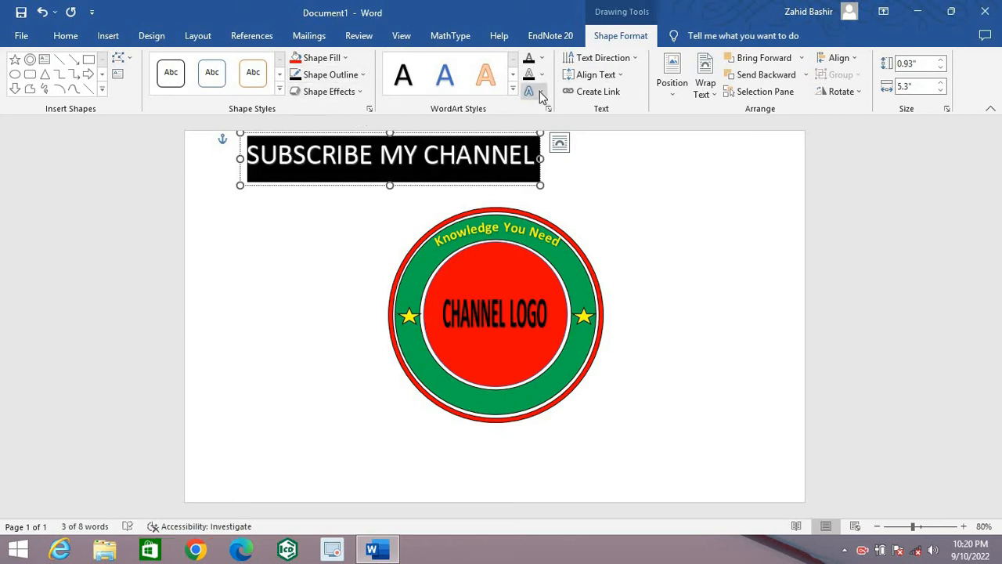
Step: Curve the "SUBSCRIBE MY CHANNEL" text downward with the second Follow Path transform and change its shape to Block Arc
left_click(539, 96)
mouse_move(612, 278)
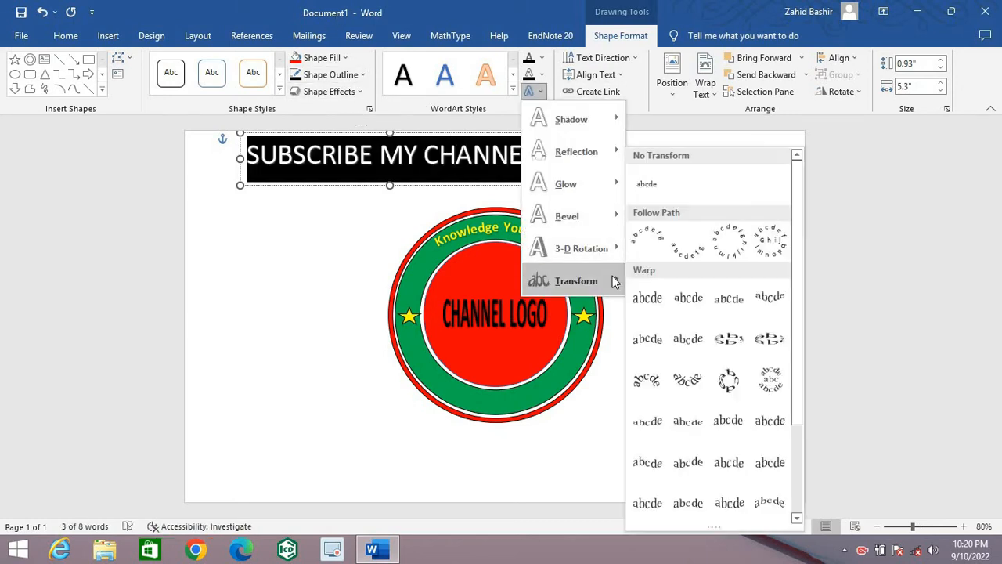
left_click(691, 257)
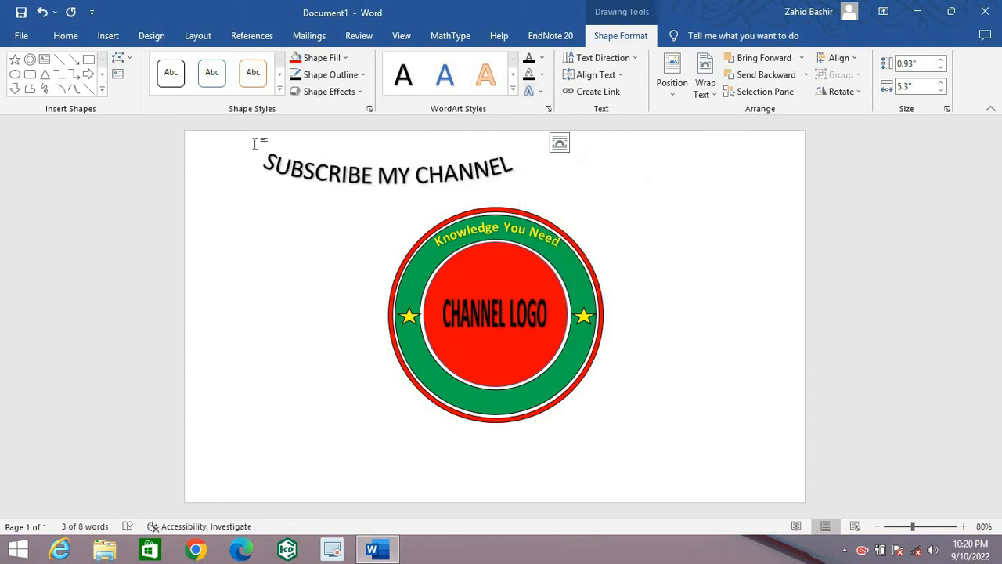
left_click(131, 58)
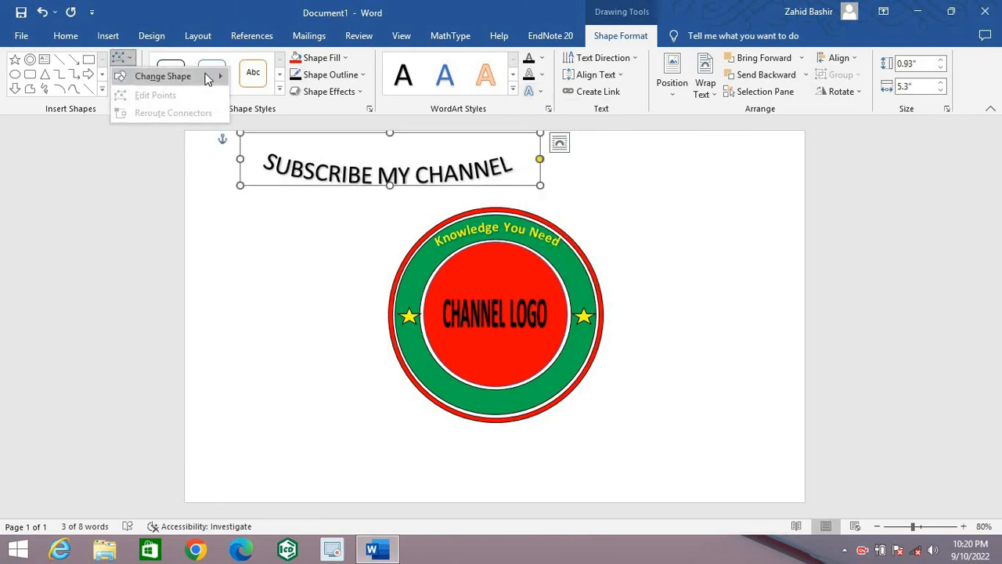
mouse_move(206, 76)
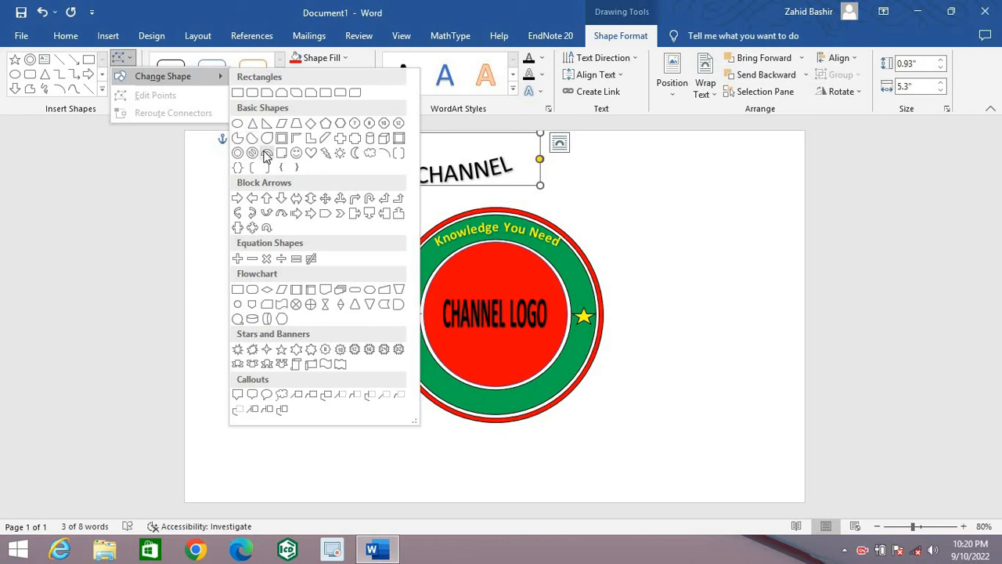
left_click(254, 141)
Step: Set the "SUBSCRIBE MY CHANNEL" text to bold at 24 pt
left_click(66, 36)
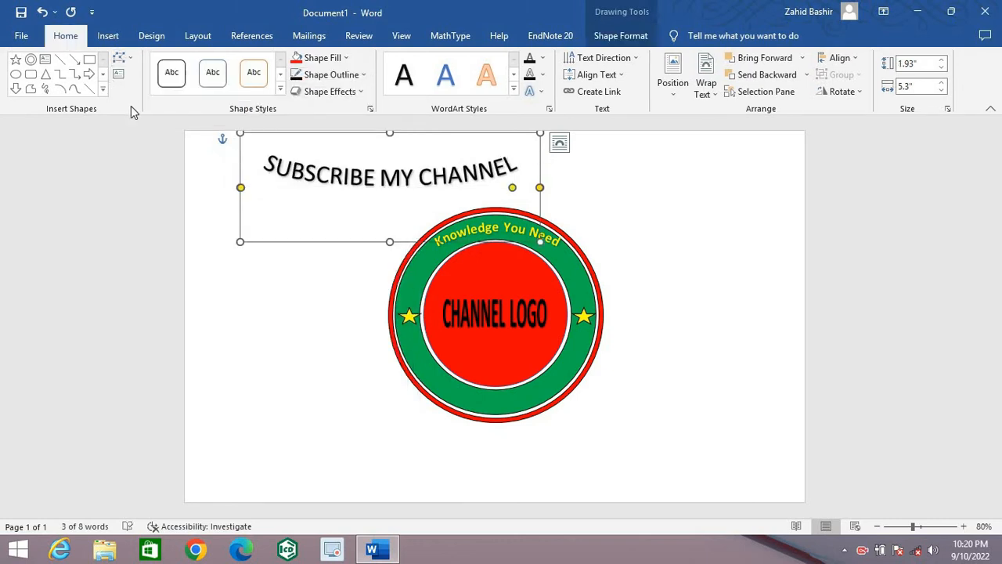
left_click(71, 85)
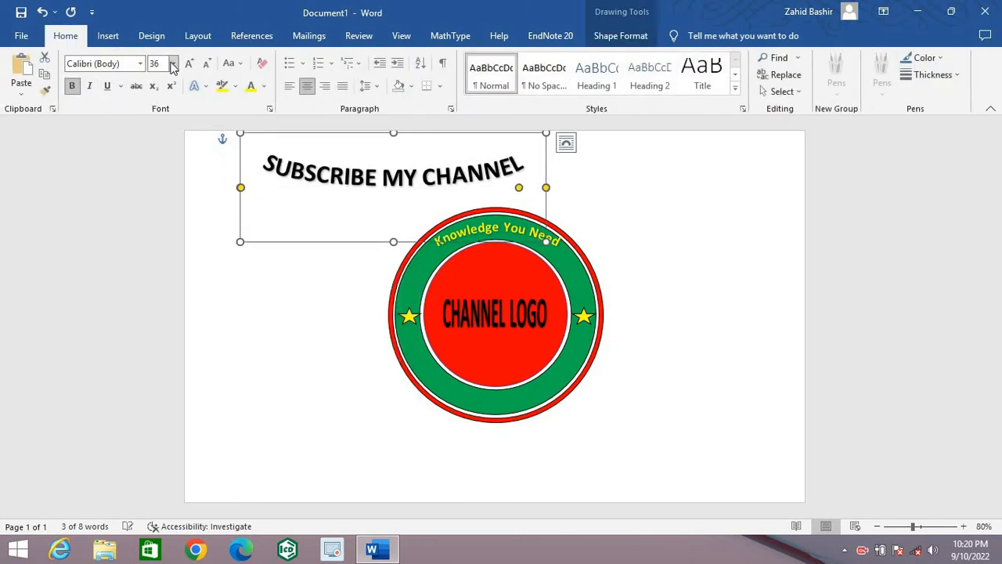
left_click(172, 62)
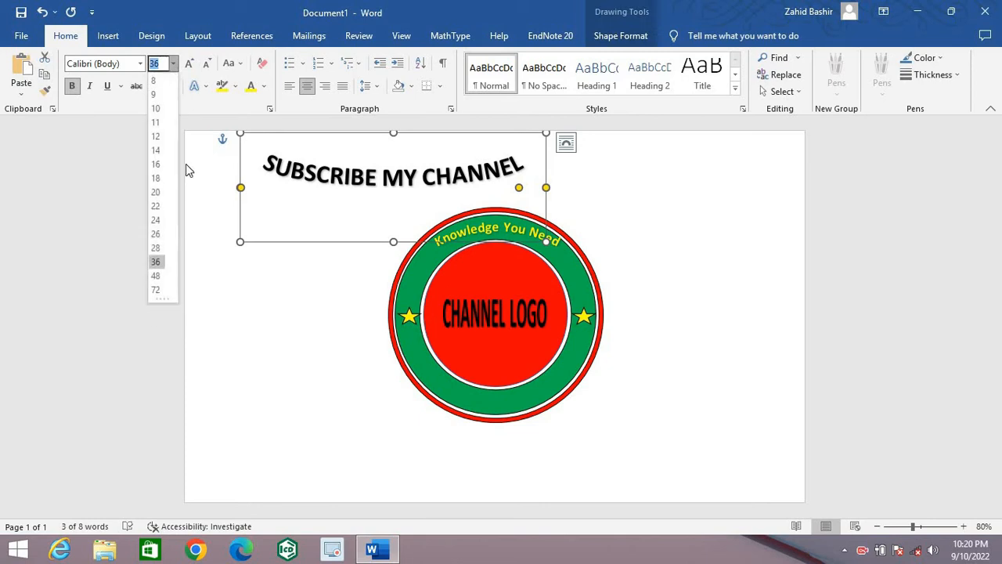
left_click(156, 220)
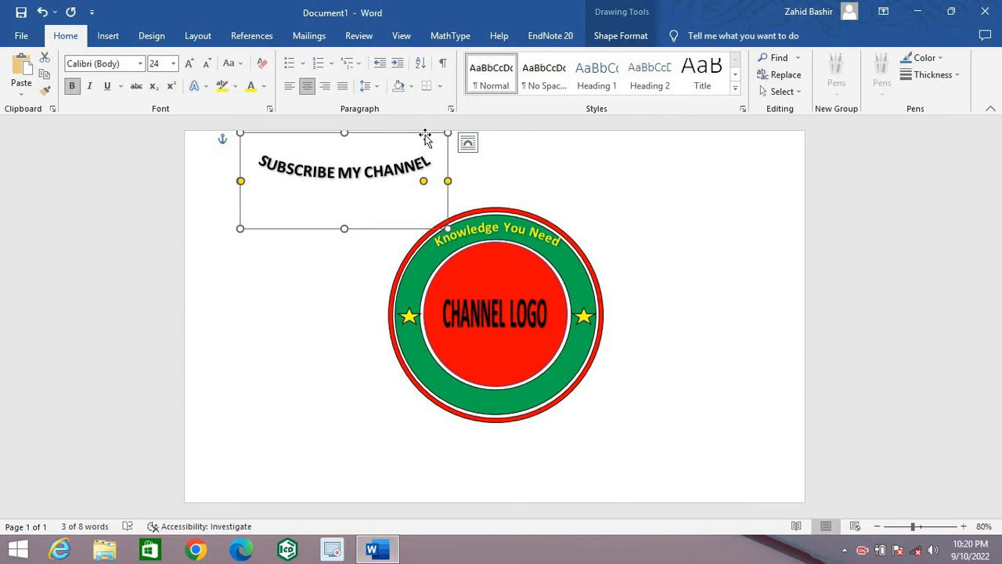
Step: Move and reshape the "SUBSCRIBE MY CHANNEL" WordArt so its curve follows the lower part of the green ring
left_click_drag(425, 138, 565, 383)
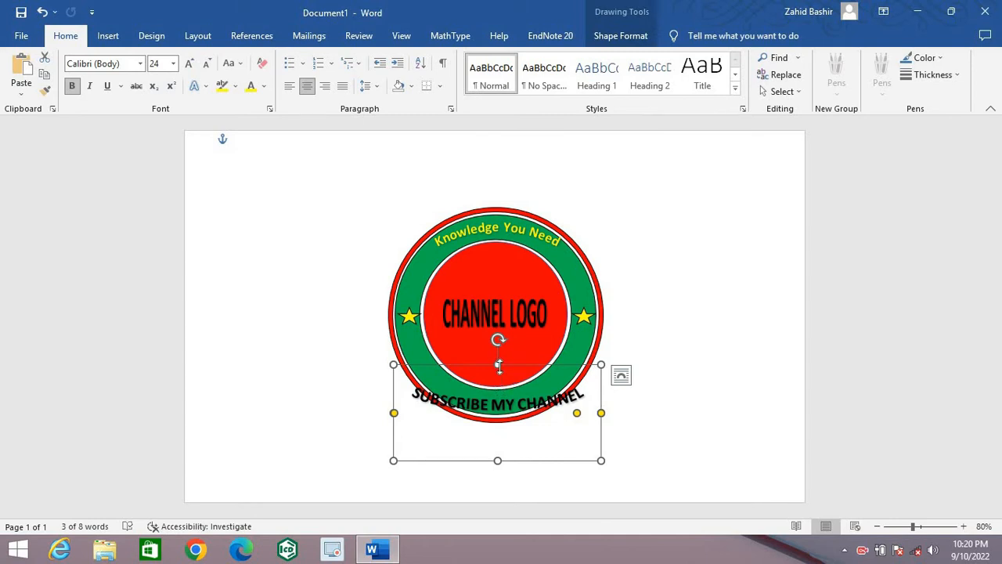
left_click_drag(497, 364, 499, 235)
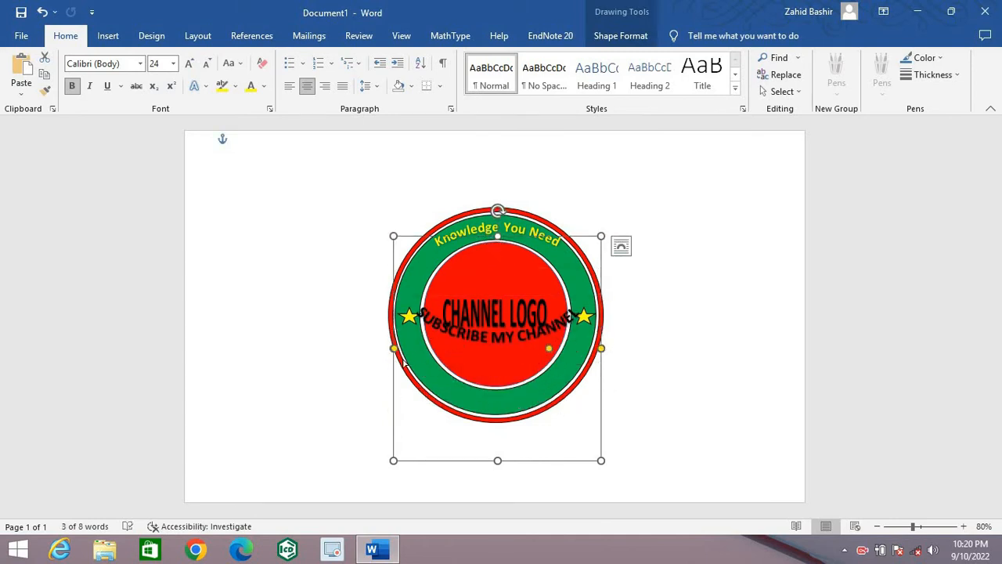
left_click_drag(394, 348, 430, 349)
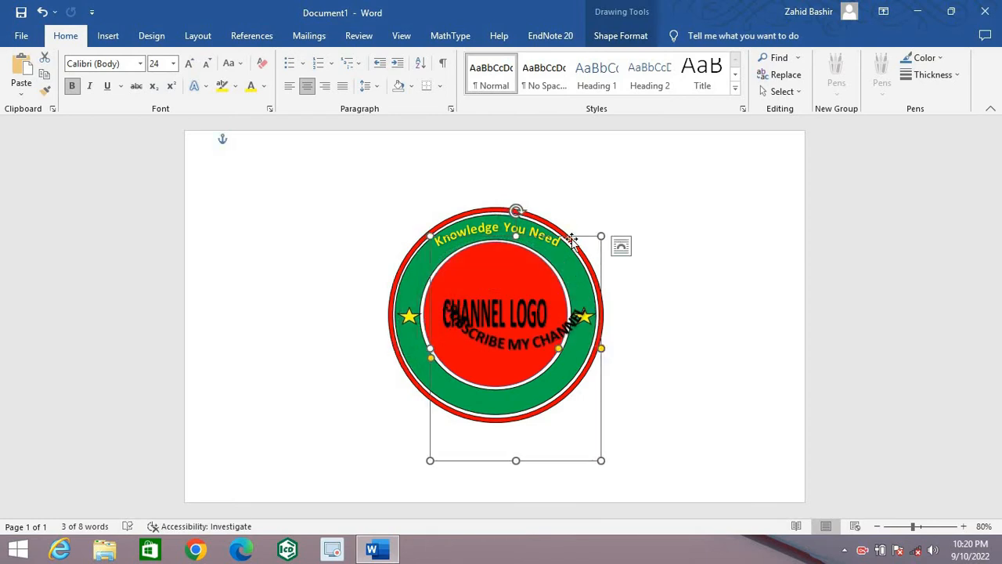
left_click_drag(585, 233, 557, 296)
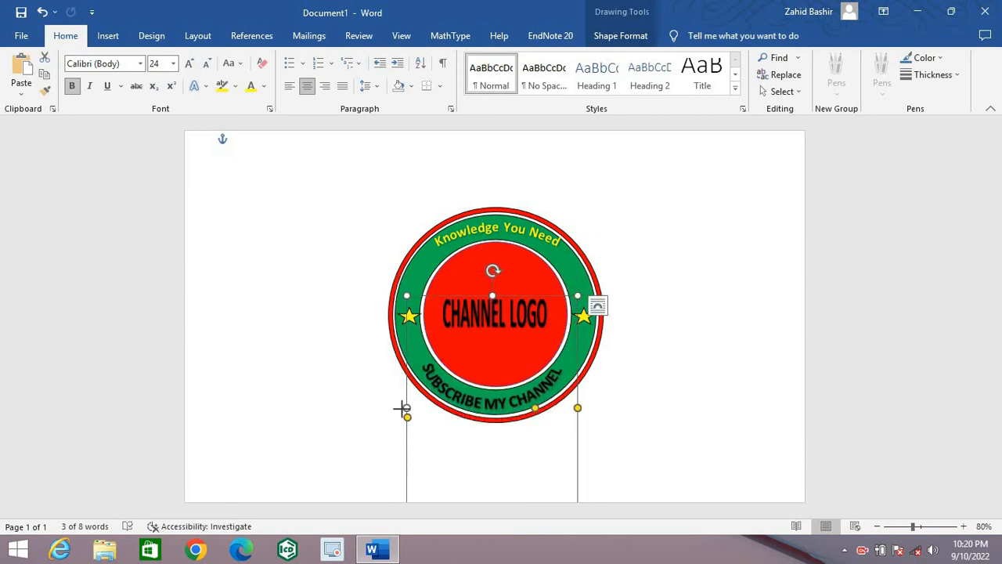
left_click_drag(401, 407, 398, 408)
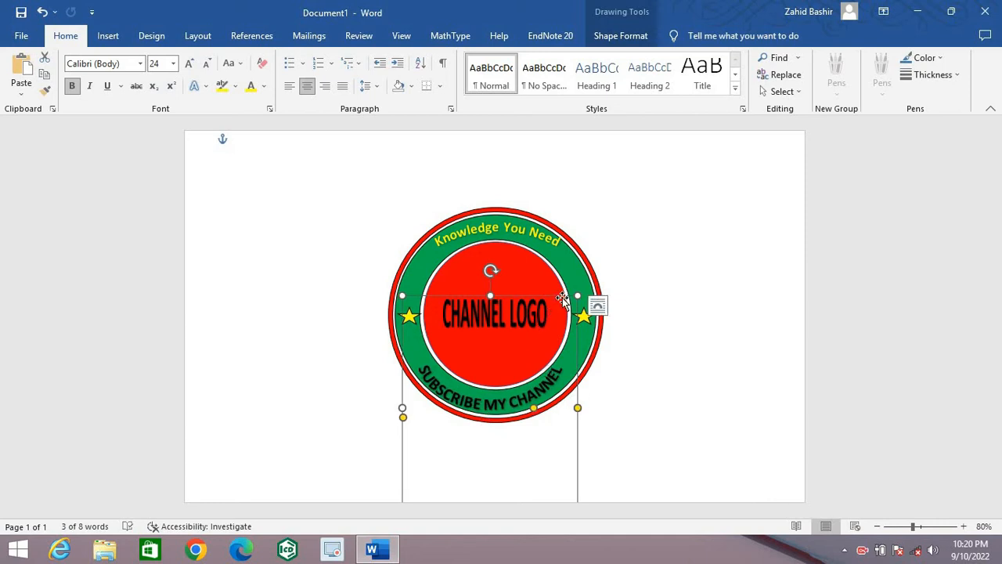
left_click_drag(562, 298, 589, 326)
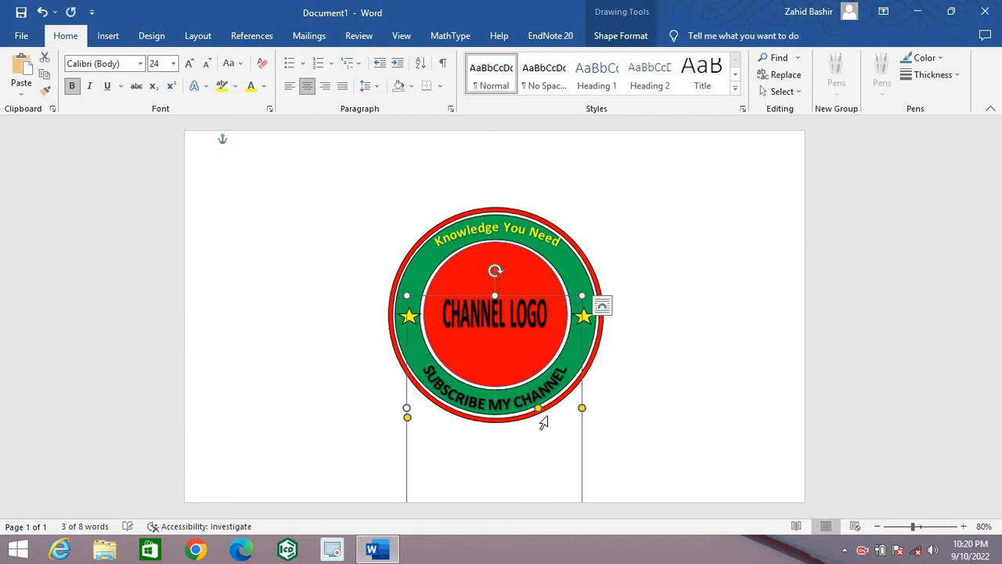
Step: Change the font colour of the whole "SUBSCRIBE MY CHANNEL" text to the standard yellow
triple_click(546, 401)
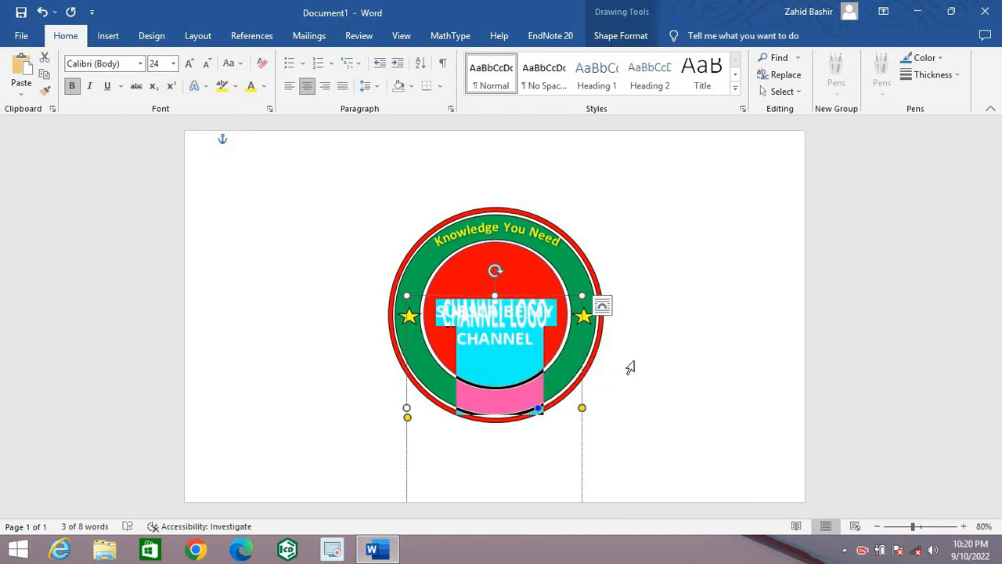
left_click(264, 86)
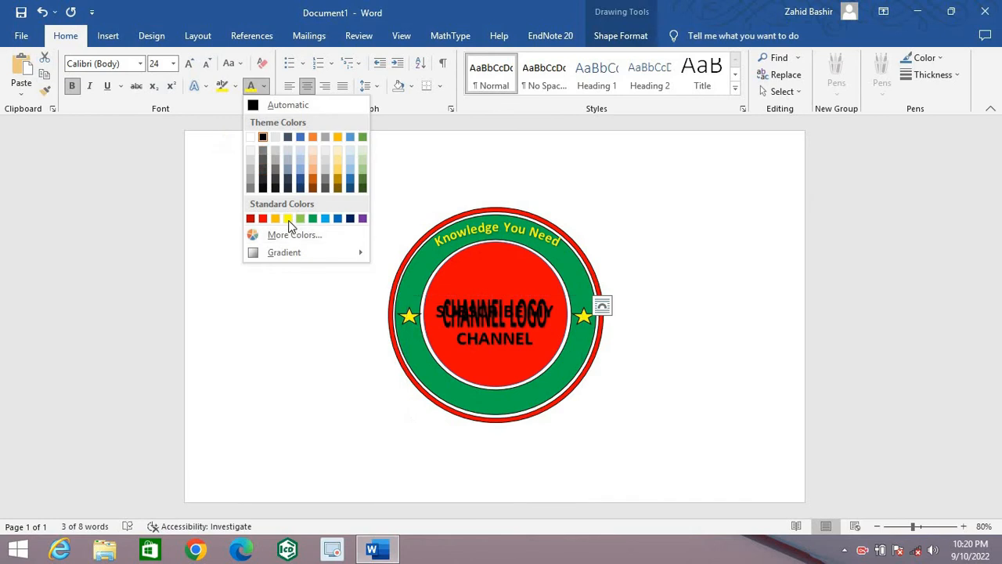
left_click(288, 218)
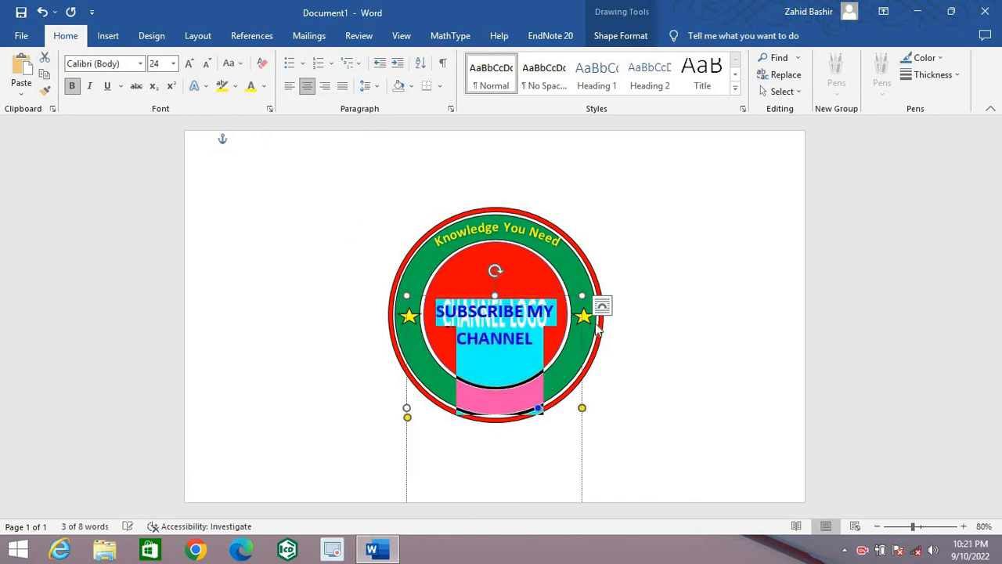
left_click(770, 307)
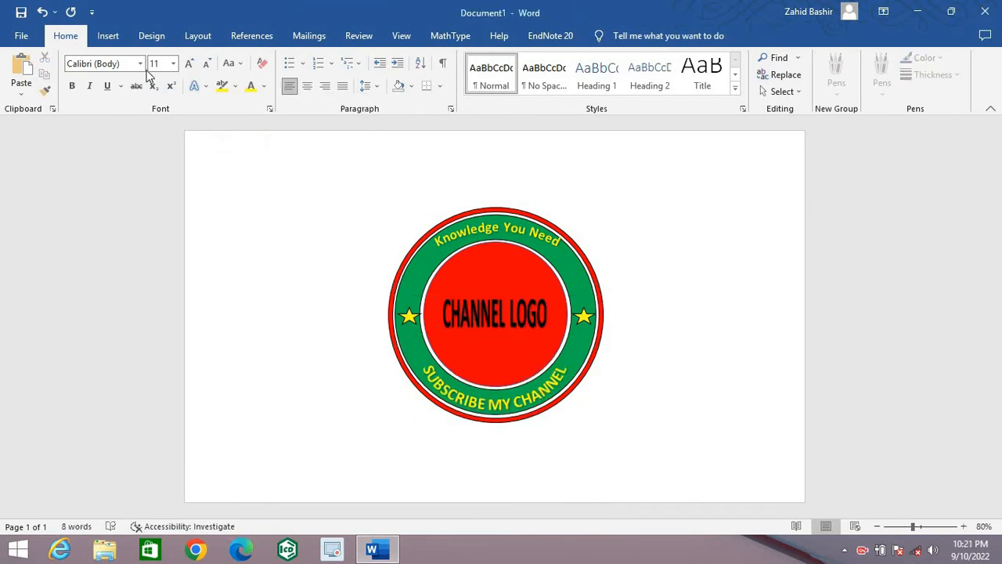
Step: Insert a Block Arc shape, enlarge it to about 1.47" by 2.12" and move it over the lower part of the logo
left_click(108, 36)
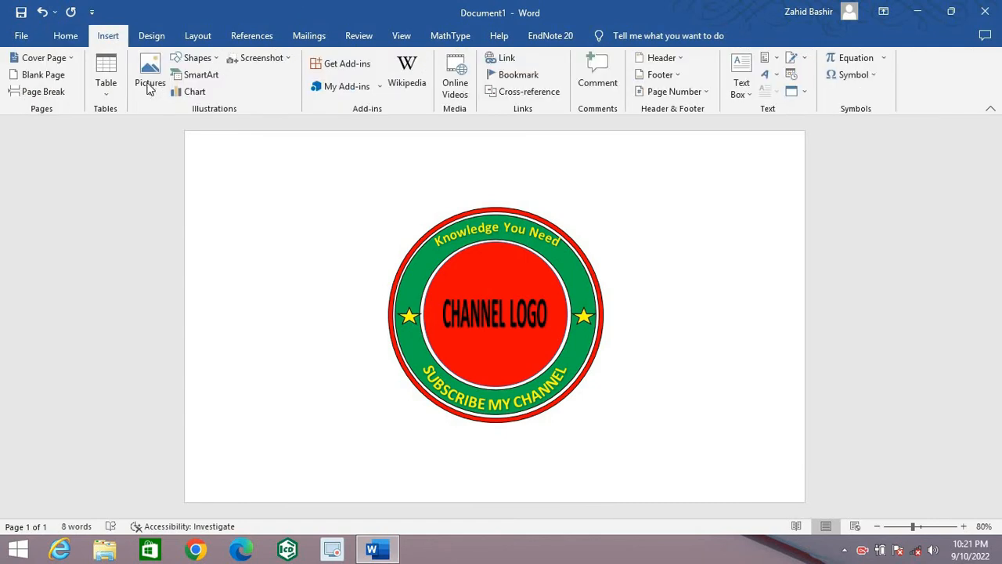
left_click(219, 59)
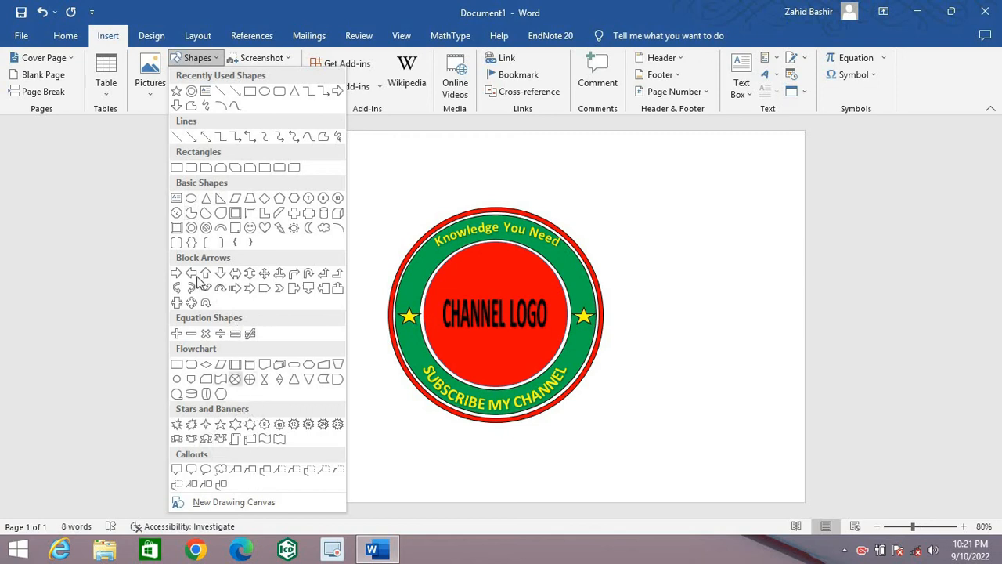
left_click(220, 227)
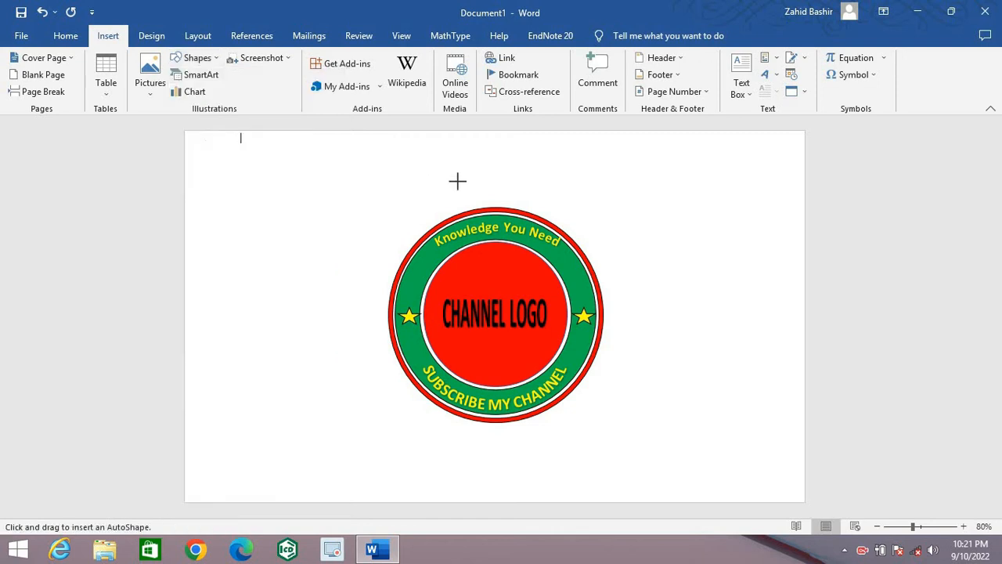
left_click(612, 179)
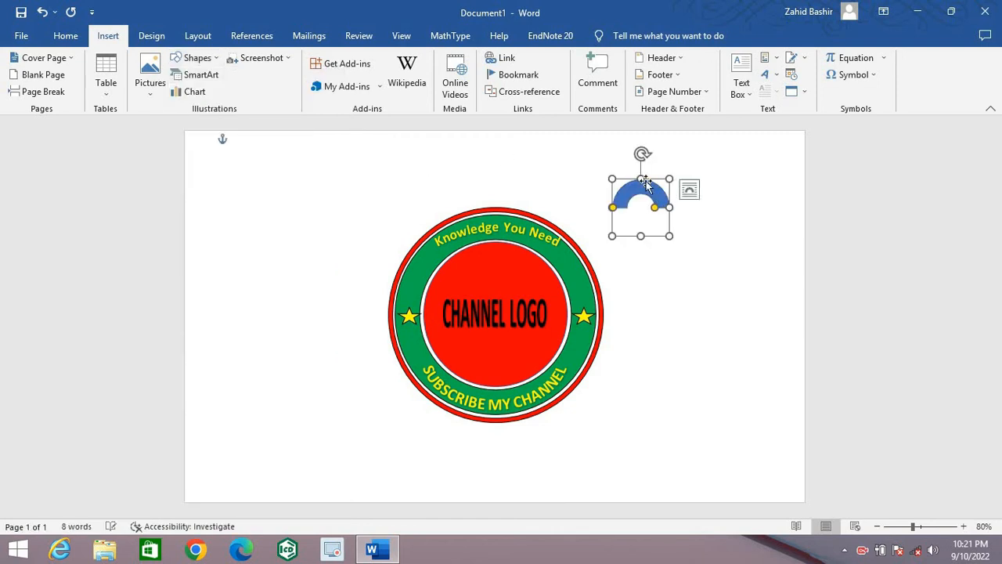
left_click_drag(669, 208, 730, 207)
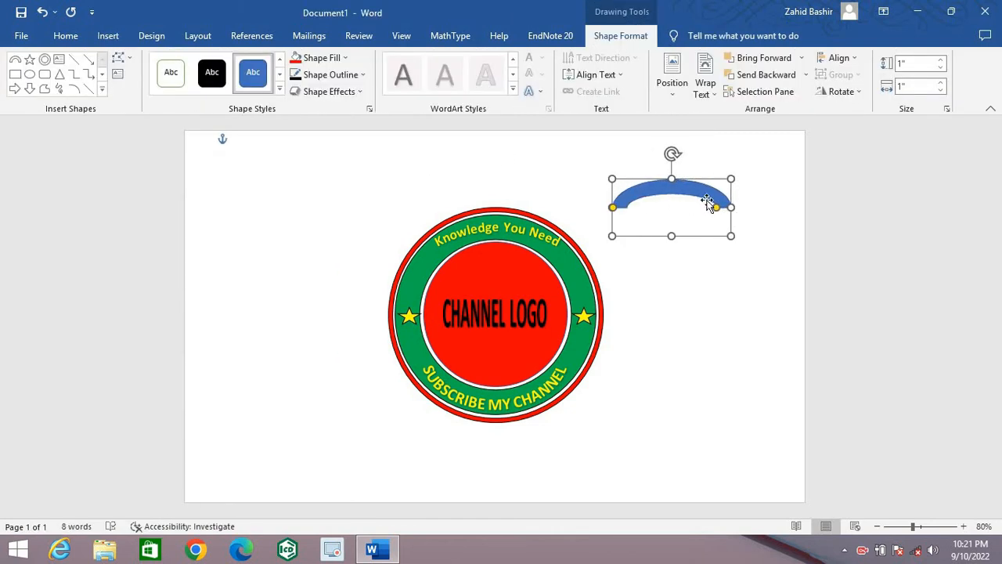
left_click_drag(671, 169, 483, 356)
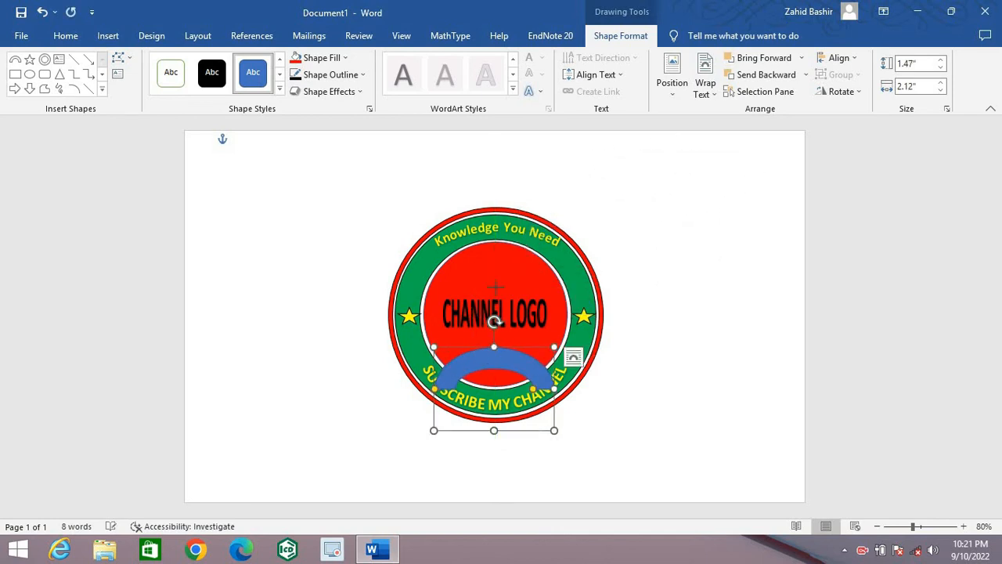
Step: Enlarge the blue block arc to about 3.32" high and 3.83" wide and rotate it 180° so it curves downward
left_click_drag(495, 287, 493, 242)
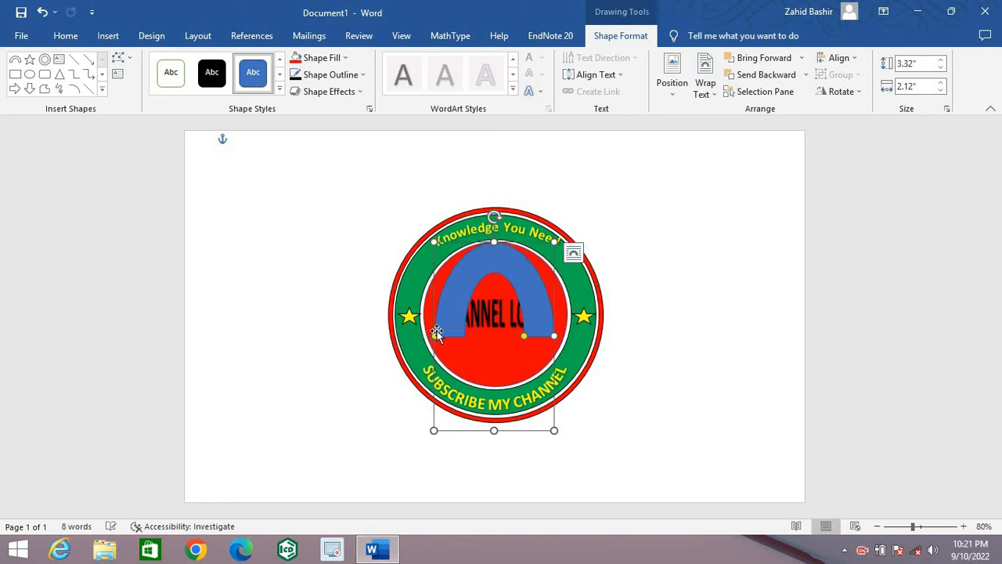
left_click_drag(554, 337, 605, 337)
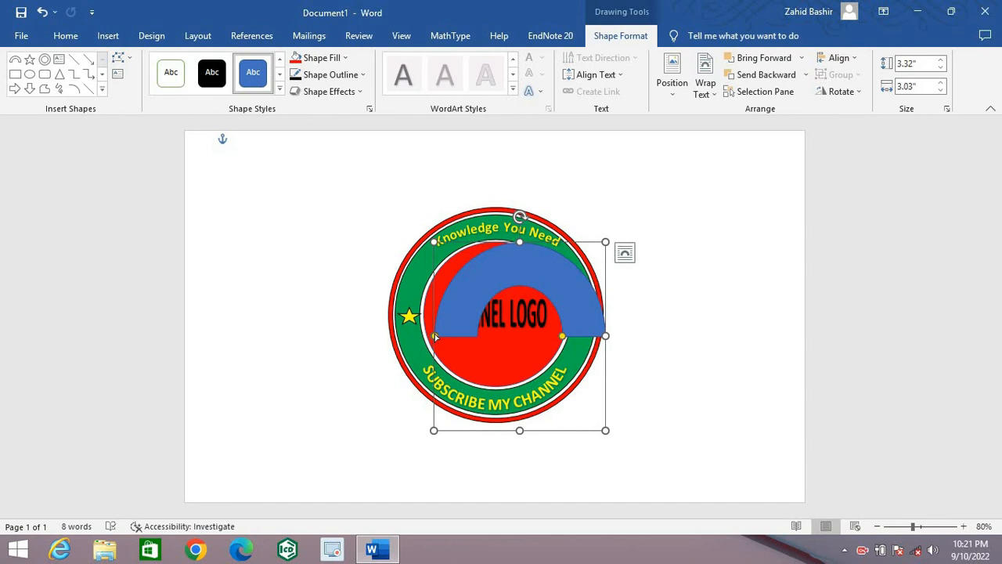
left_click_drag(435, 336, 388, 337)
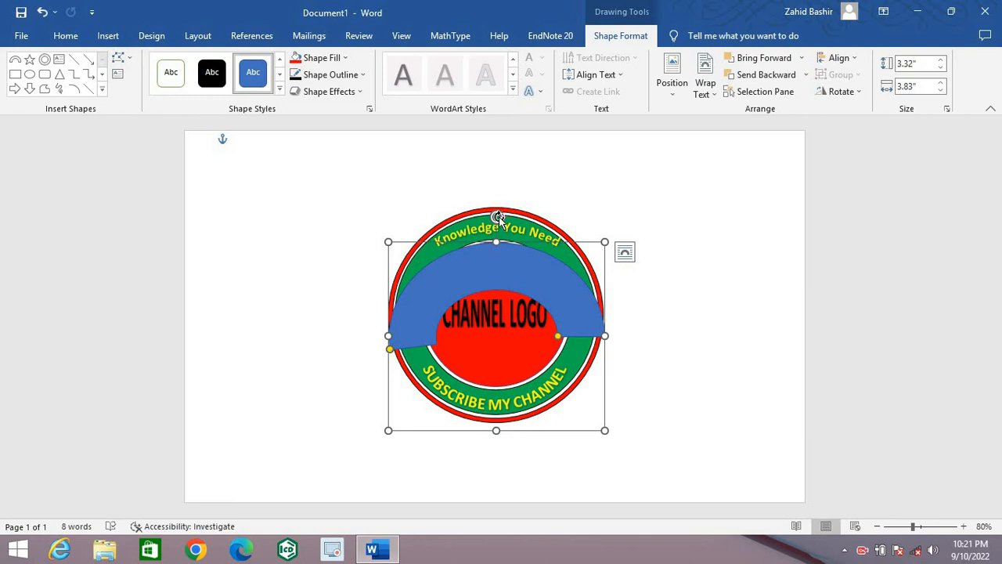
left_click_drag(497, 216, 496, 454)
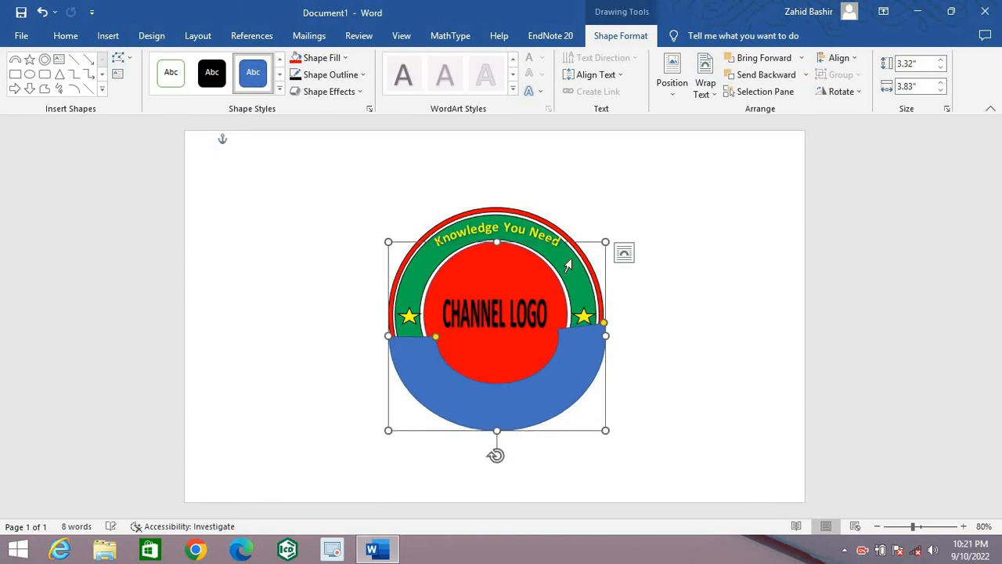
Step: Move the blue block arc down below the logo and widen it to about 4.38"
left_click_drag(587, 247, 591, 300)
left_click_drag(616, 371, 619, 404)
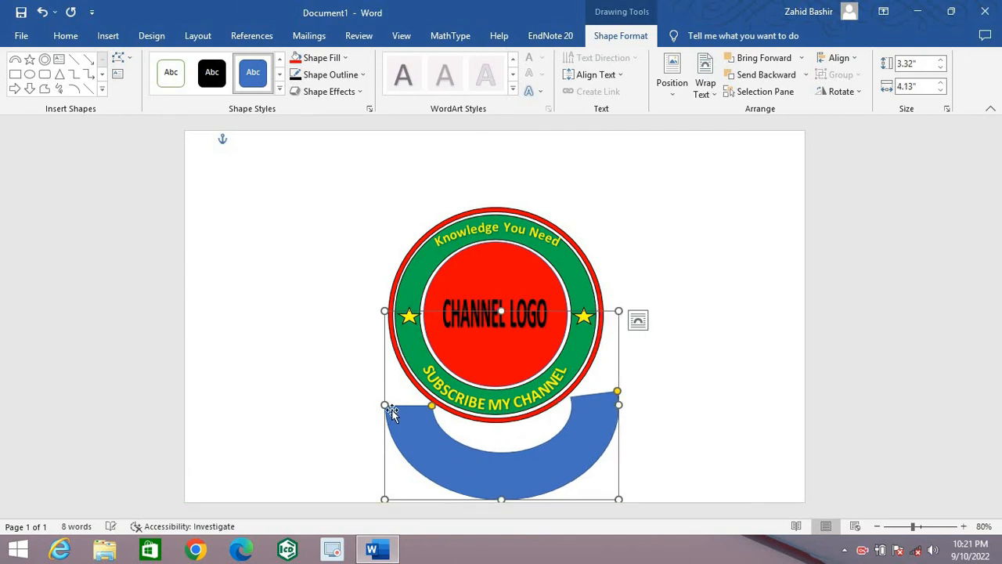
left_click_drag(384, 404, 371, 397)
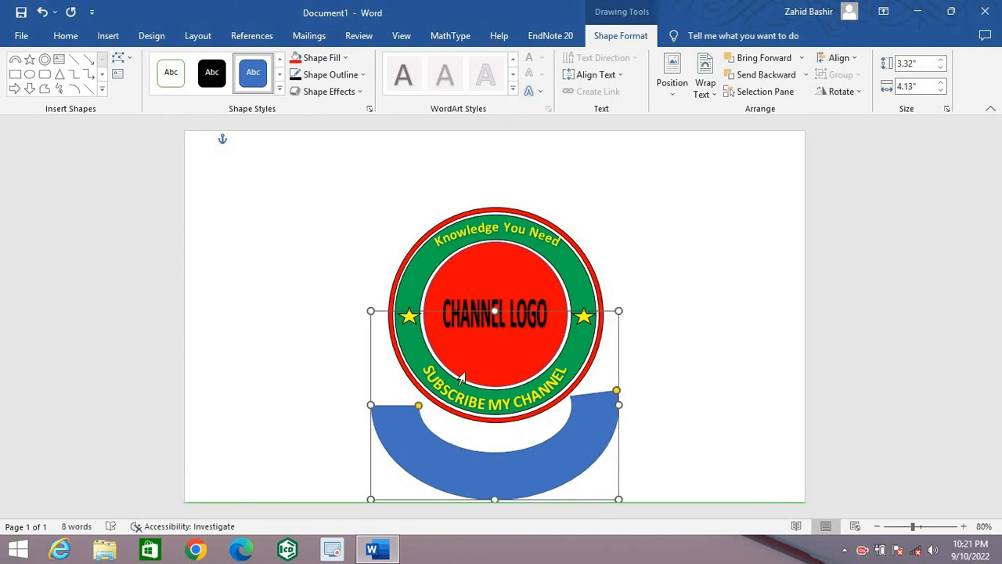
left_click_drag(462, 378, 462, 379)
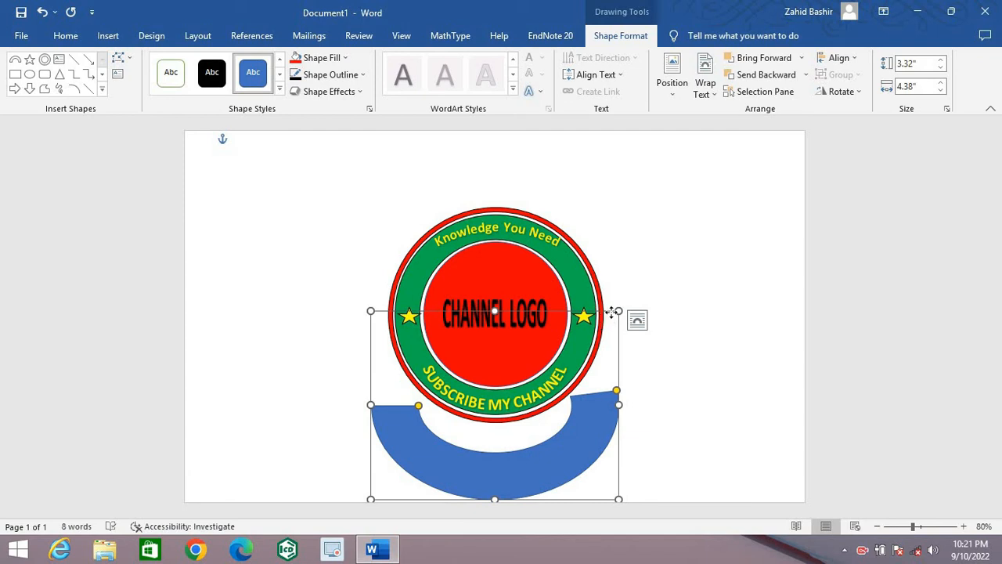
left_click_drag(611, 312, 612, 312)
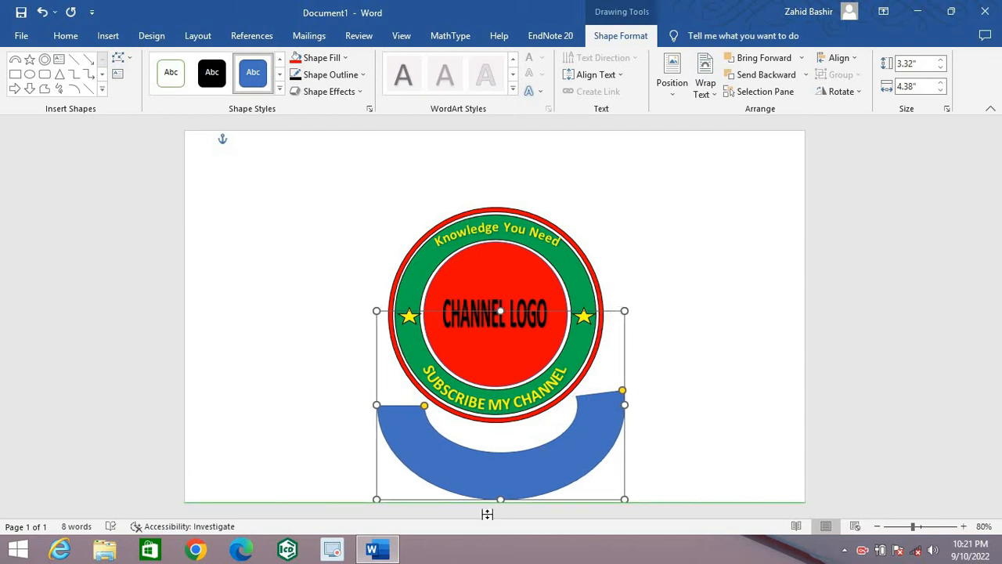
Step: Thin the band of the blue block arc and move it up around the logo's lower edge, centred on the logo
left_click_drag(423, 407, 396, 403)
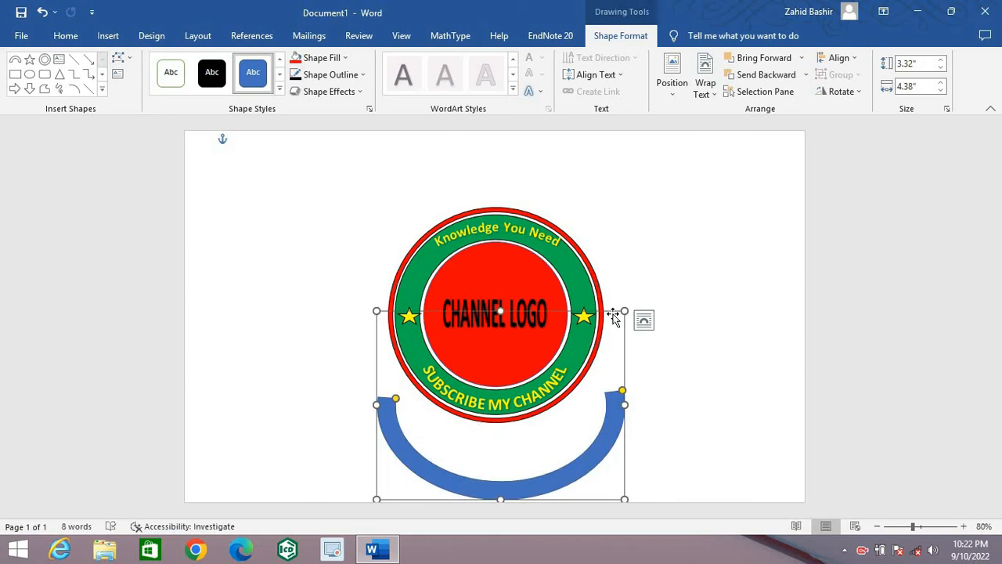
left_click_drag(600, 311, 593, 256)
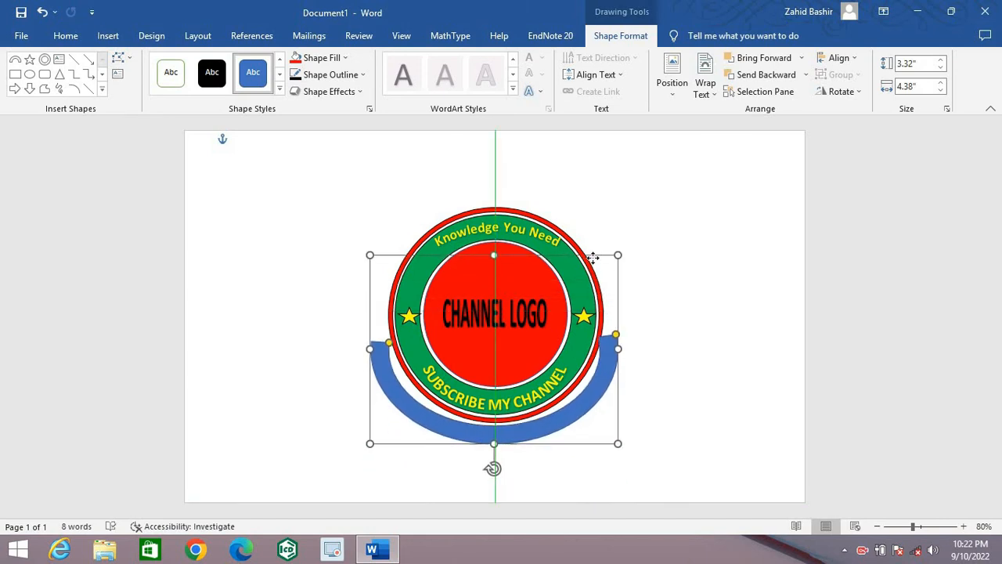
left_click_drag(609, 311, 609, 310)
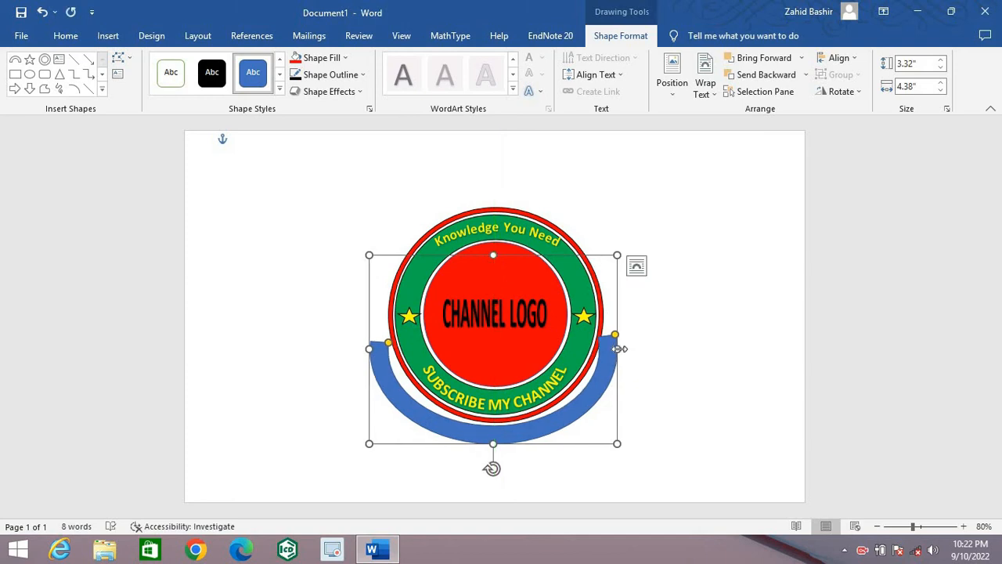
Step: Widen the blue block arc to about 4.48" and shorten both of its ends evenly around the logo's lower edge
left_click_drag(617, 348, 623, 349)
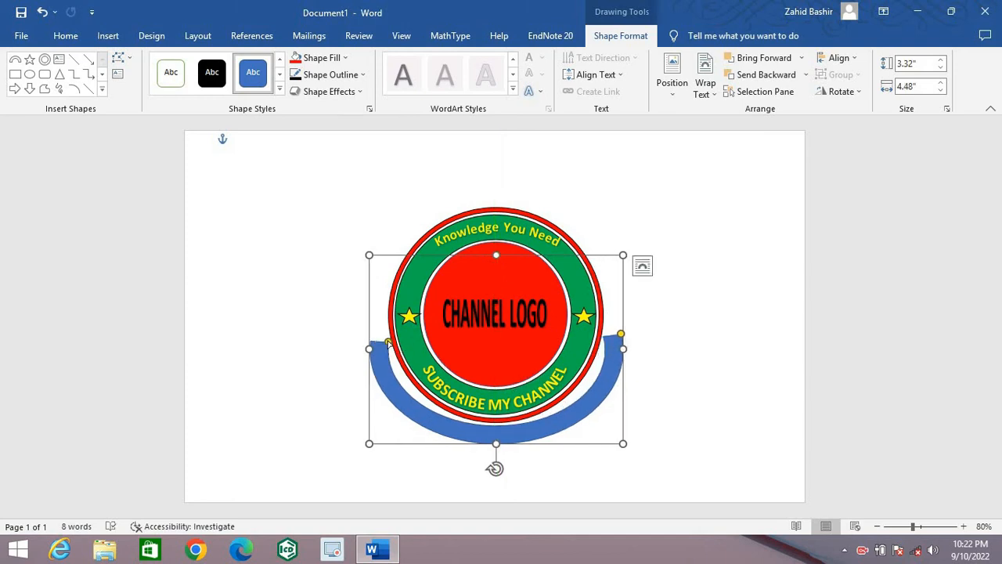
left_click_drag(388, 342, 390, 374)
left_click_drag(620, 337, 599, 382)
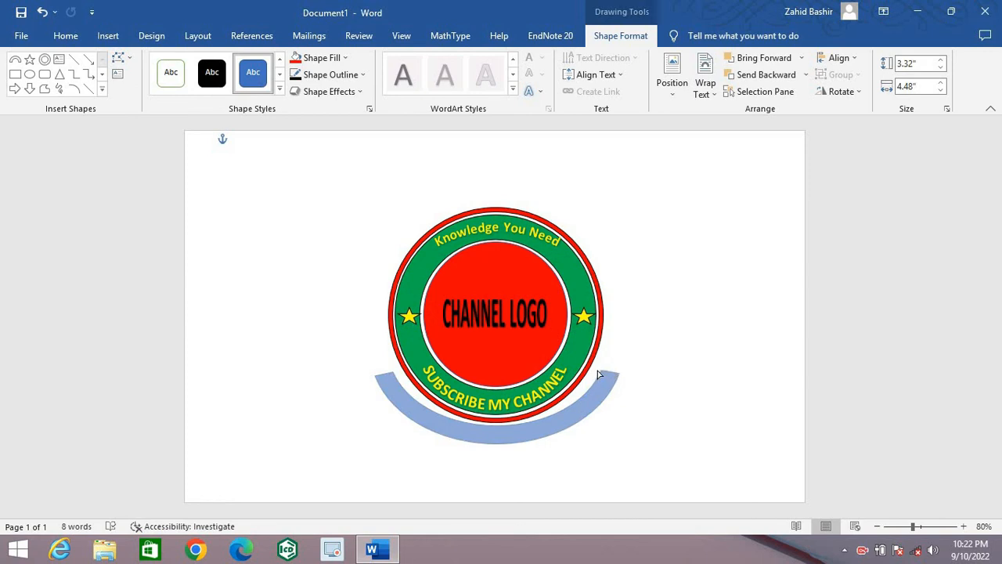
left_click_drag(598, 374, 601, 375)
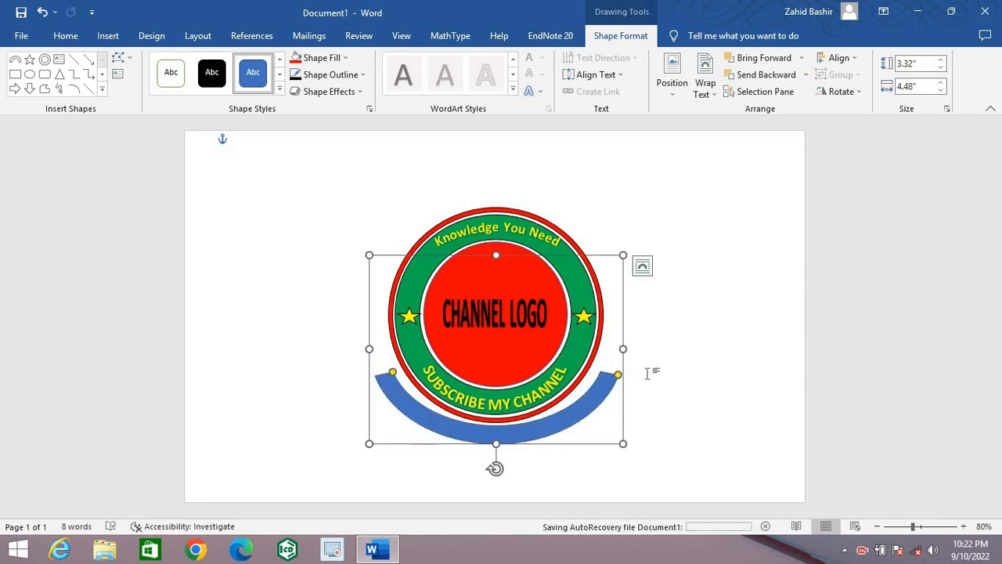
Step: Fill the block arc with red and give it a black outline
left_click(333, 58)
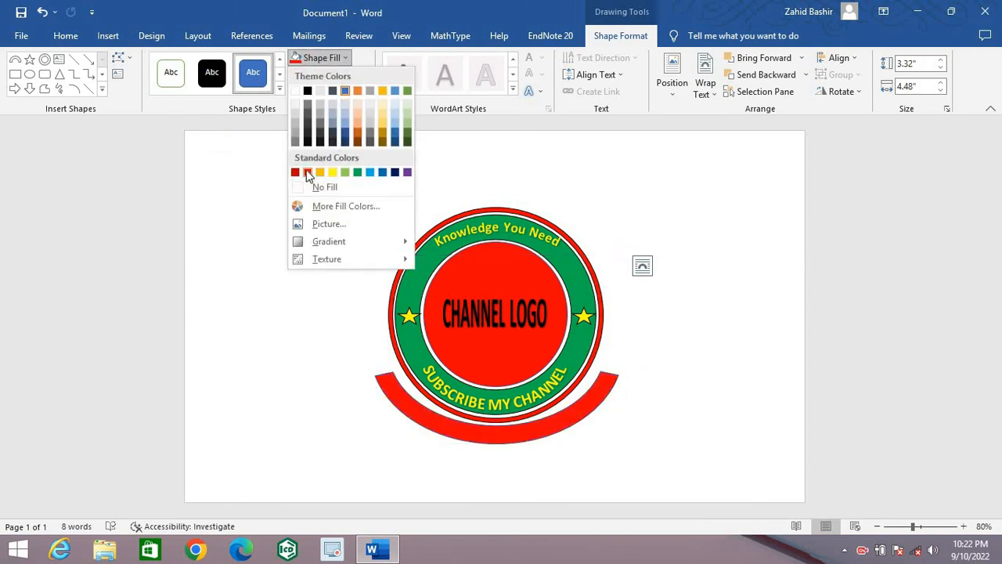
left_click(307, 173)
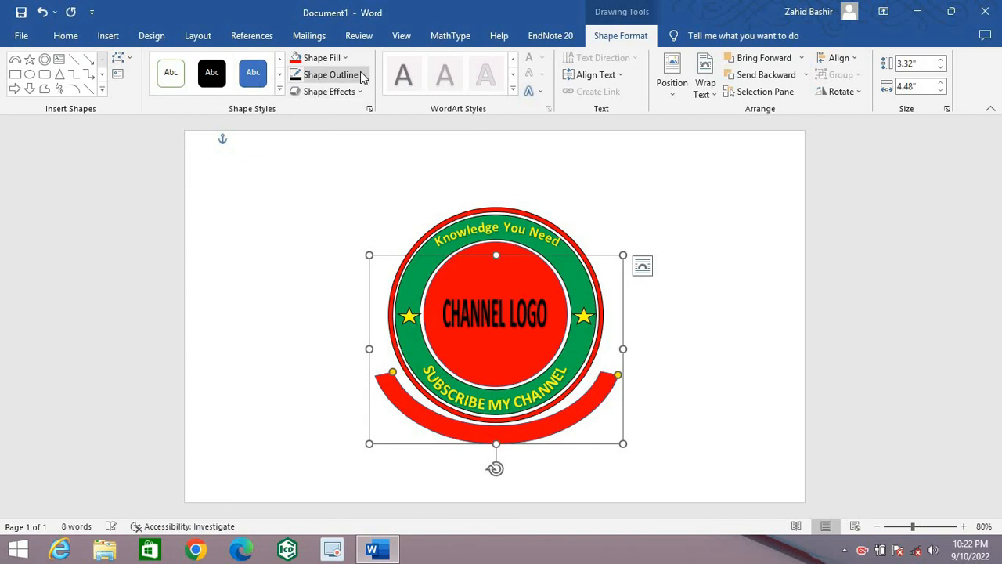
left_click(330, 74)
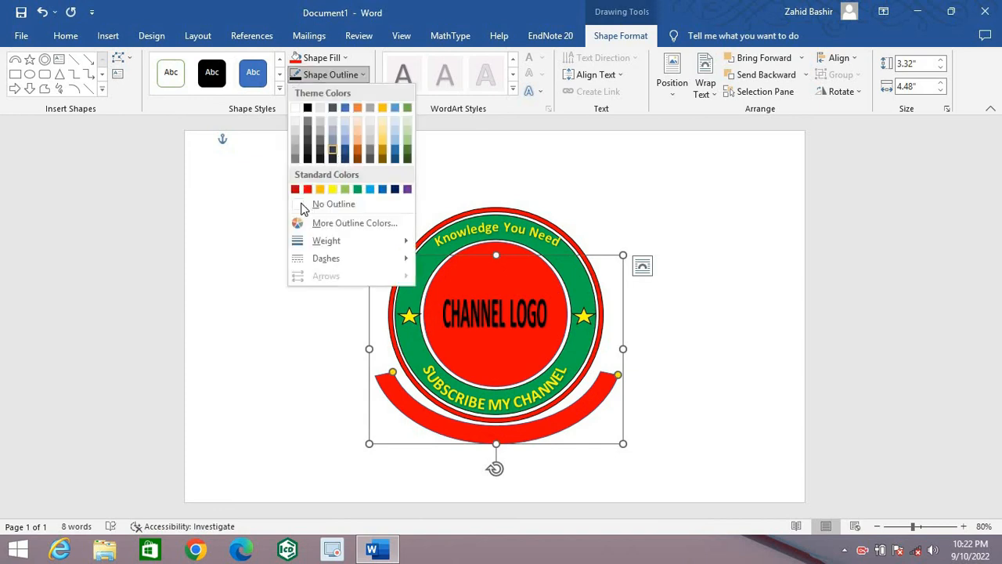
left_click(308, 108)
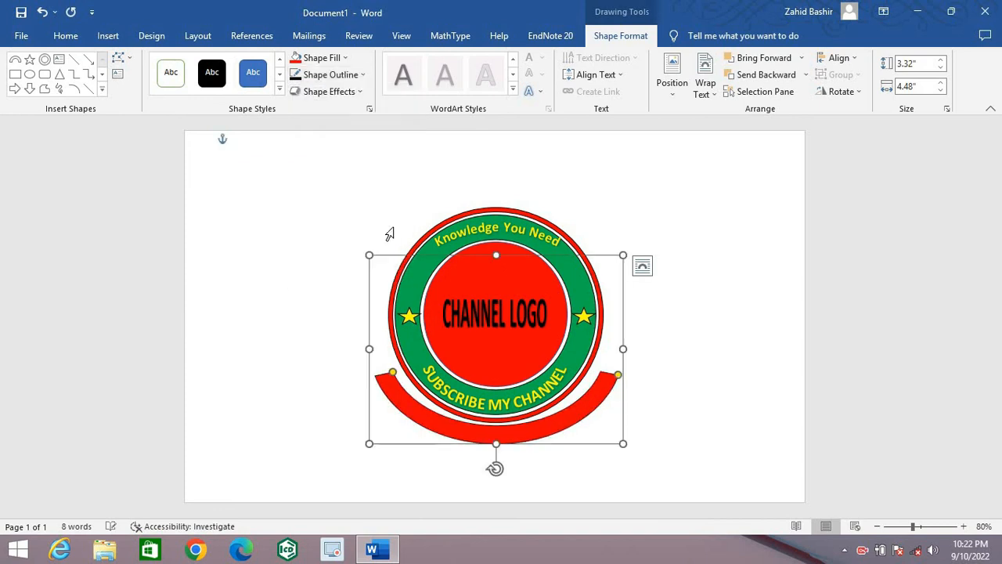
left_click(711, 400)
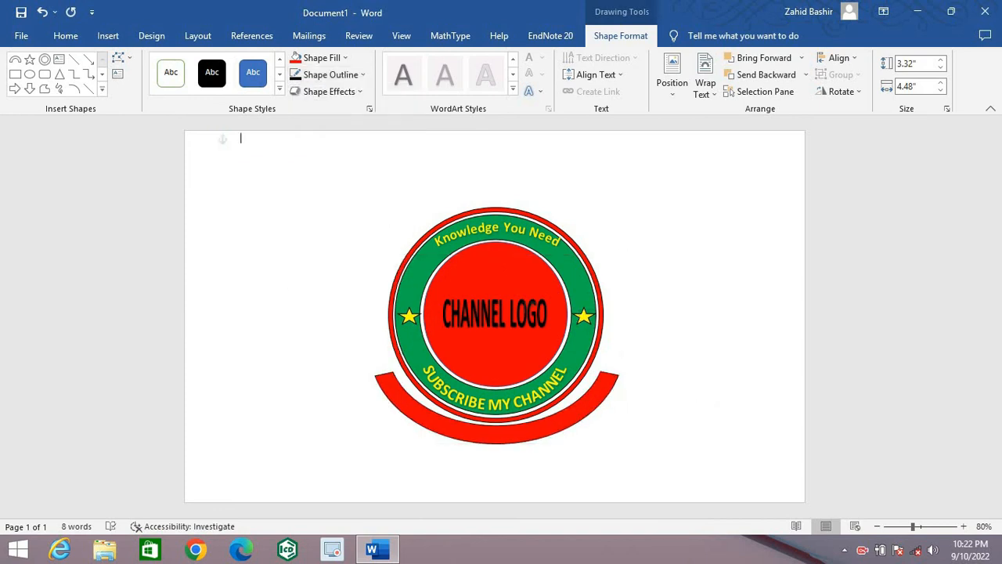
Step: Draw a narrow vertical rectangle about 1.62" high and 0.3" wide and move it onto the red arc's left end
left_click(108, 36)
left_click(195, 58)
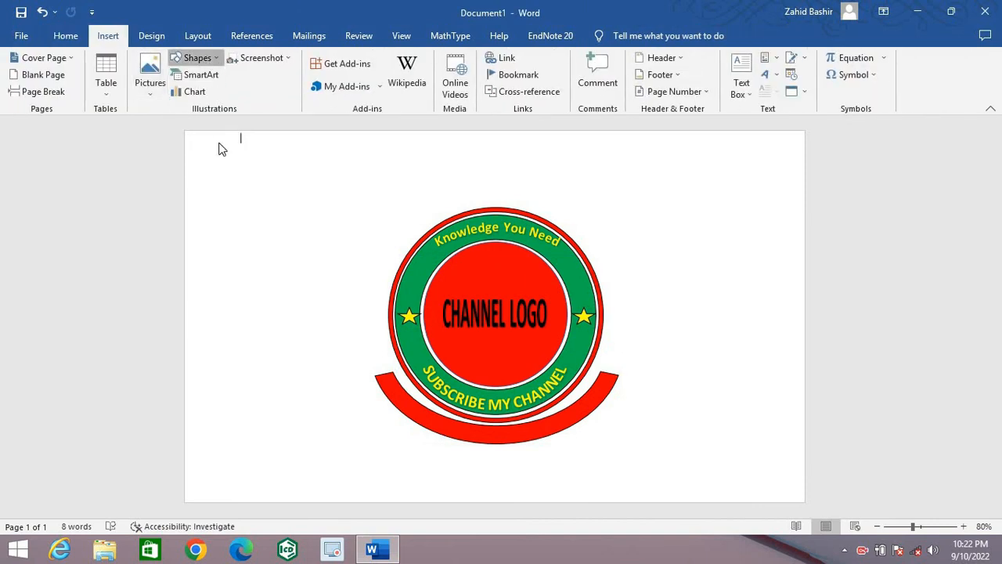
left_click(178, 168)
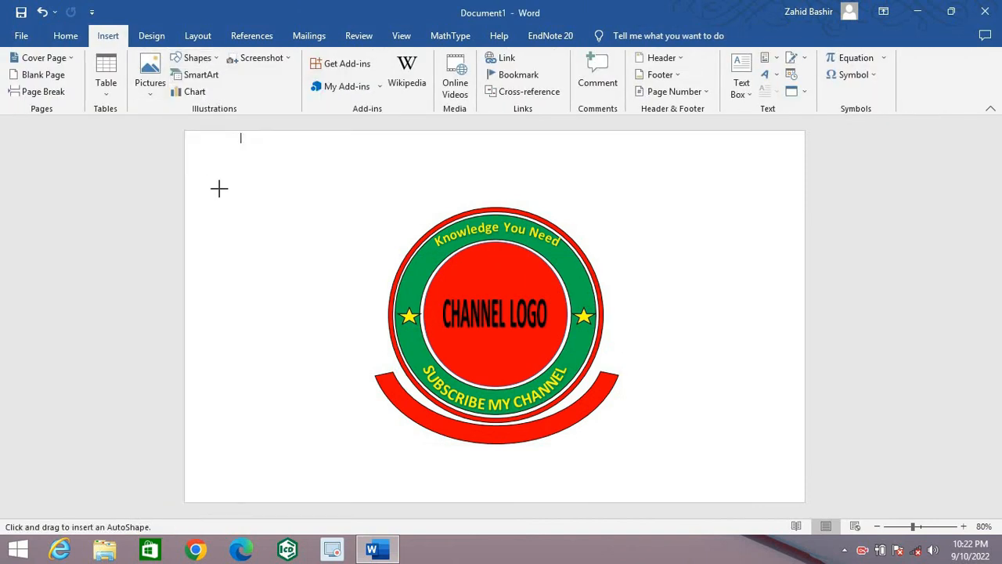
left_click_drag(215, 181, 232, 271)
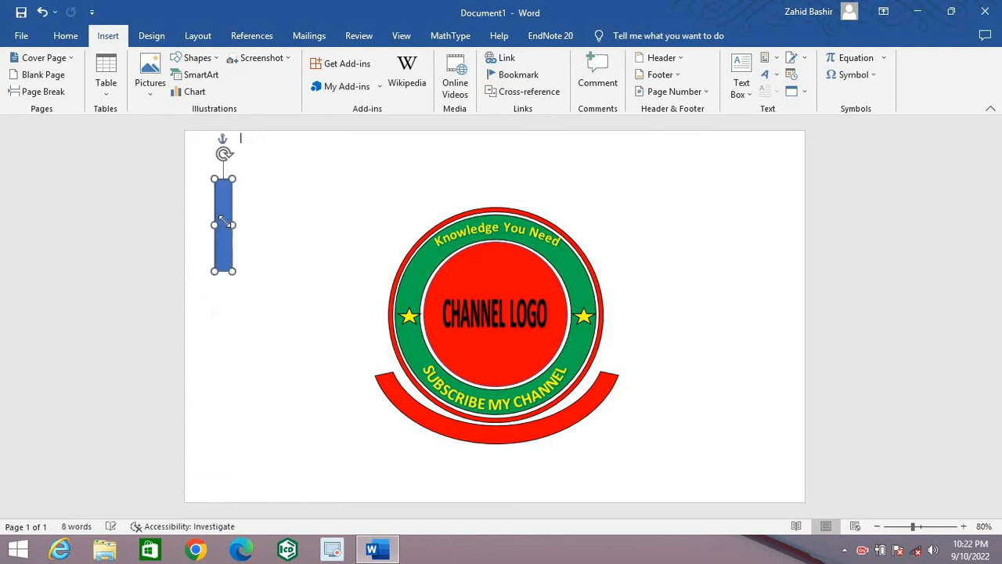
left_click_drag(225, 216, 386, 407)
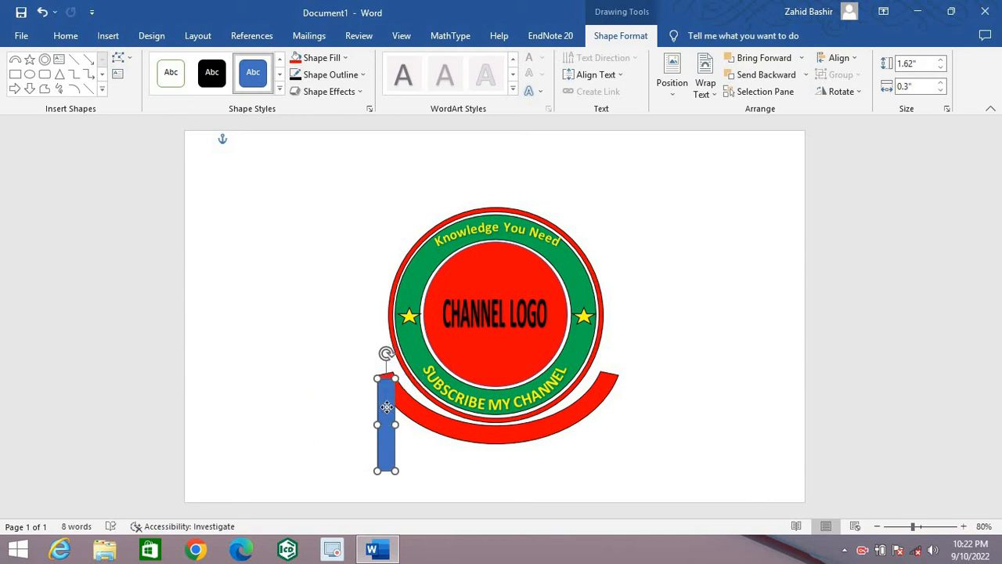
Step: Widen the blue rectangle to about 0.32" and fine-tune its position to match the width of the red arc's left end
left_click(354, 403)
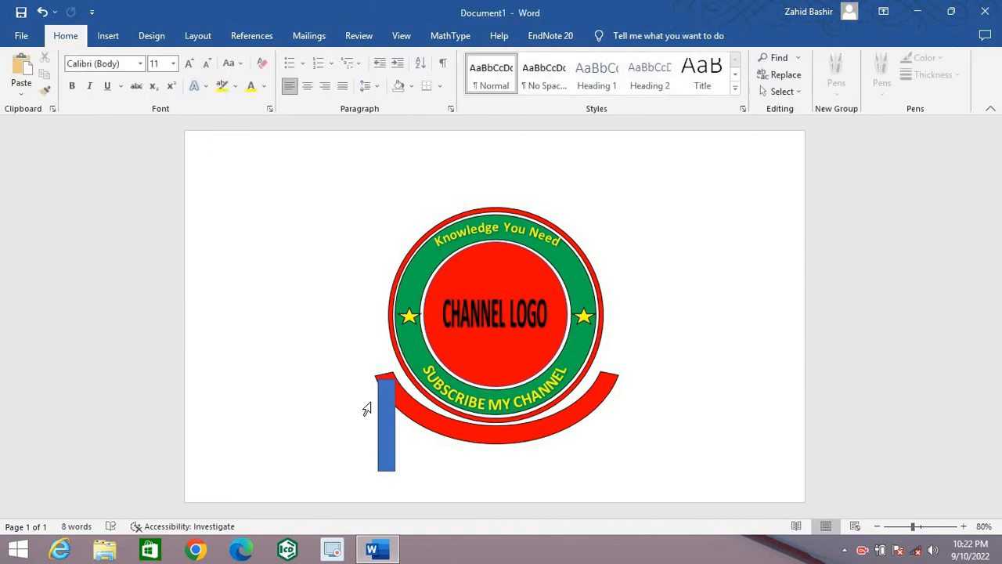
left_click(389, 414)
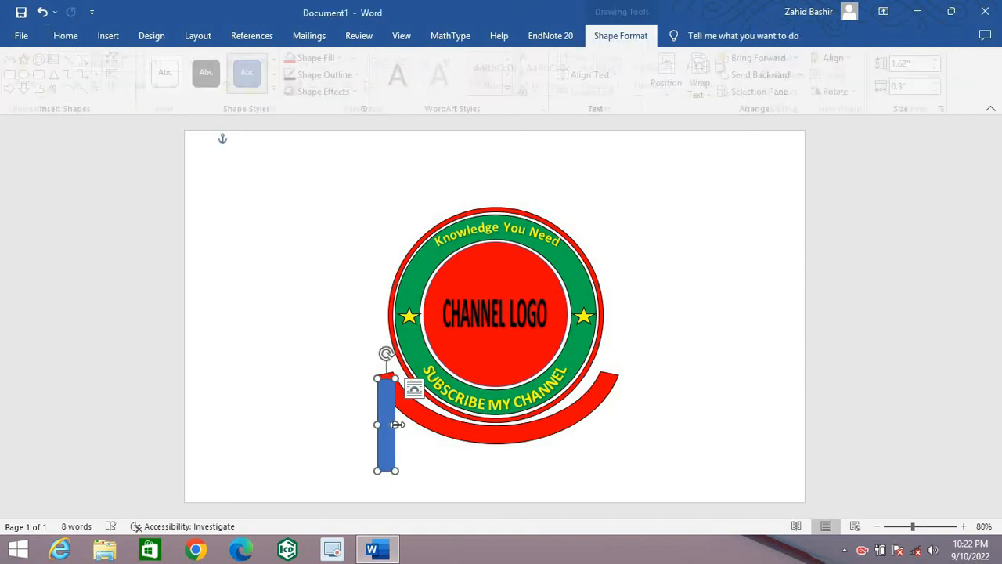
left_click_drag(398, 423, 389, 405)
left_click(320, 455)
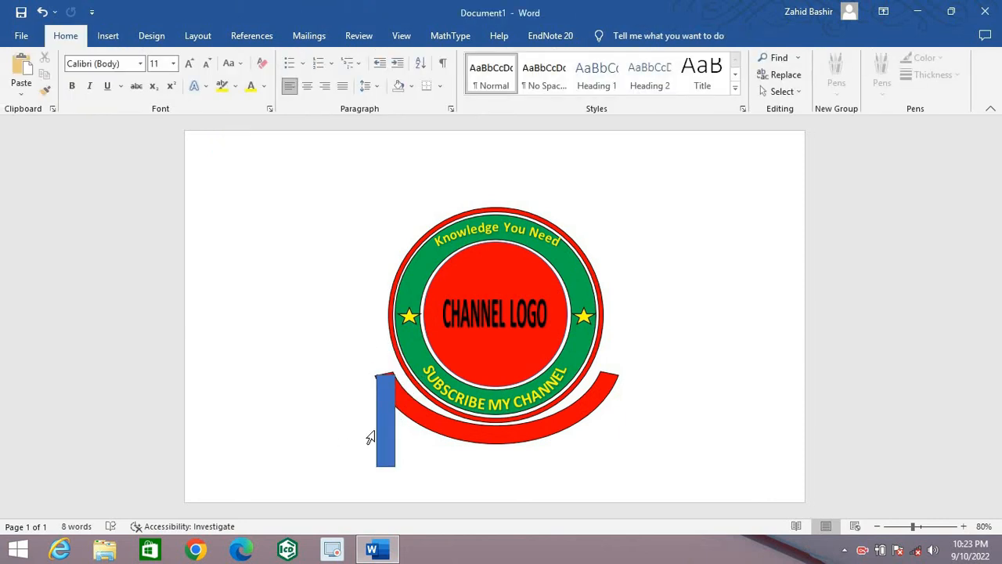
left_click(385, 415)
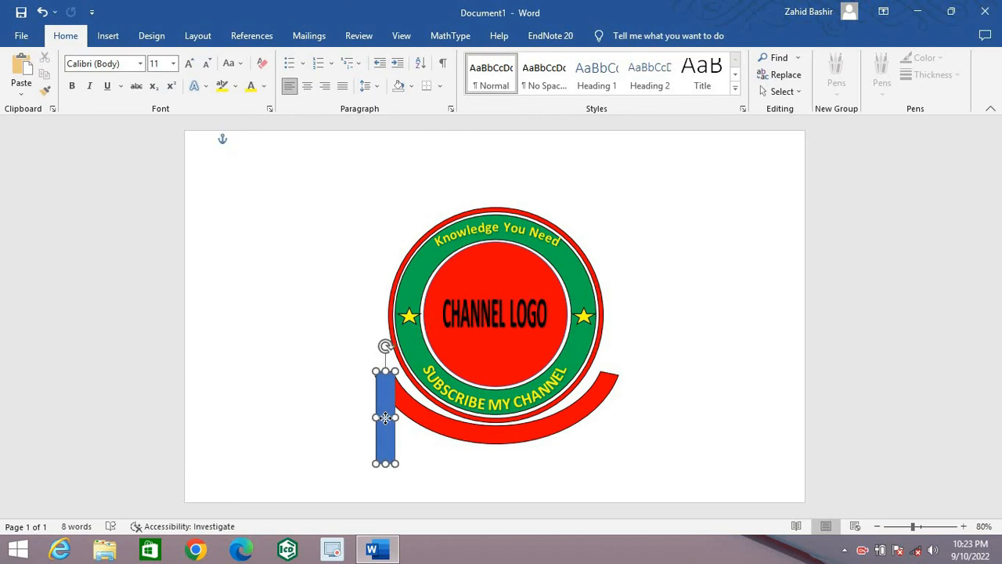
left_click(346, 436)
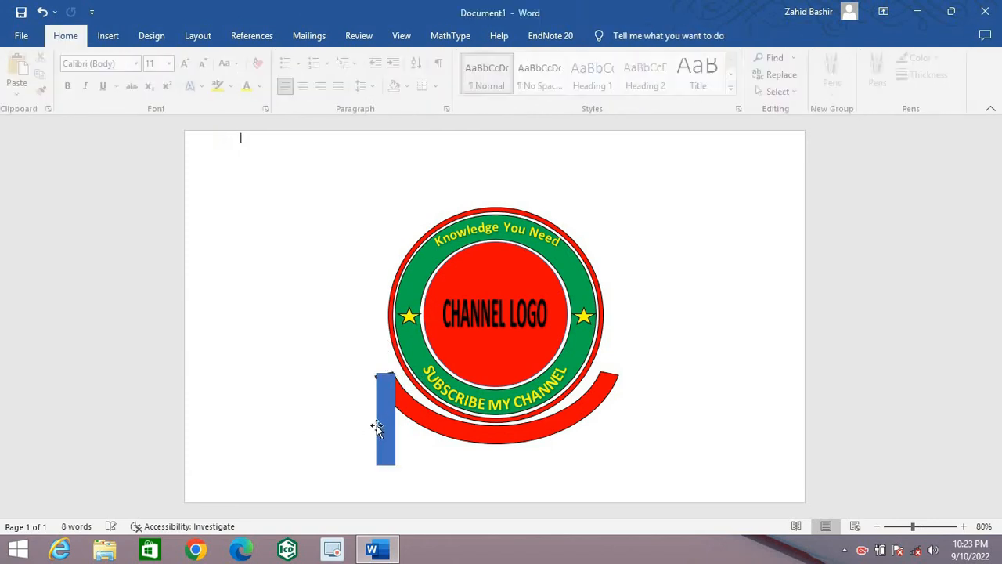
left_click(385, 419)
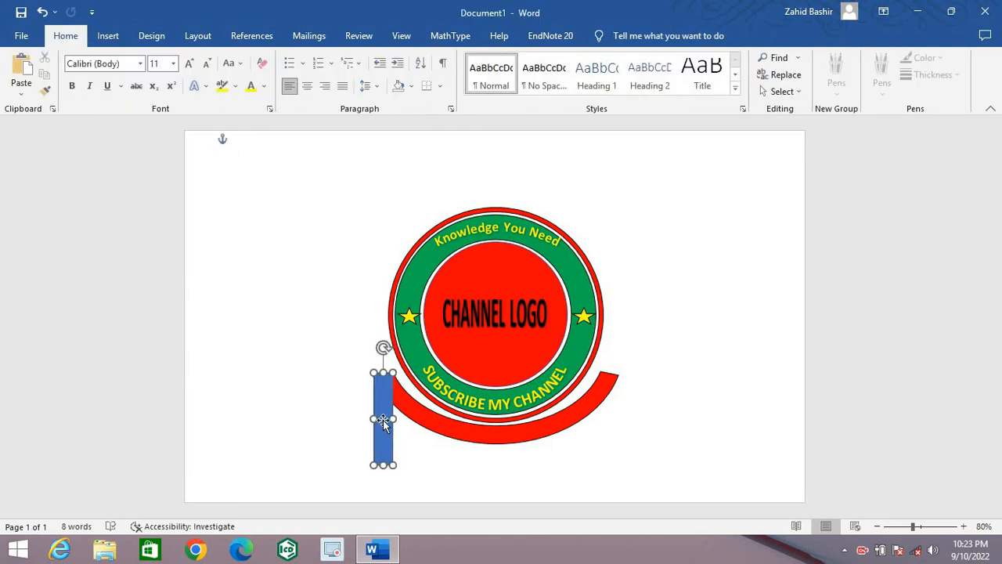
left_click(318, 441)
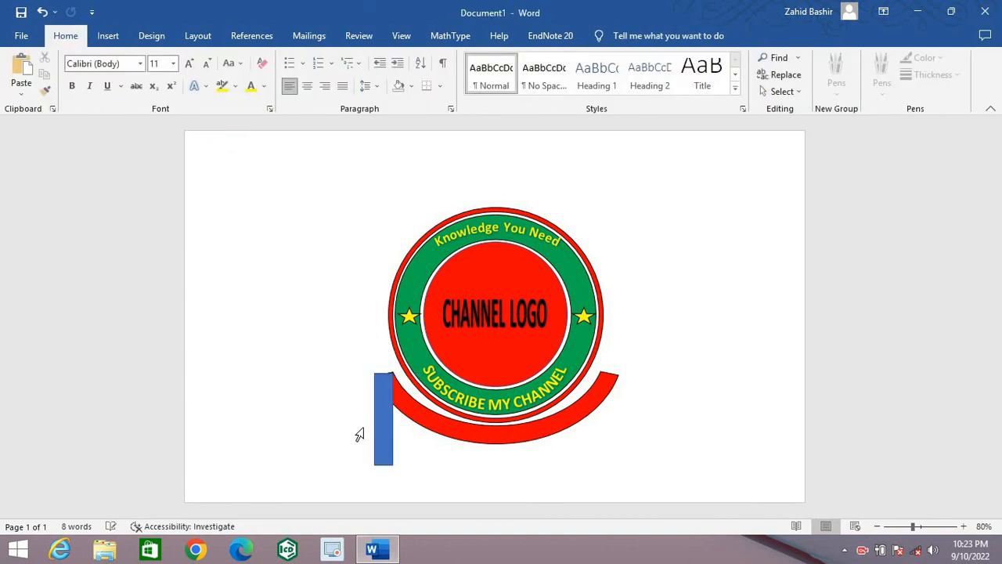
left_click(387, 408)
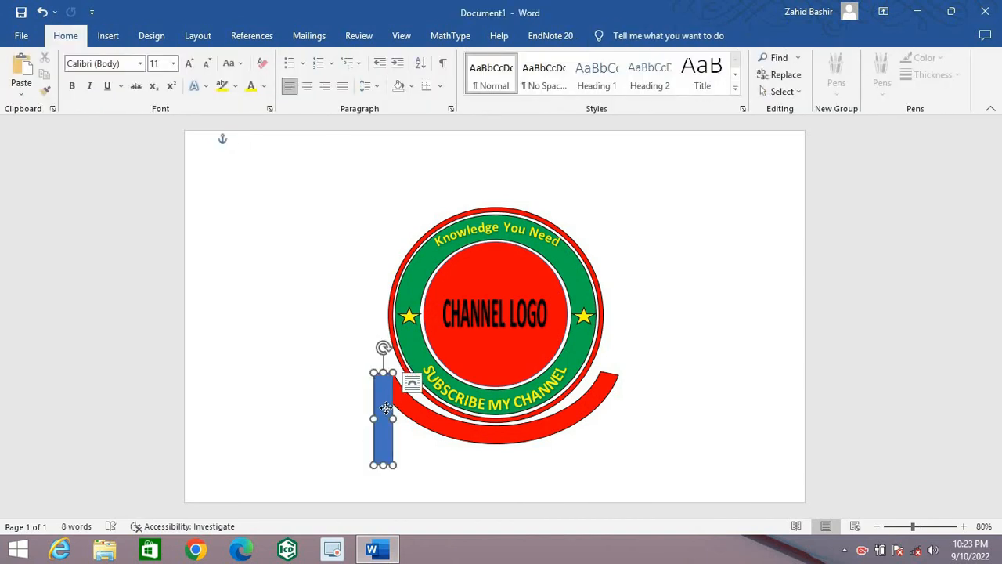
left_click(361, 415)
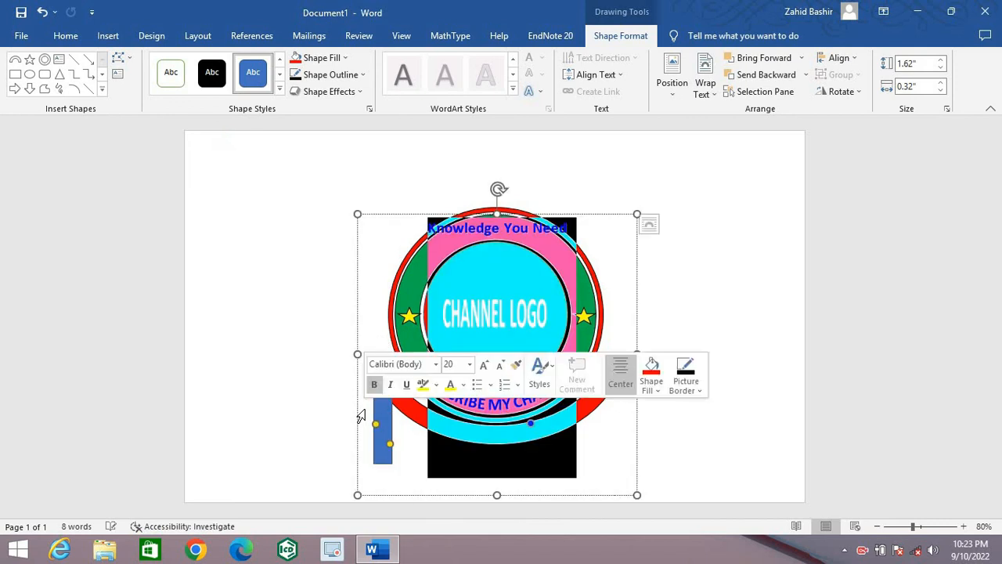
left_click(306, 426)
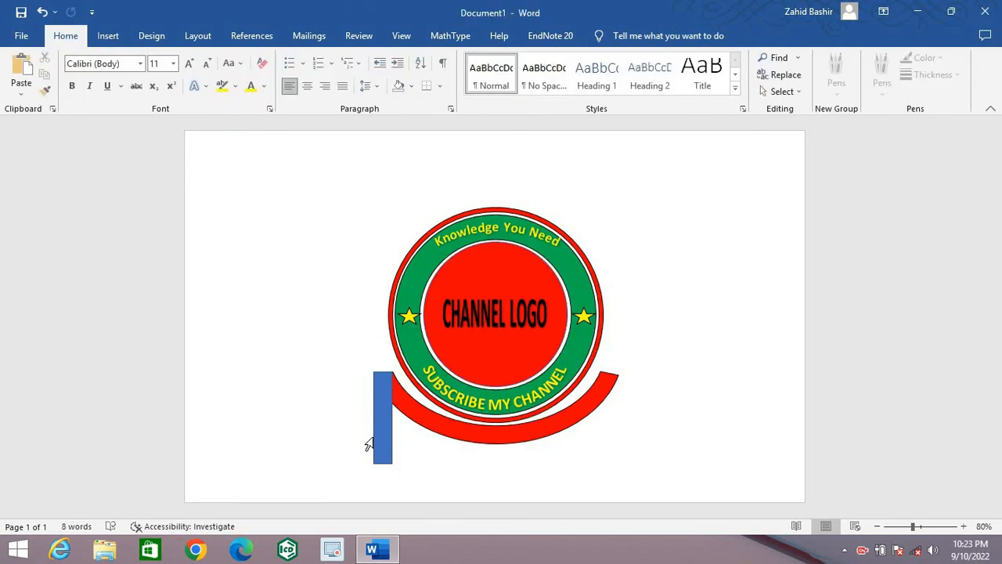
left_click(382, 437)
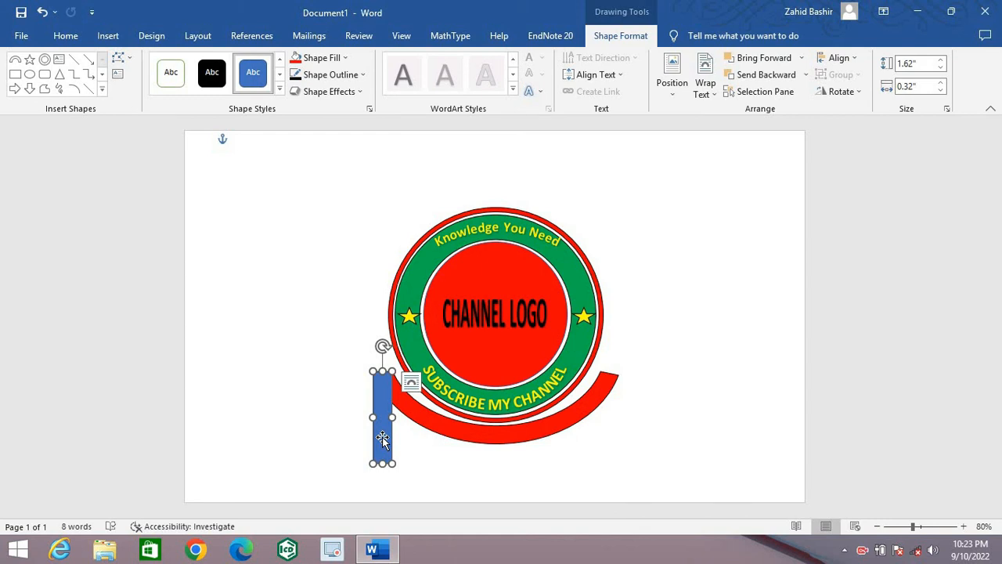
Step: Move the blue rectangle off the arc into the empty area left of the logo
left_click_drag(382, 439, 309, 418)
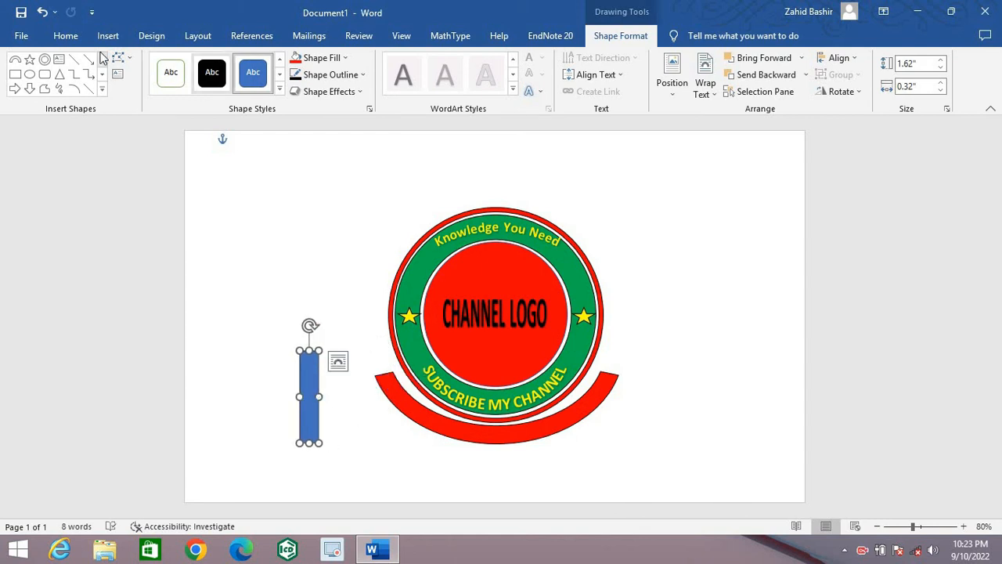
left_click(224, 232)
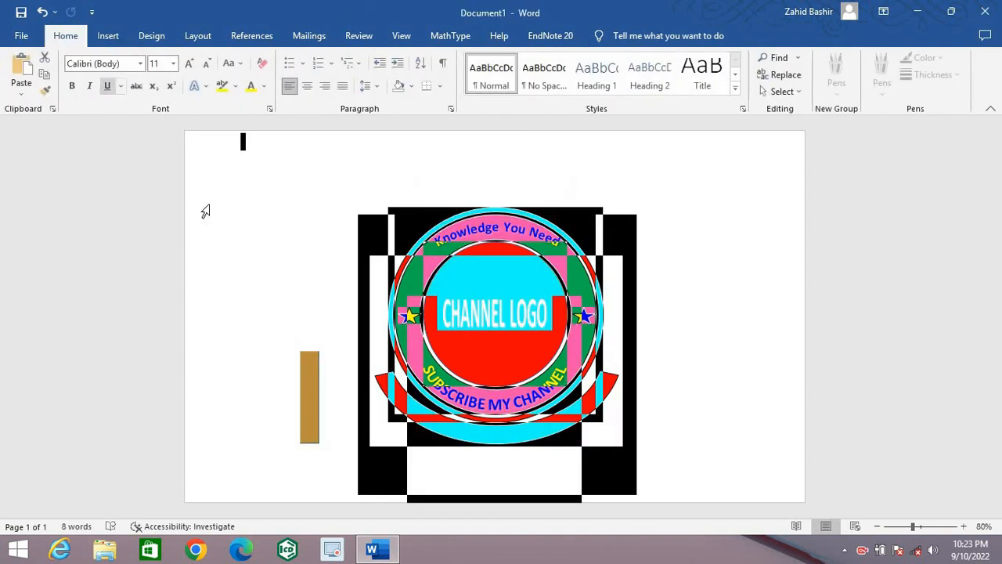
left_click(261, 331)
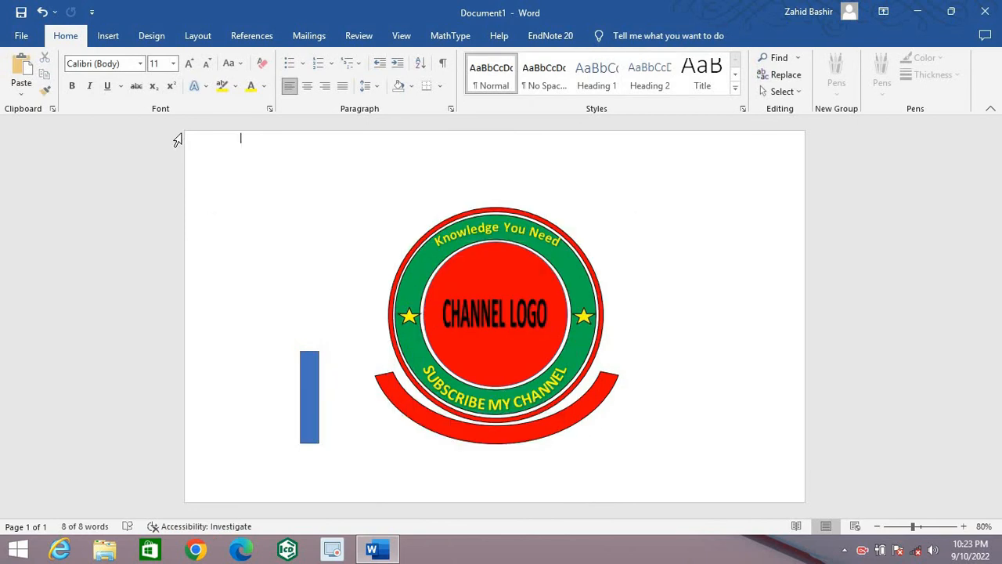
Step: Trace a freeform ribbon with V-notched ends over the blue rectangle, about 1.62" by 0.32", and move it onto the arc's left end
left_click(108, 36)
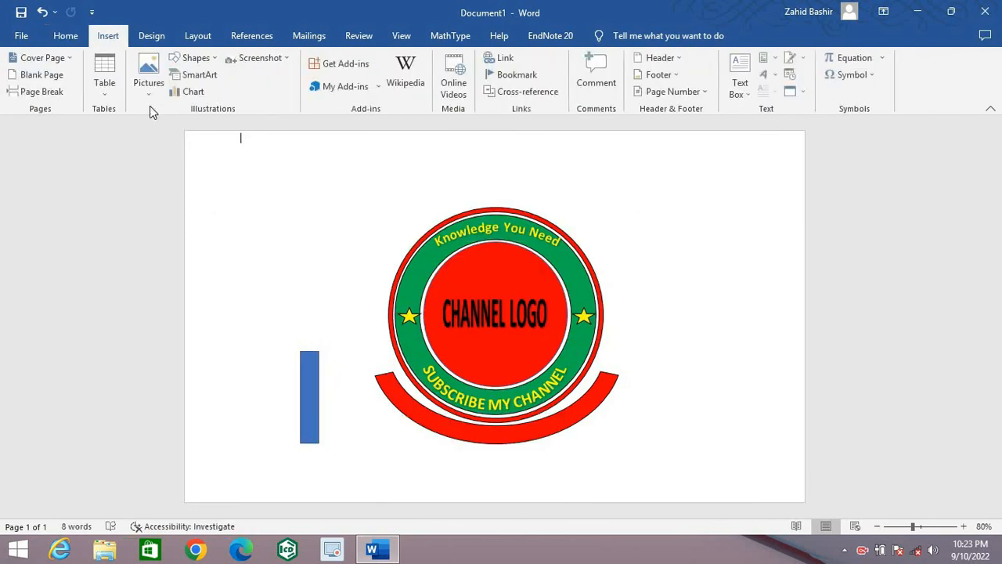
left_click(195, 57)
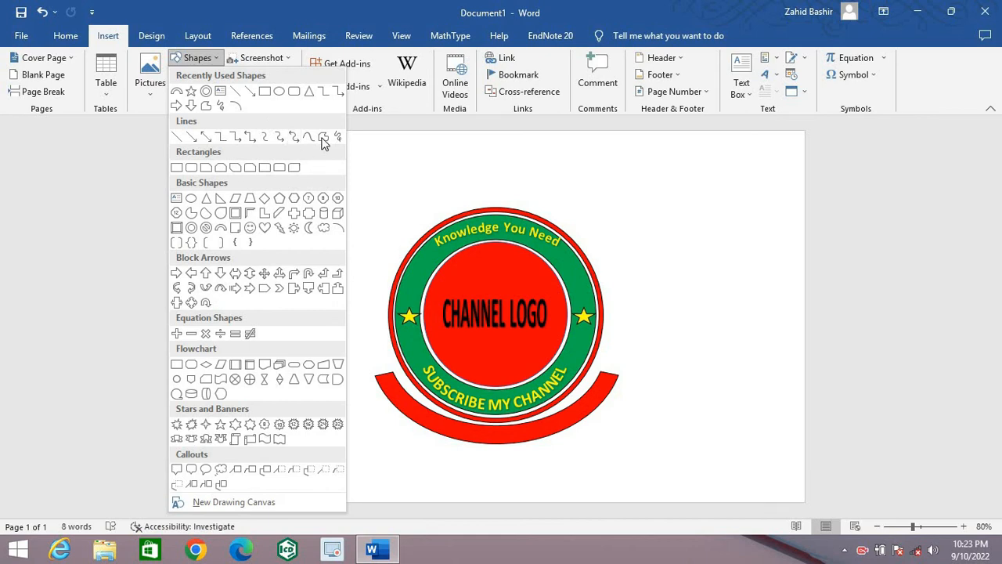
left_click(323, 136)
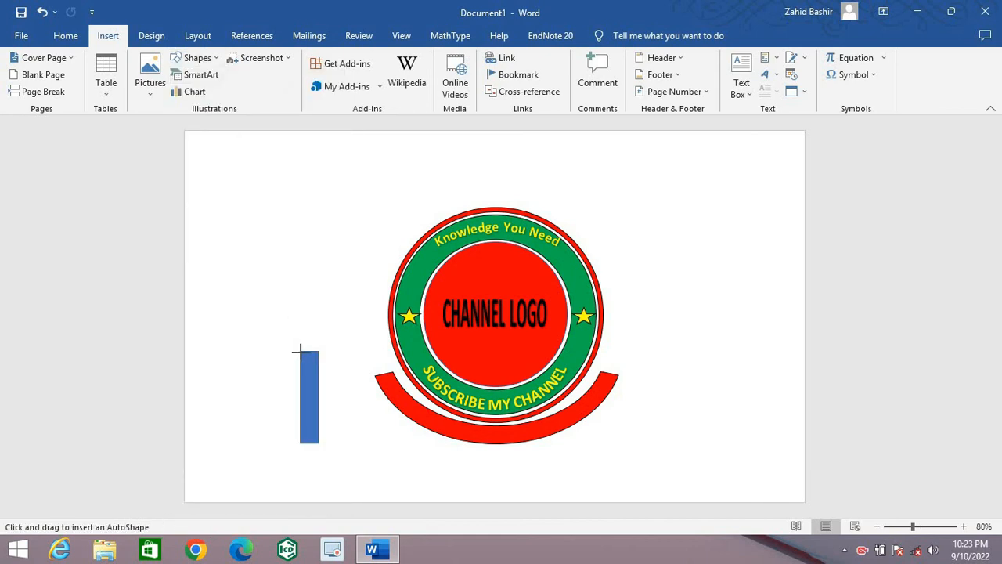
left_click_drag(301, 352, 300, 352)
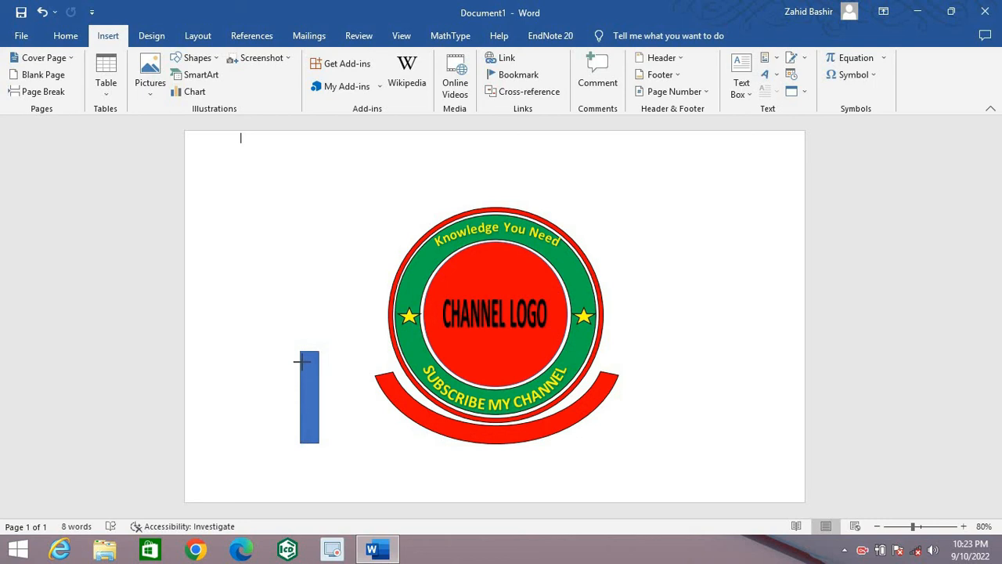
mouse_move(301, 354)
left_mouse_down()
mouse_move(332, 383)
mouse_move(385, 401)
left_mouse_up()
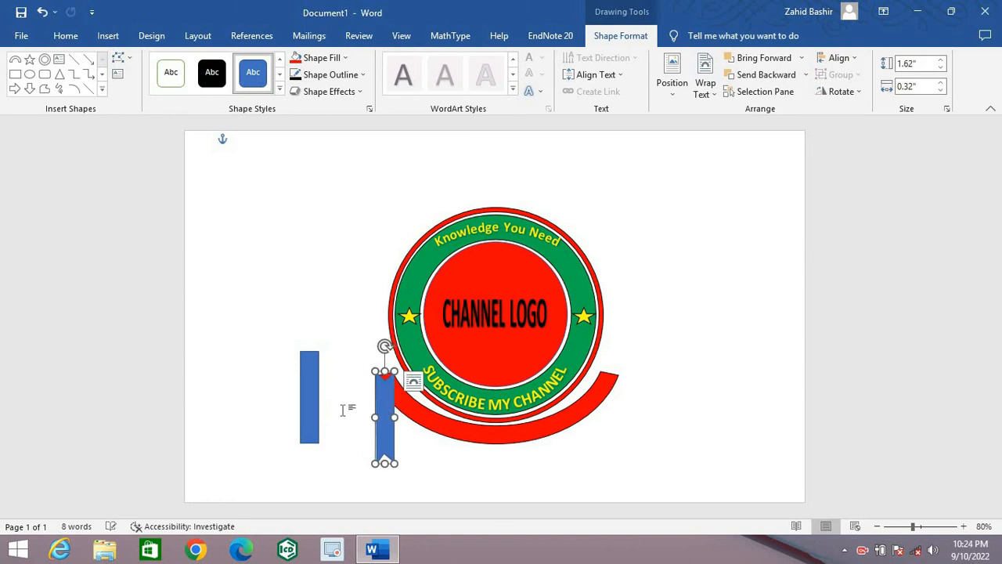
Step: Fine-tune the position of the notched blue ribbon so it hangs aligned from the red arc's left end
left_click(342, 409)
left_click(387, 421)
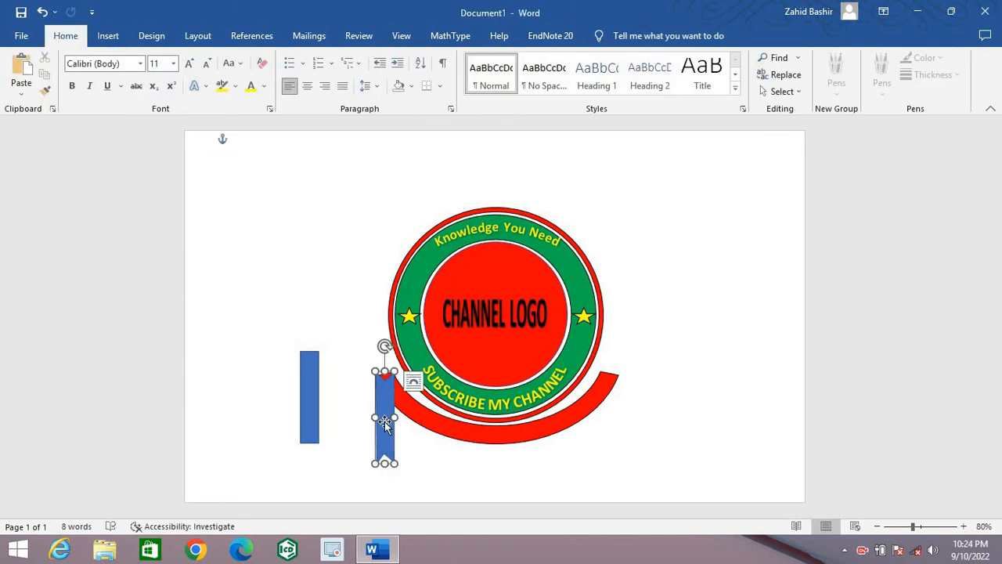
left_click(352, 452)
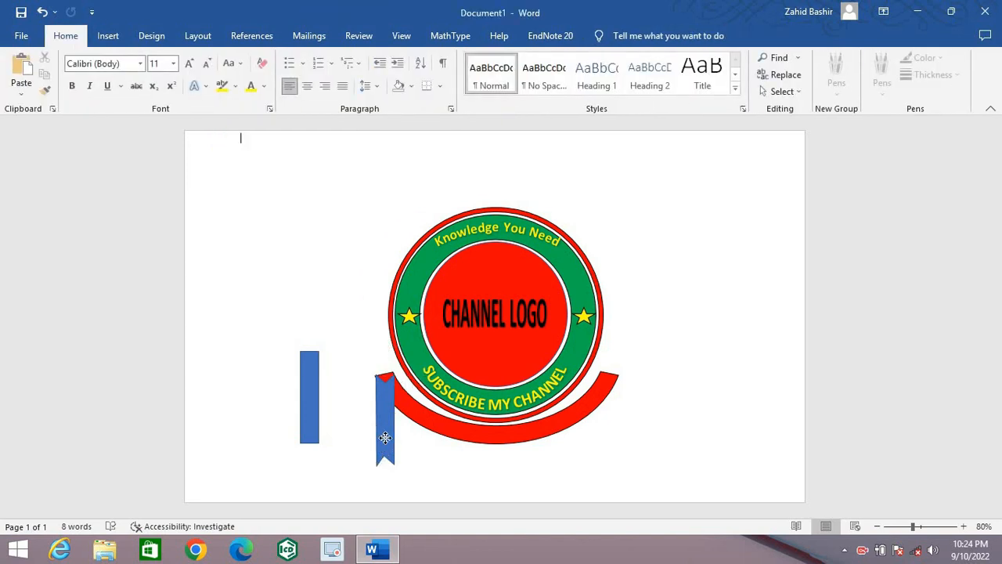
left_click(387, 438)
left_click_drag(387, 441, 388, 439)
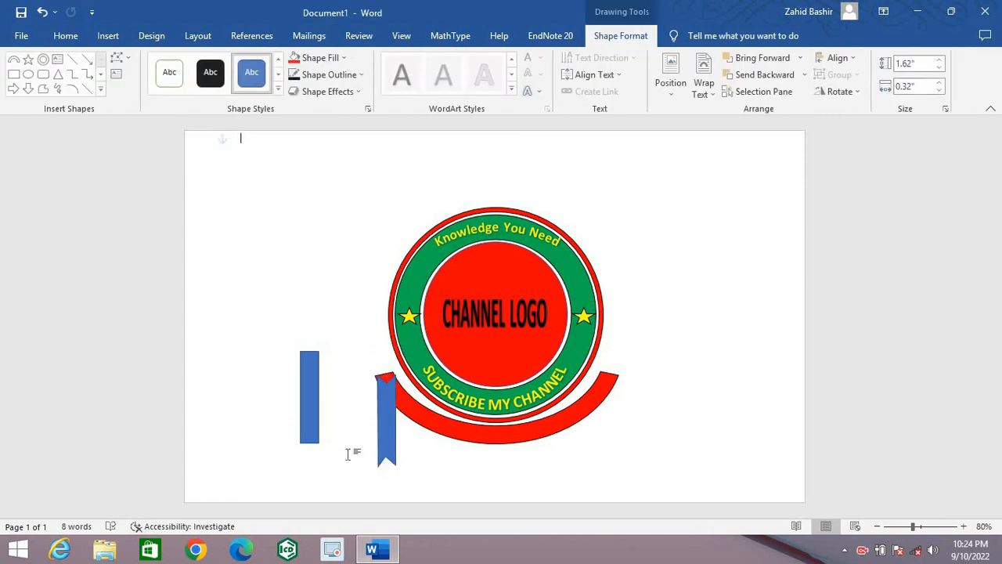
left_click(352, 451)
left_click(383, 431)
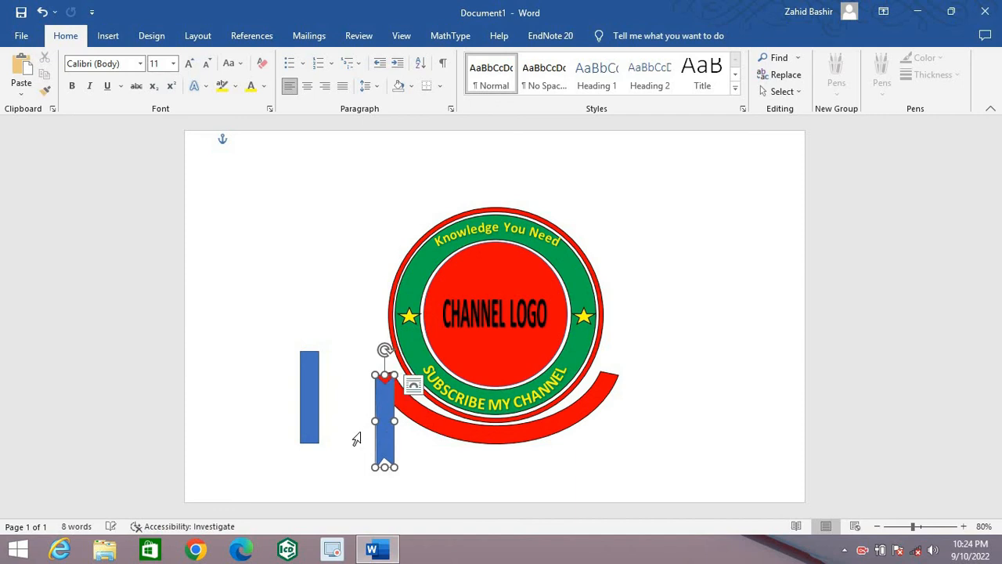
Step: Delete the plain blue rectangle standing in the empty area left of the logo
left_click(357, 439)
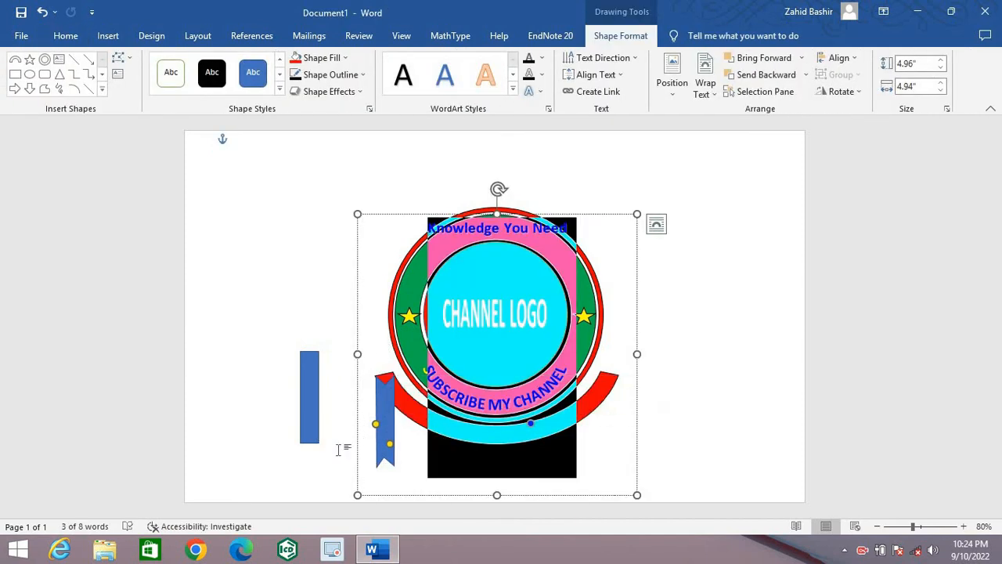
left_click(339, 449)
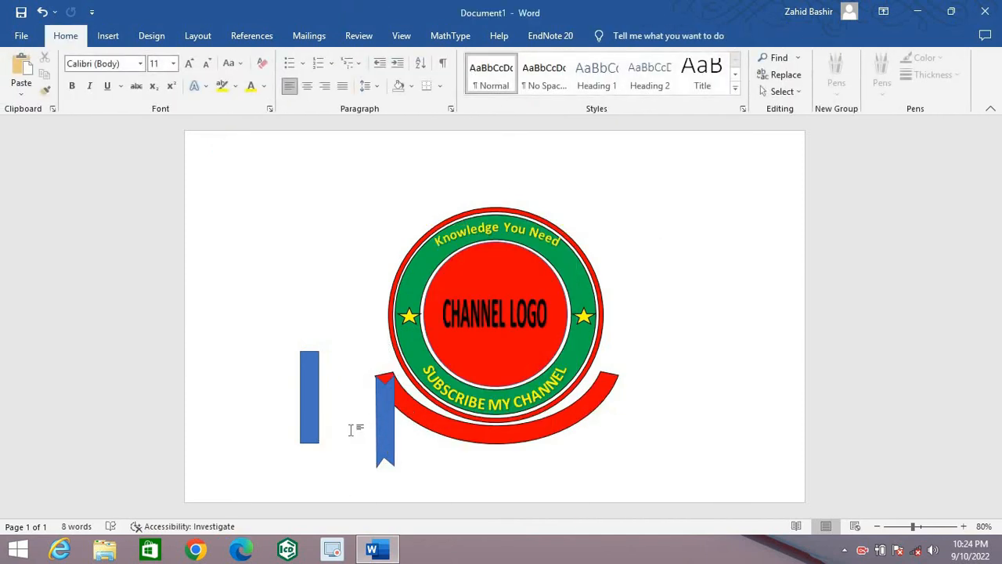
left_click(309, 415)
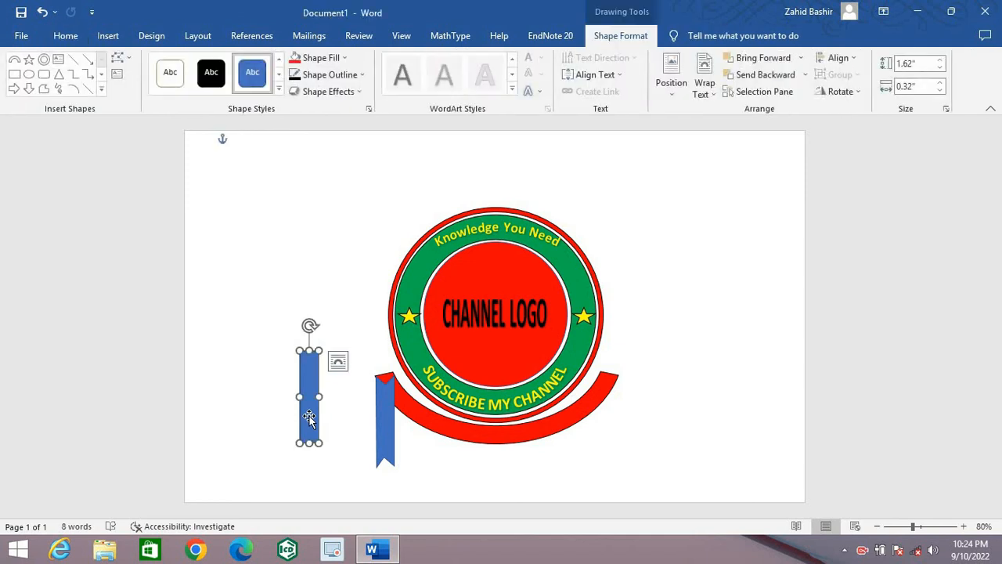
key("Delete")
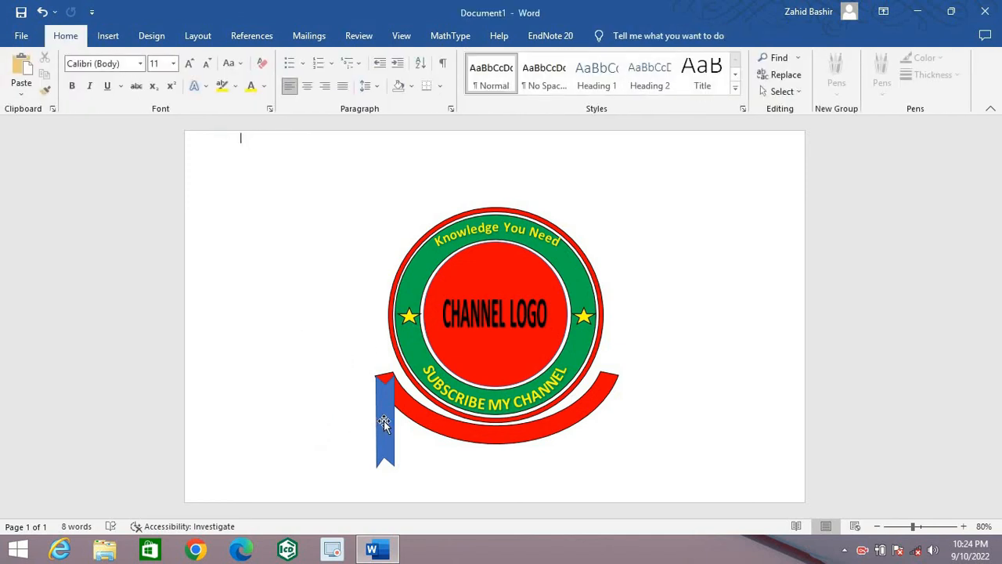
Step: Fill the notched blue ribbon with standard red and remove its outline
left_click(383, 422)
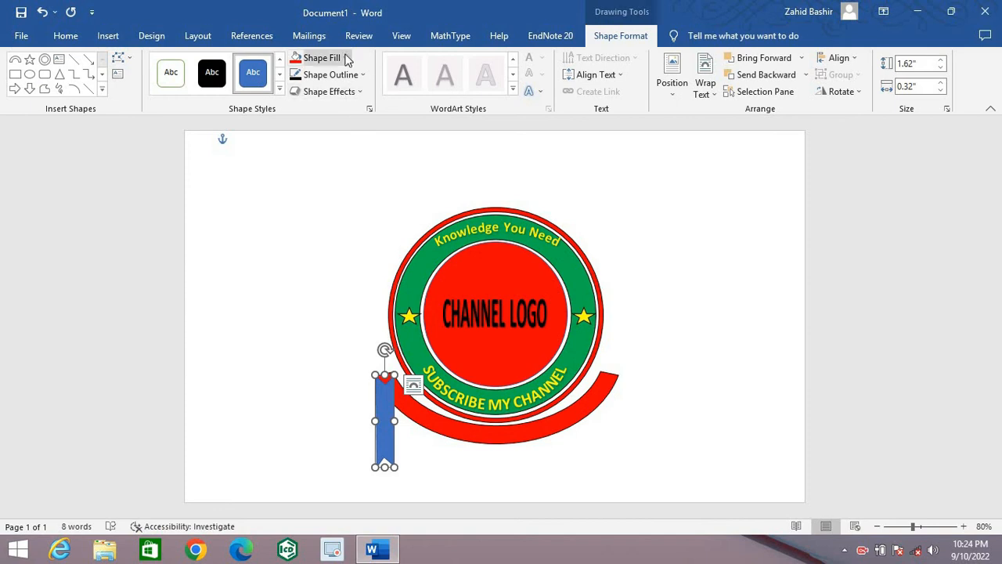
left_click(345, 58)
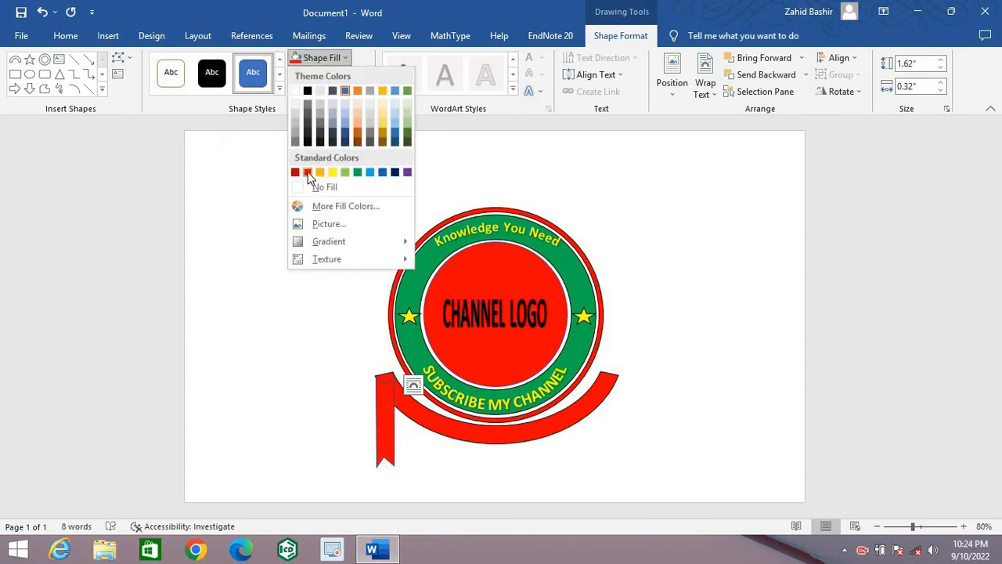
left_click(307, 172)
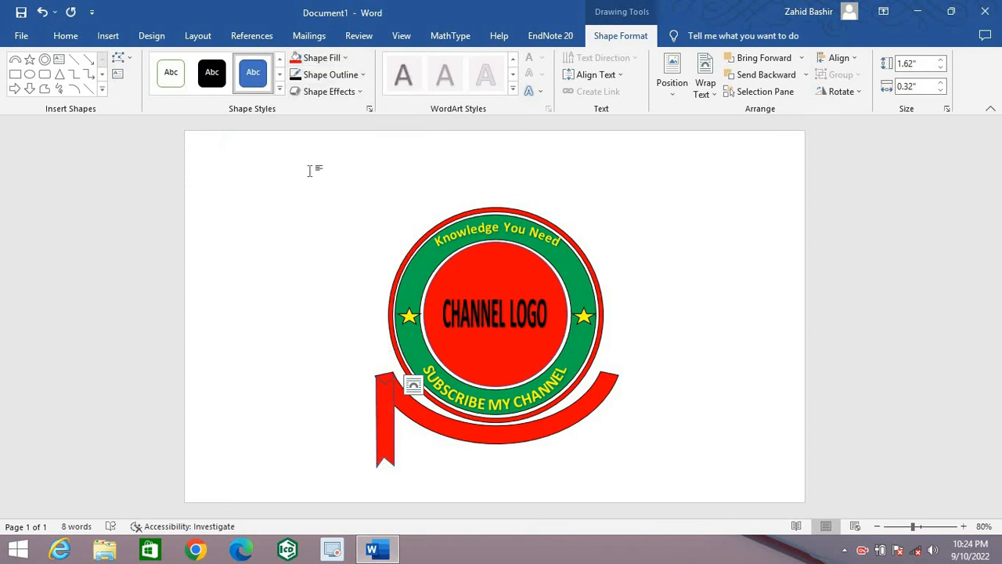
left_click(344, 58)
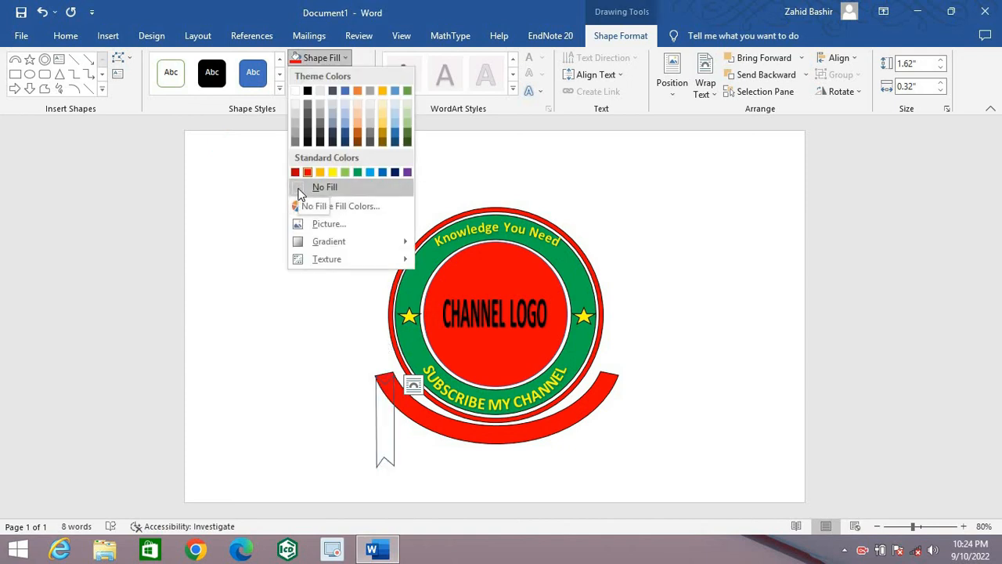
left_click(243, 236)
left_click(362, 75)
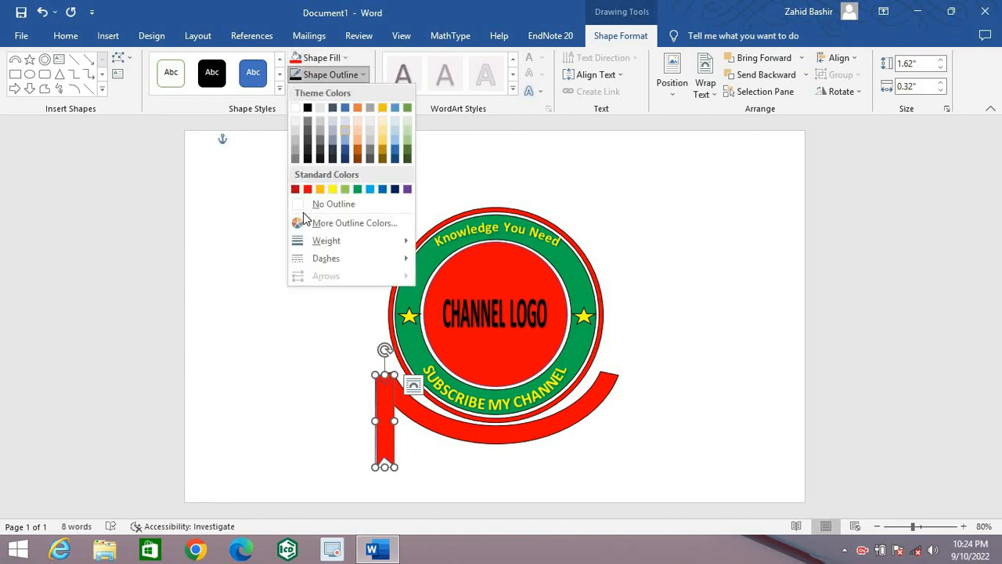
left_click(298, 207)
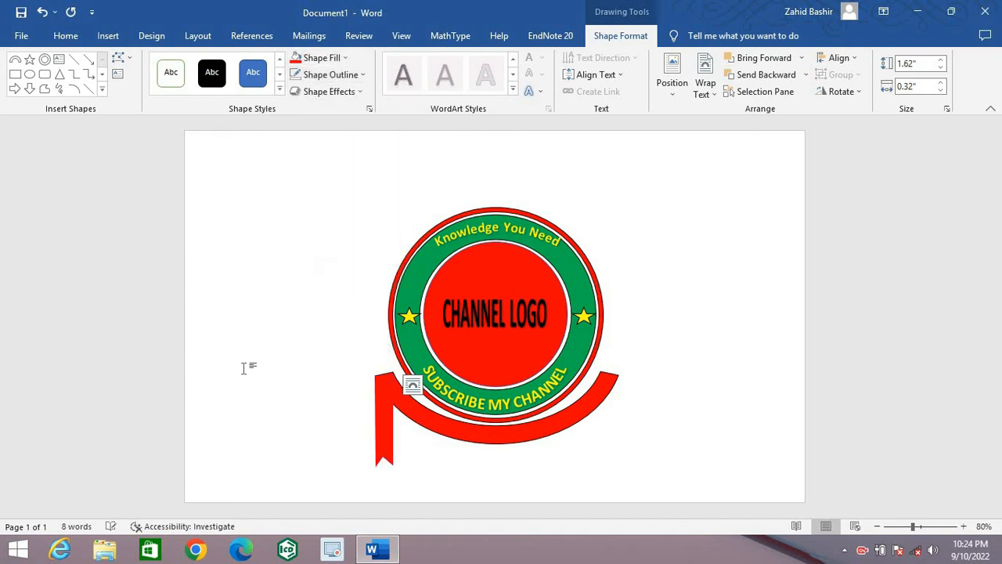
left_click(244, 368)
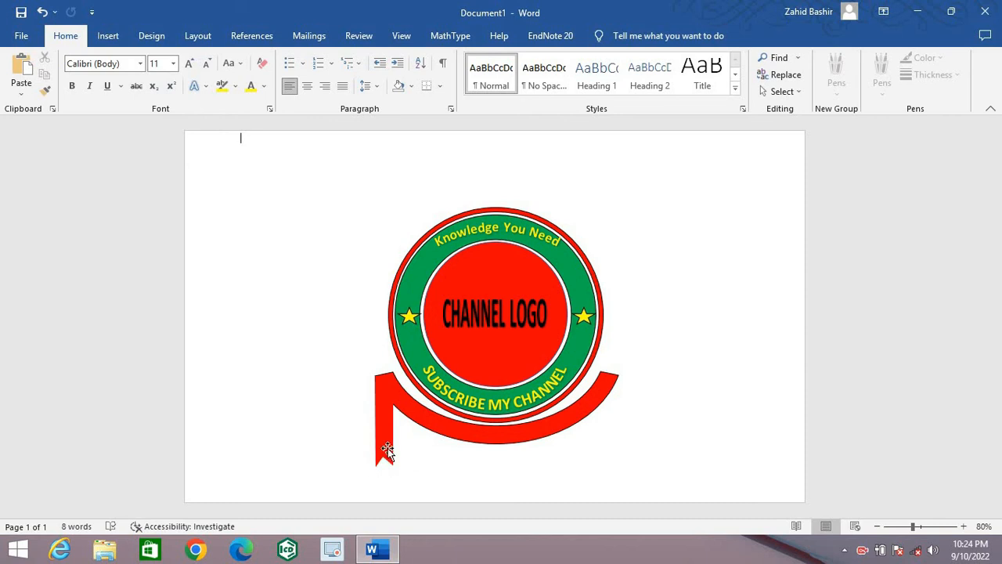
Step: Duplicate the red notched ribbon and place the copy hanging from the red arc's right end
left_click(386, 444)
key("ctrl+c")
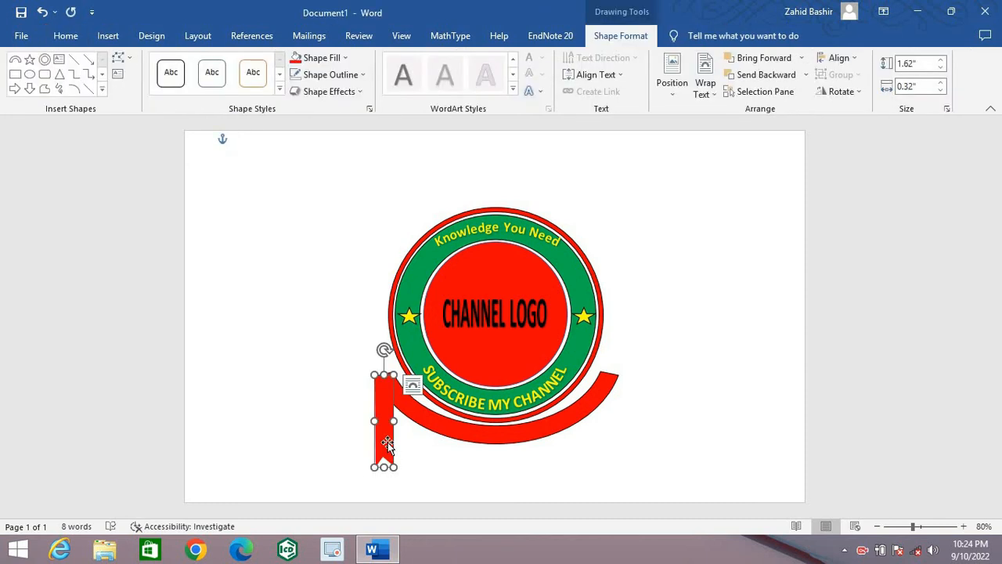
key("ctrl+v")
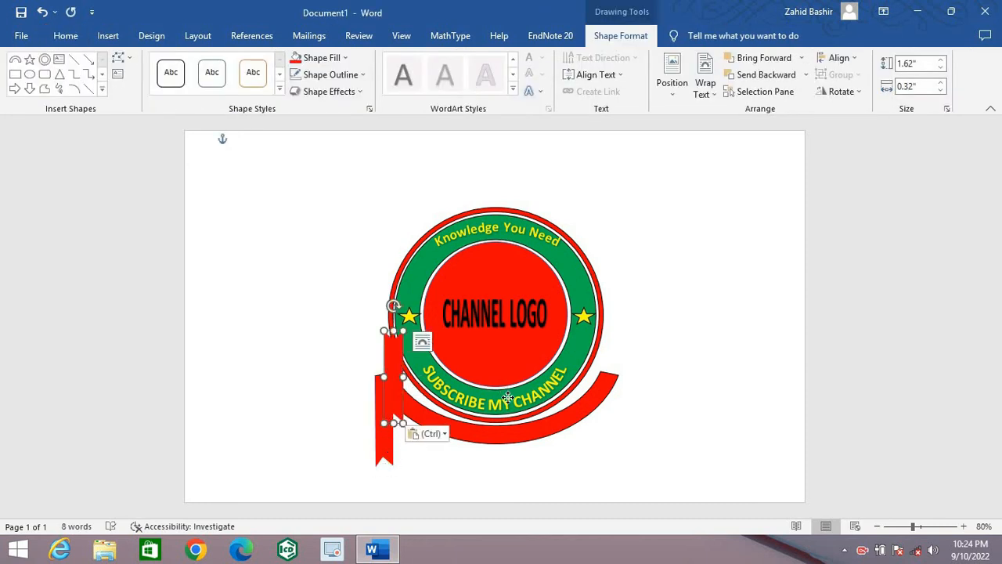
left_click_drag(398, 379, 609, 415)
left_click(716, 404)
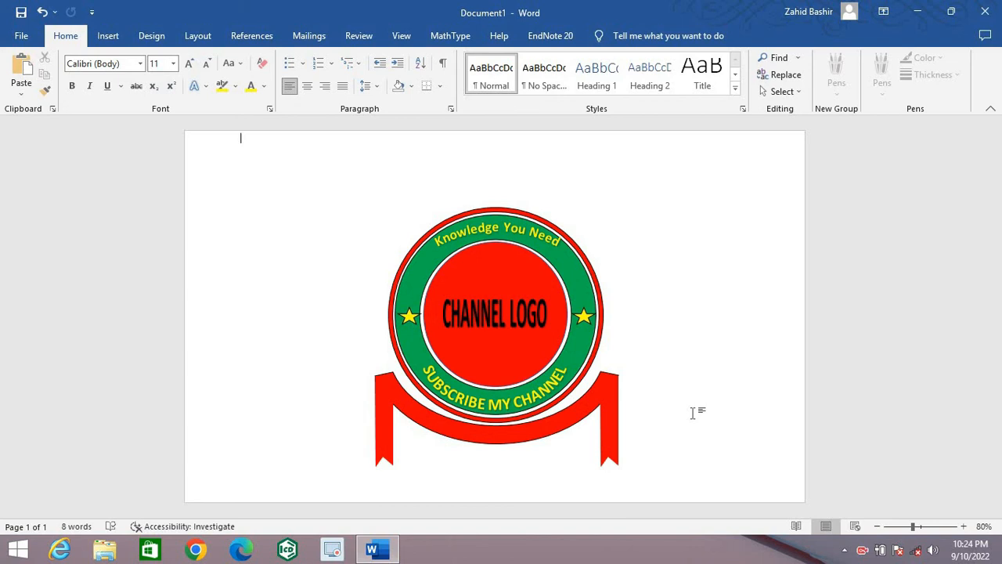
Step: Save the document as Doc4 in the OneDrive Documents folder
key("ctrl+s")
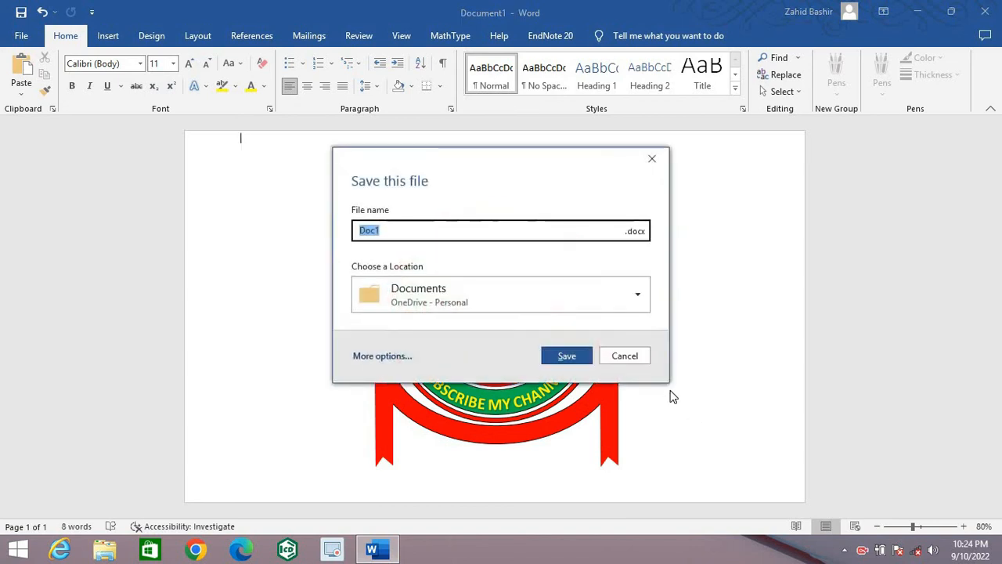
left_click(501, 233)
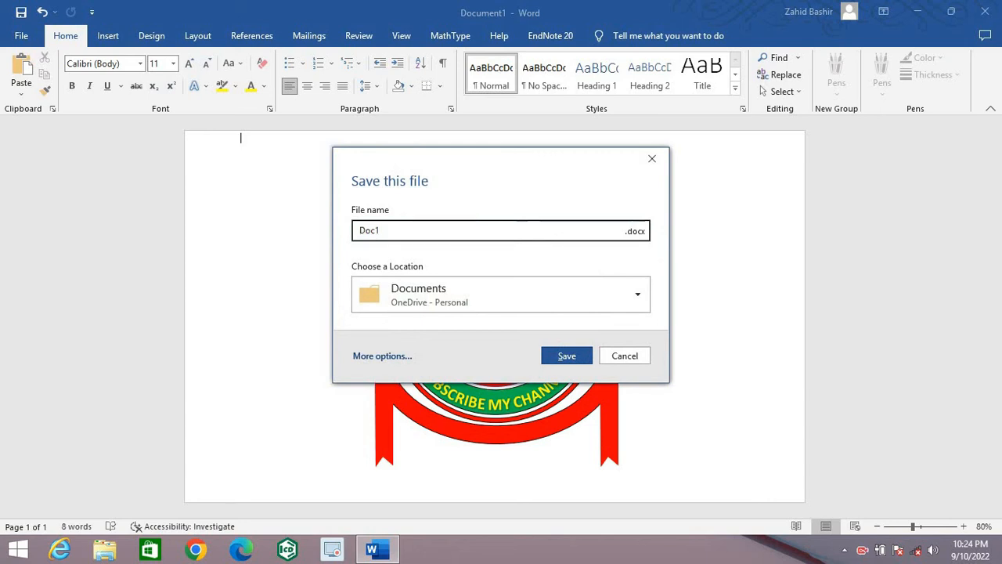
key("BackSpace")
type("4")
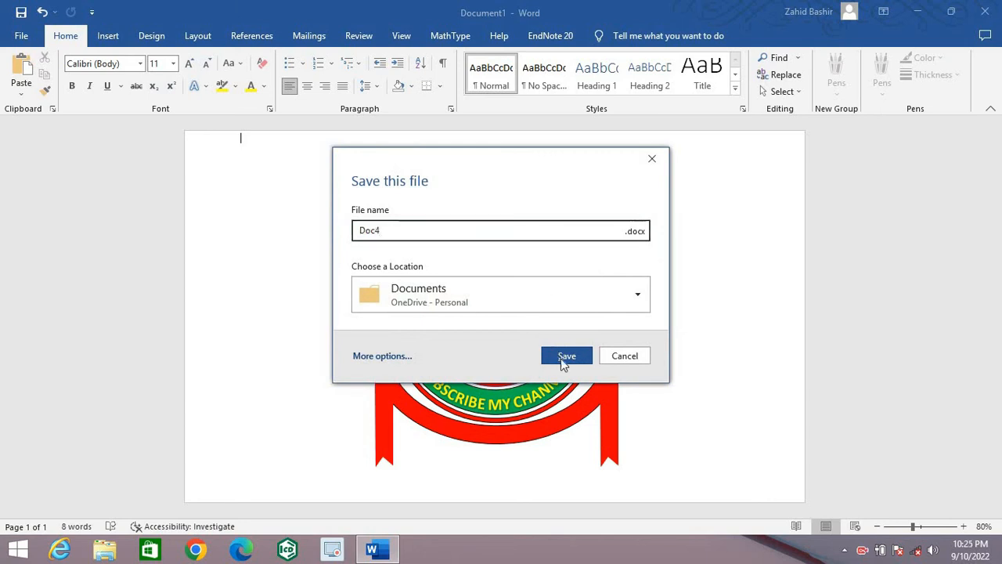
left_click(562, 359)
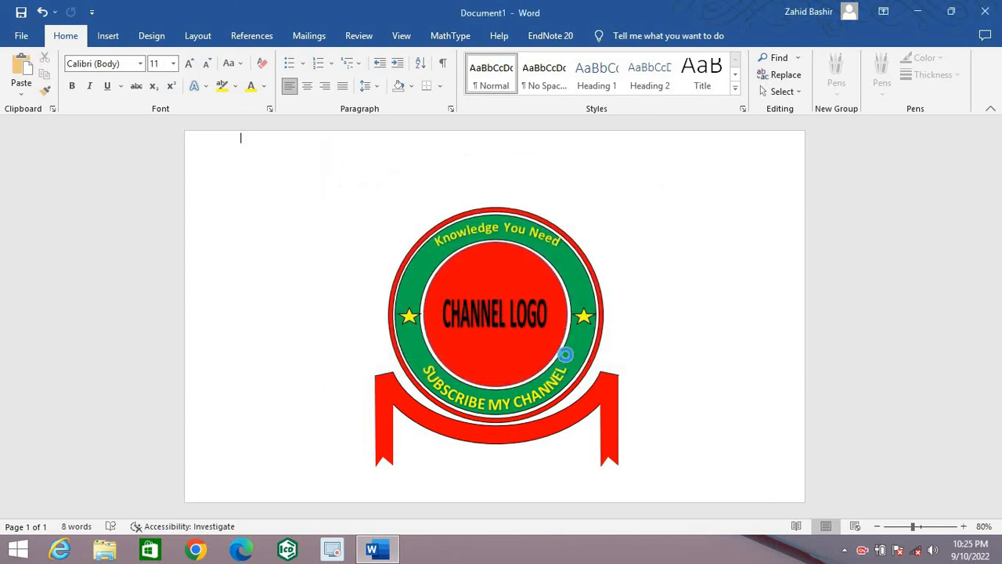